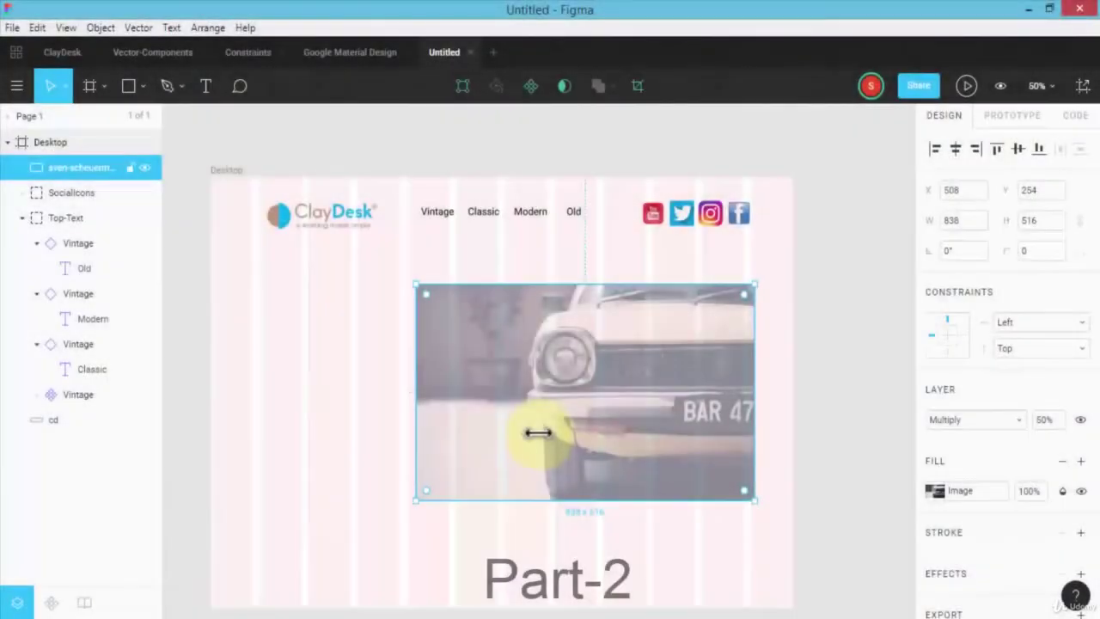
- Add a text box about 487 × 222 below the logo reading "The best car to drive is vintage"
{"action": "left_click", "coordinate": [207, 85]}
{"action": "left_click_drag", "start_coordinate": [272, 327], "coordinate": [468, 419]}
{"action": "type", "text": "Thhe best car to drive is vintage"}
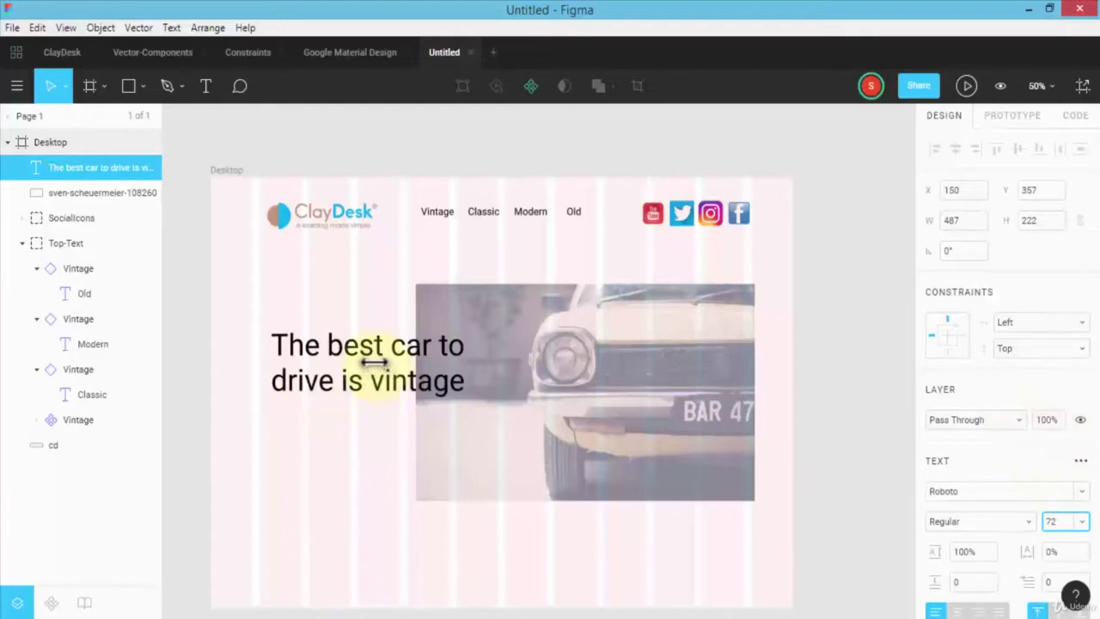
- Set the headline's font size to 72 and resize its text box to about 532 × 192
{"action": "left_click", "coordinate": [374, 361]}
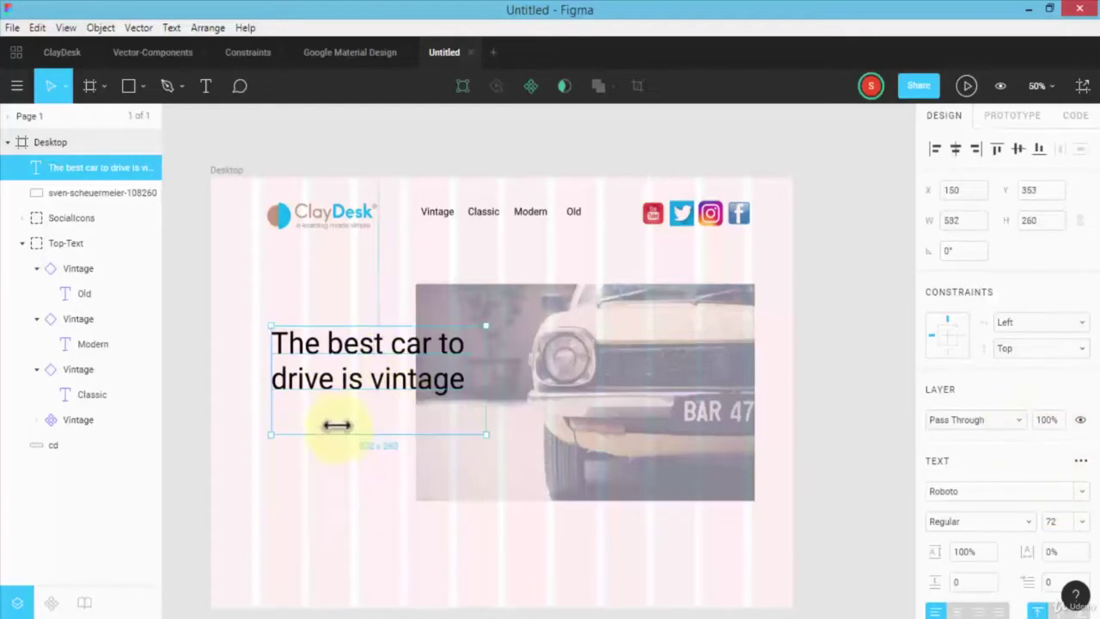
{"action": "left_click_drag", "start_coordinate": [337, 425], "coordinate": [336, 411]}
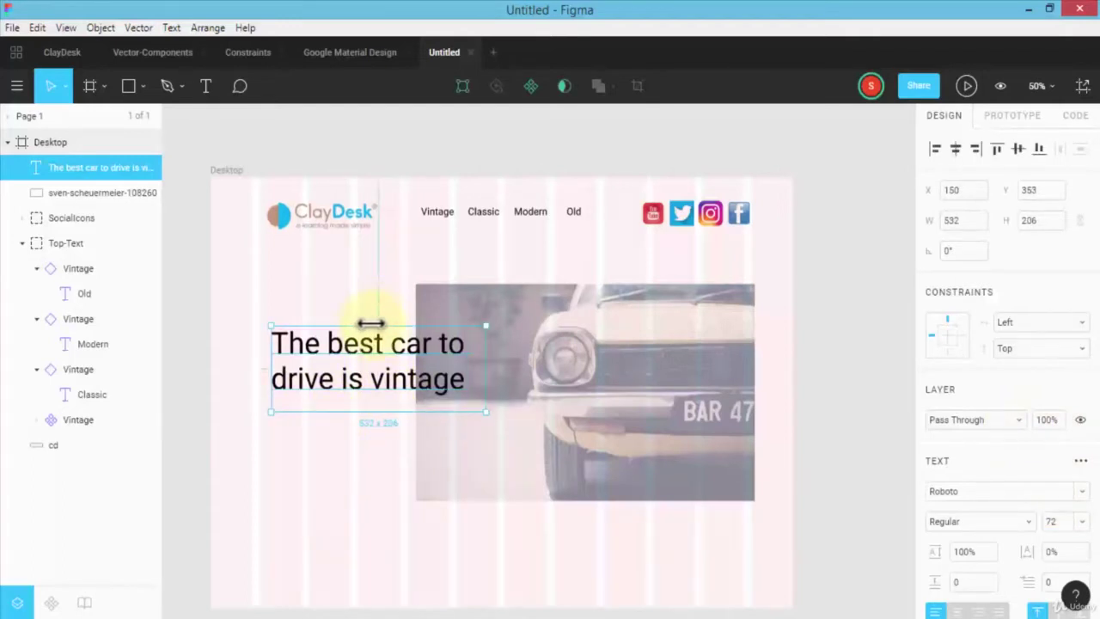
{"action": "left_click_drag", "start_coordinate": [366, 323], "coordinate": [346, 324]}
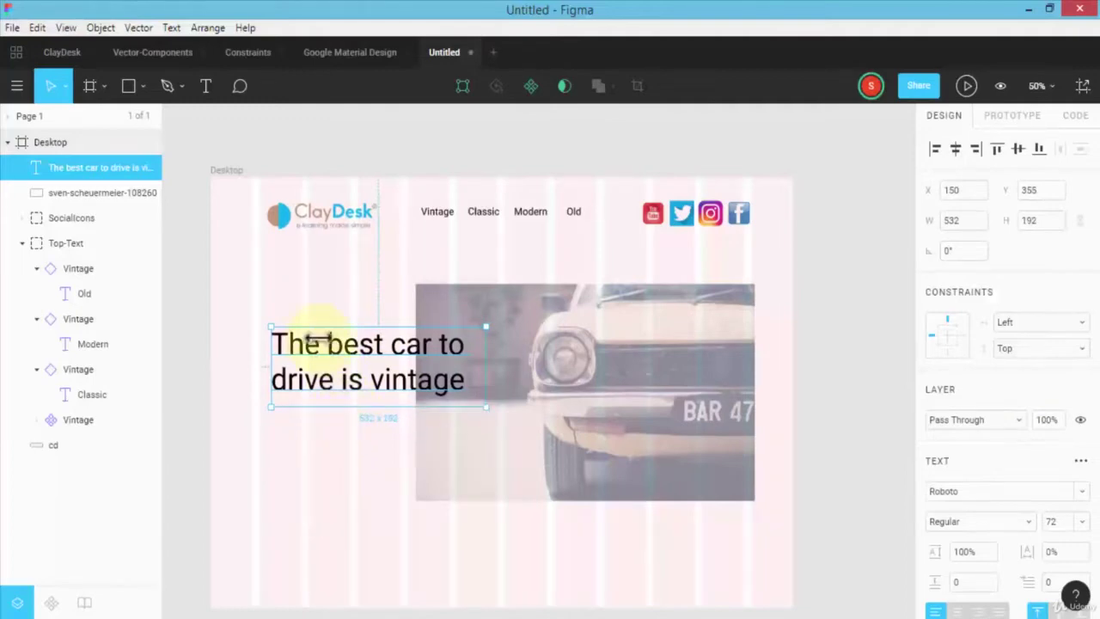
{"action": "left_click", "coordinate": [294, 296]}
- Draw a rectangle over the headline, overlapping the car image's edge, and bring the headline text to the front
{"action": "left_click", "coordinate": [129, 85]}
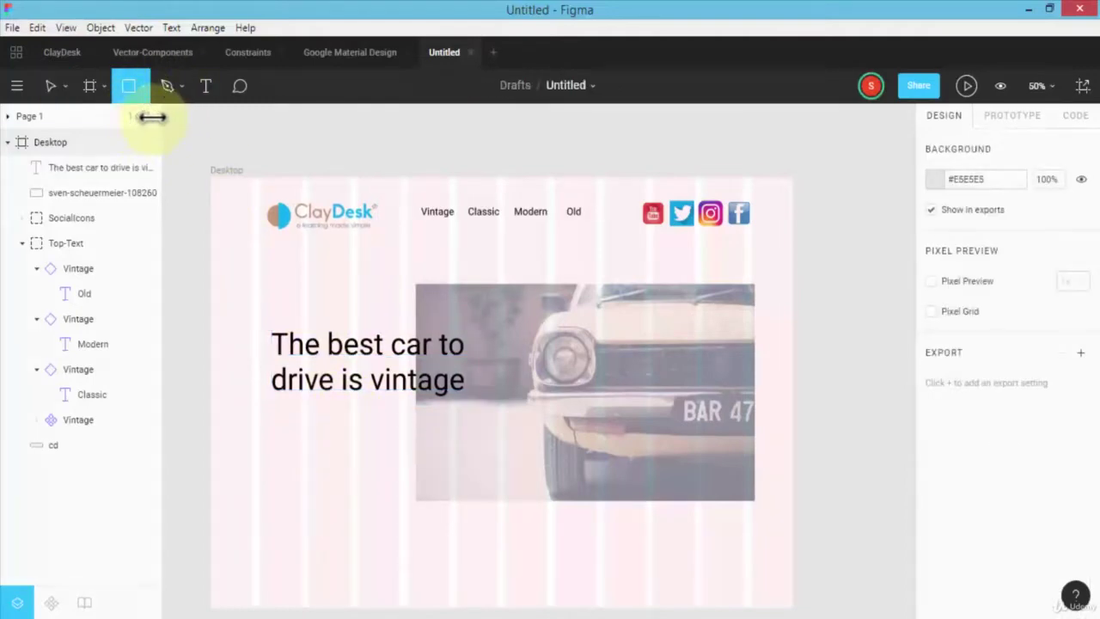
{"action": "left_click", "coordinate": [137, 86]}
{"action": "left_click", "coordinate": [136, 119]}
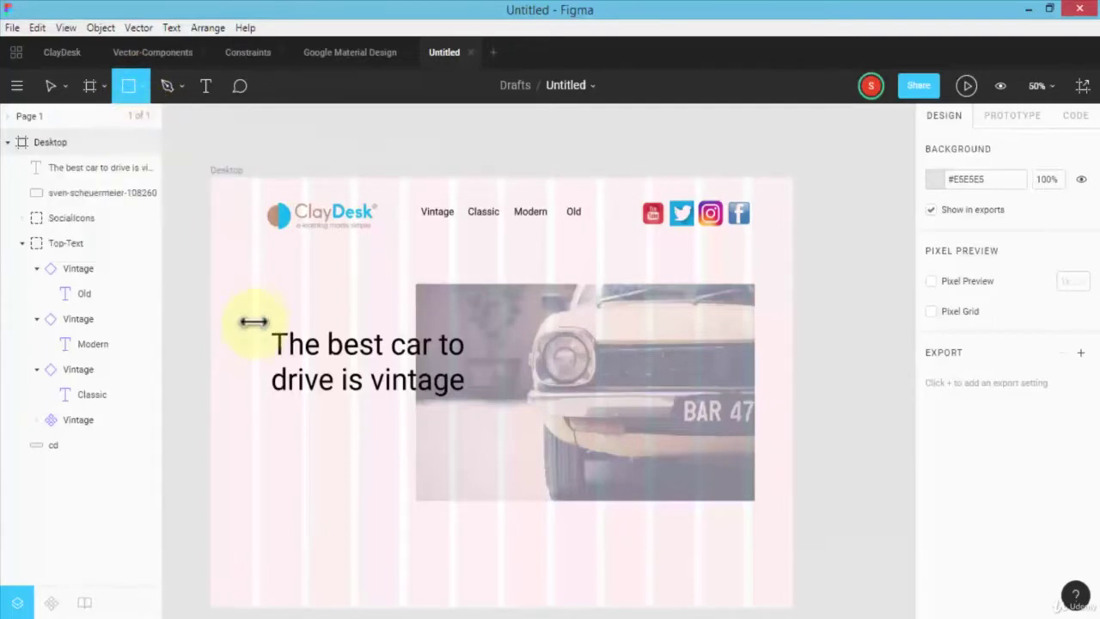
{"action": "left_click_drag", "start_coordinate": [252, 315], "coordinate": [495, 419]}
{"action": "right_click", "coordinate": [306, 378]}
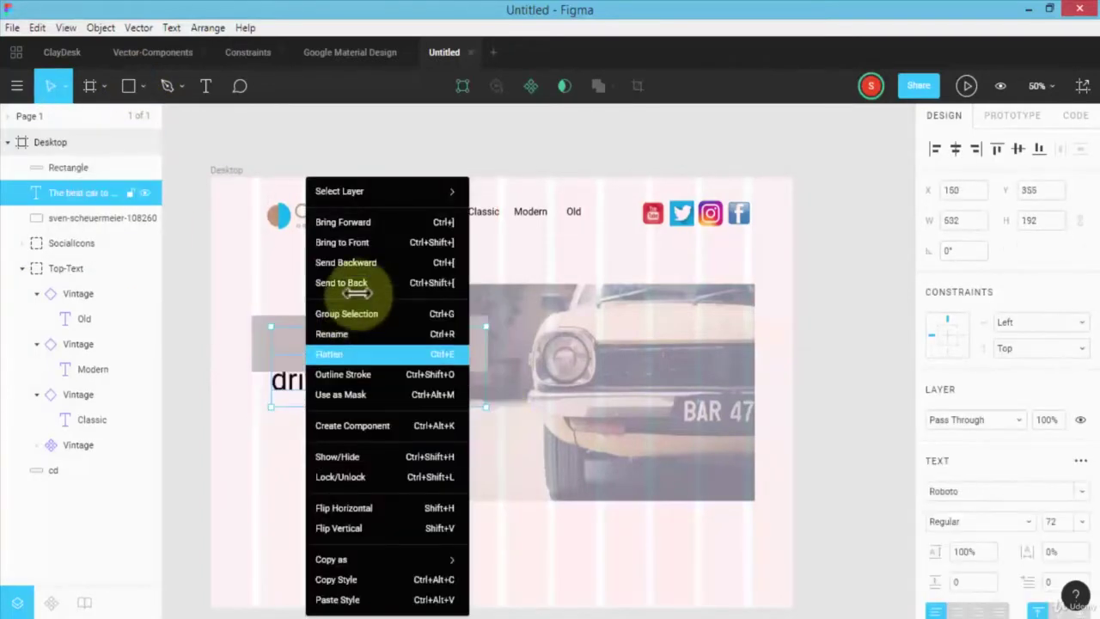
{"action": "left_click", "coordinate": [354, 241]}
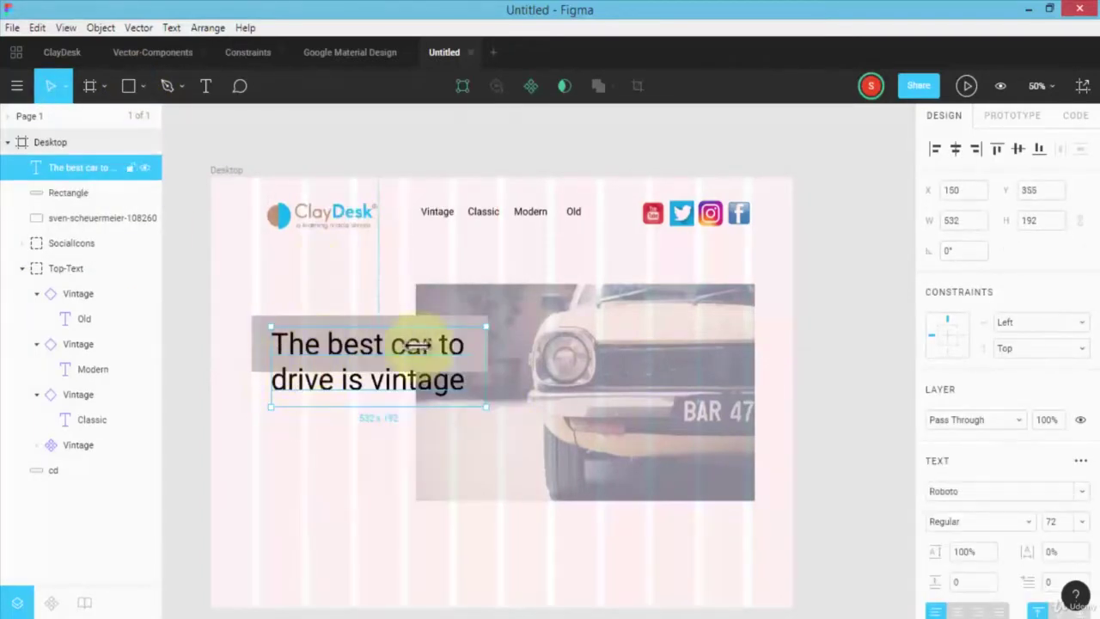
- Resize the rectangle behind the headline to about 584 × 240 and fill it with yellow #F2C94C
{"action": "left_click", "coordinate": [258, 353]}
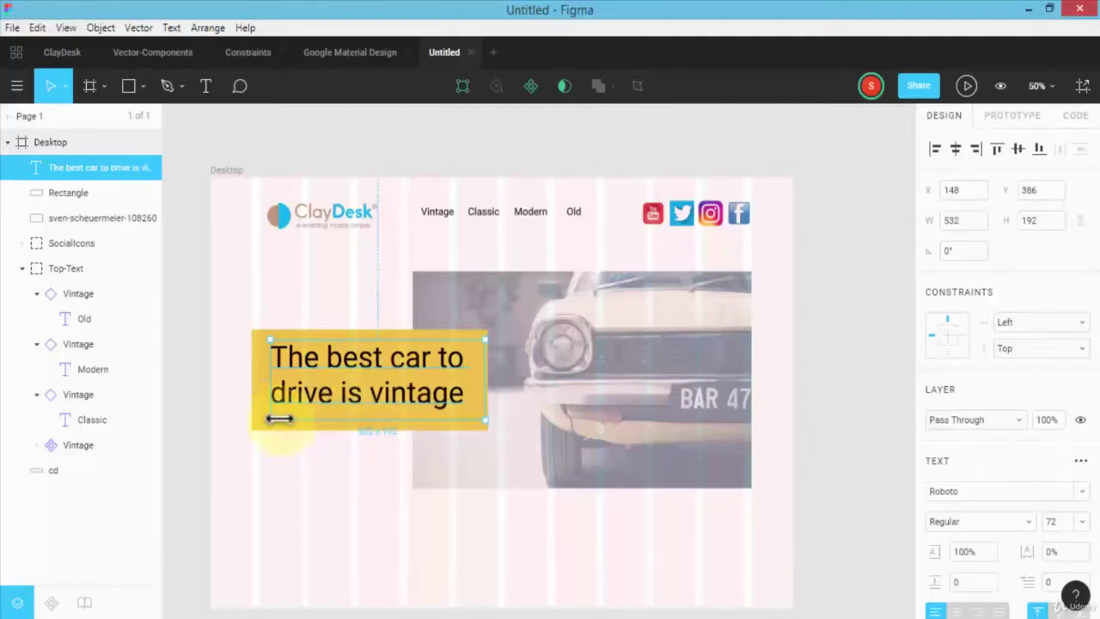
{"action": "left_click", "coordinate": [249, 424]}
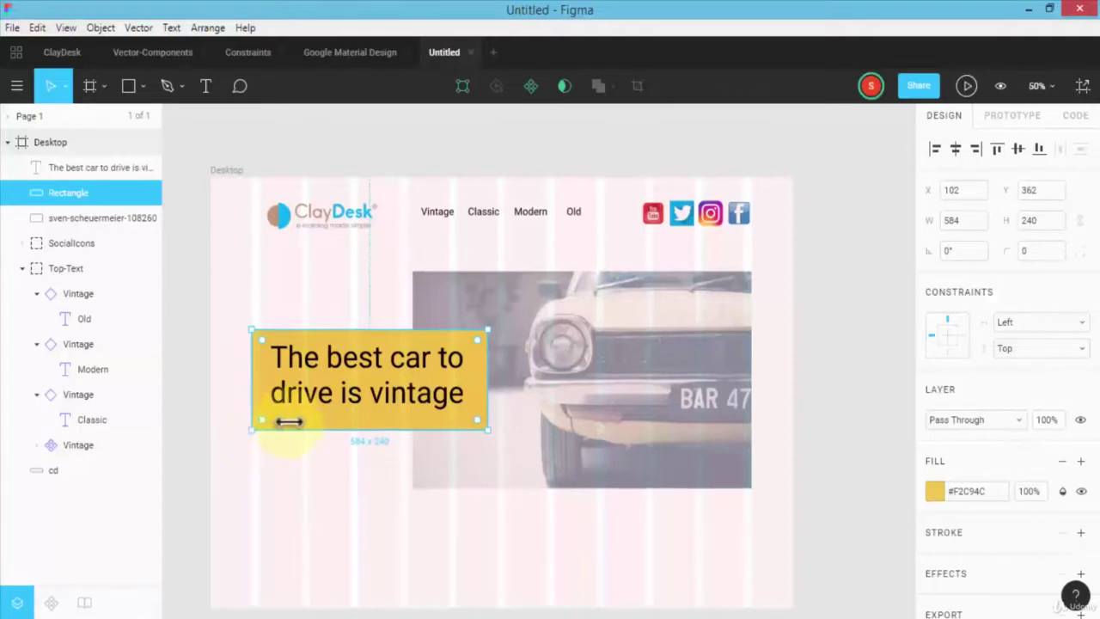
{"action": "key", "text": "Escape"}
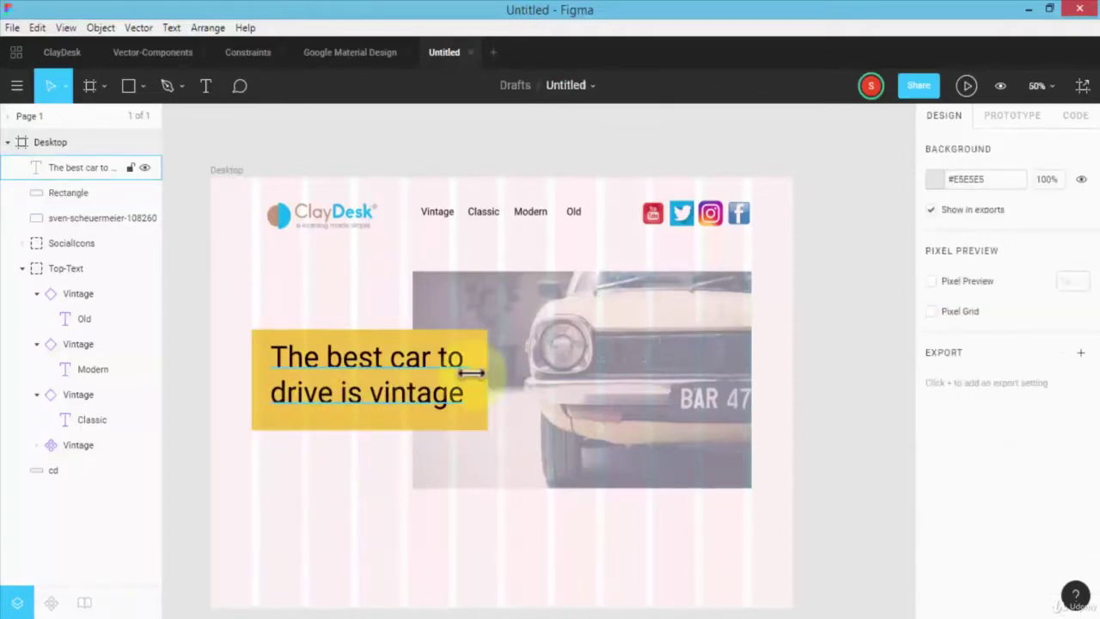
- Recolour the rectangle behind the headline with the blue #00BAFF sampled from the ClayDesk logo
{"action": "left_click", "coordinate": [254, 343]}
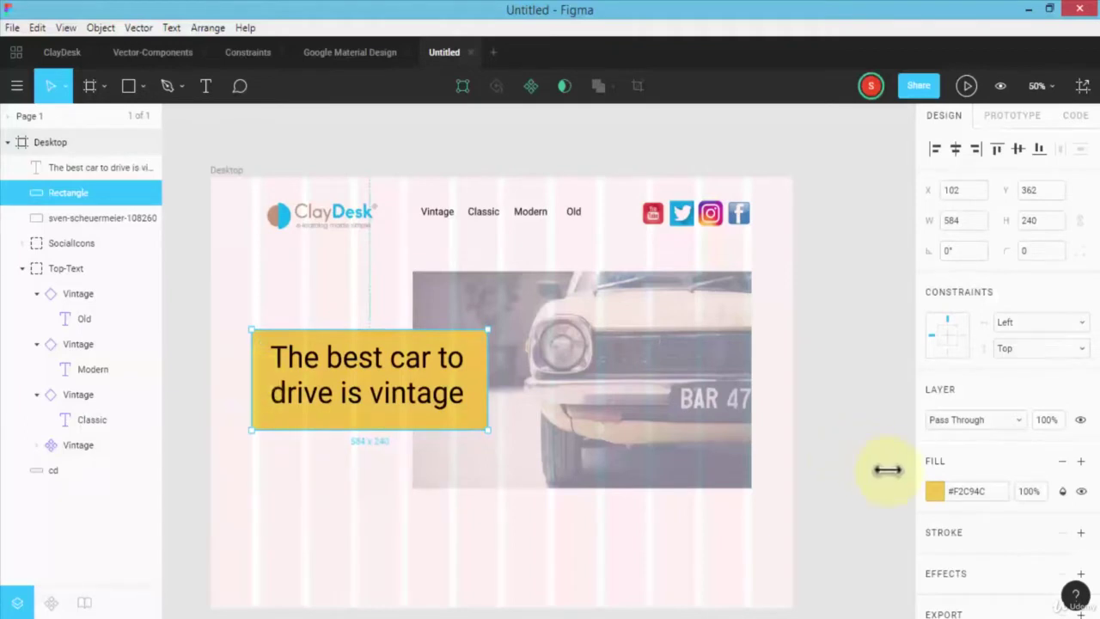
{"action": "left_click", "coordinate": [934, 490]}
{"action": "left_click", "coordinate": [757, 421]}
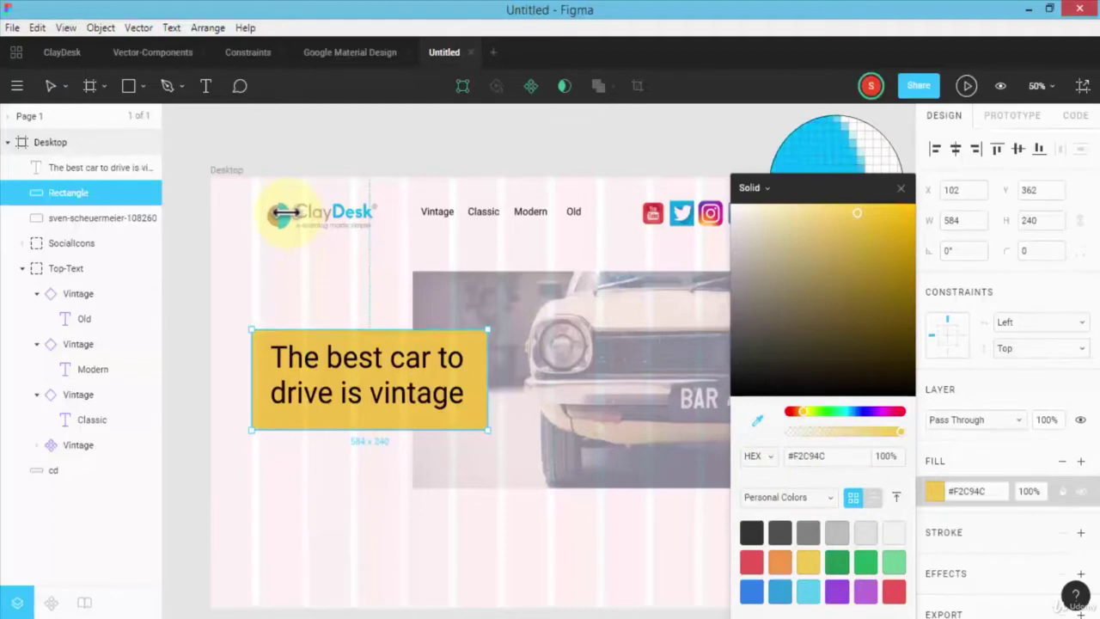
{"action": "left_click", "coordinate": [284, 213]}
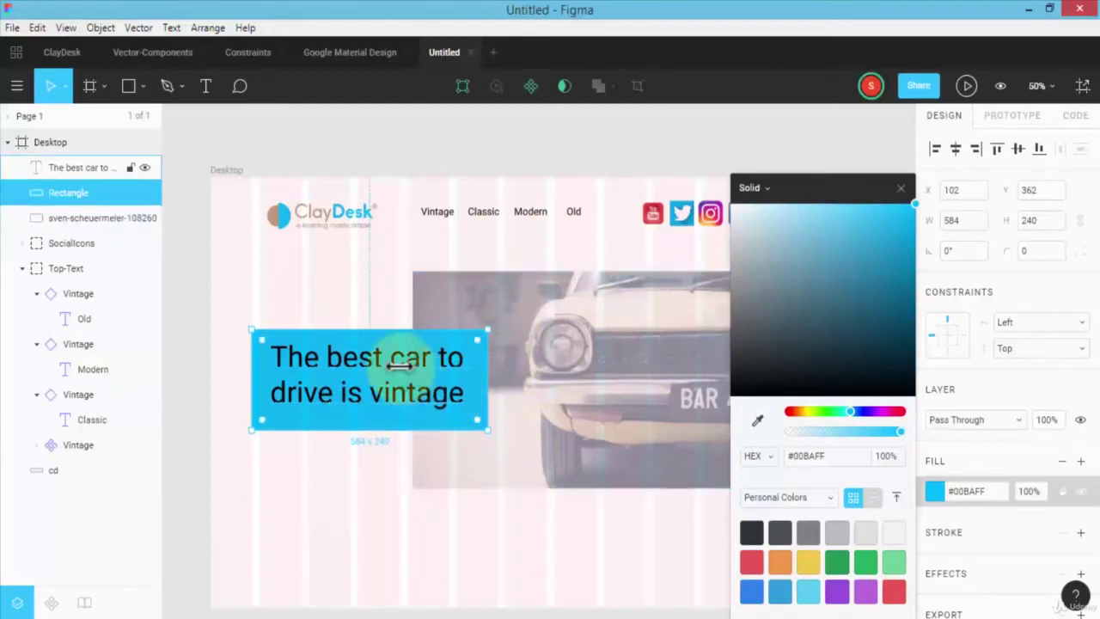
{"action": "left_click", "coordinate": [899, 187]}
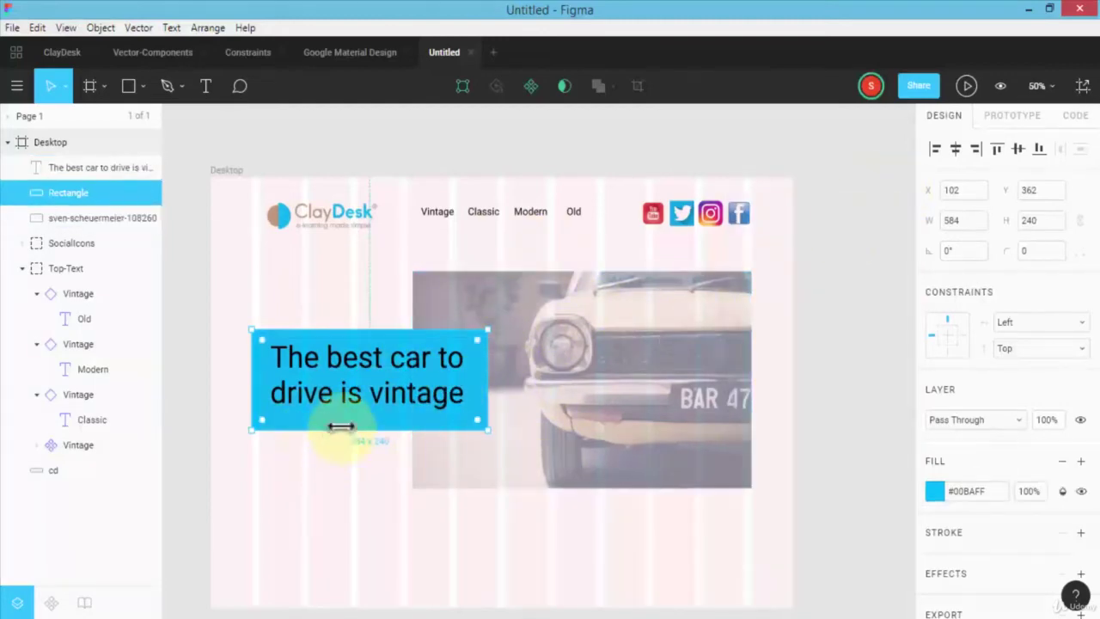
- Extend the blue rectangle's height to about 295 and draw a button rectangle about 298 × 74 inside it, beneath the headline
{"action": "left_click_drag", "start_coordinate": [344, 429], "coordinate": [349, 453]}
{"action": "left_click", "coordinate": [127, 86]}
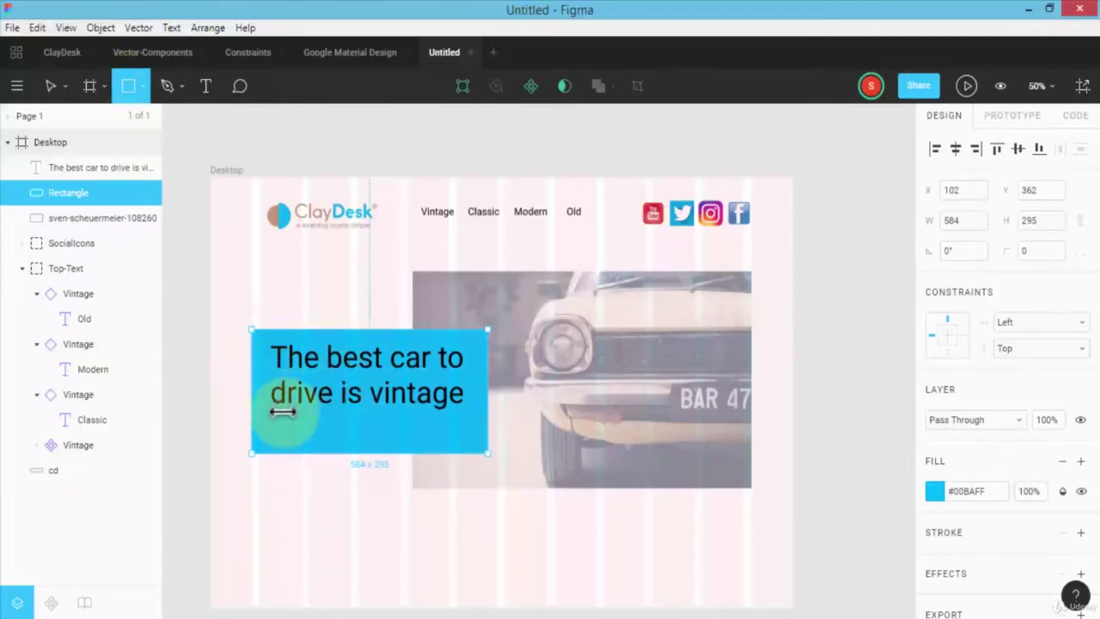
{"action": "left_click_drag", "start_coordinate": [299, 409], "coordinate": [421, 441]}
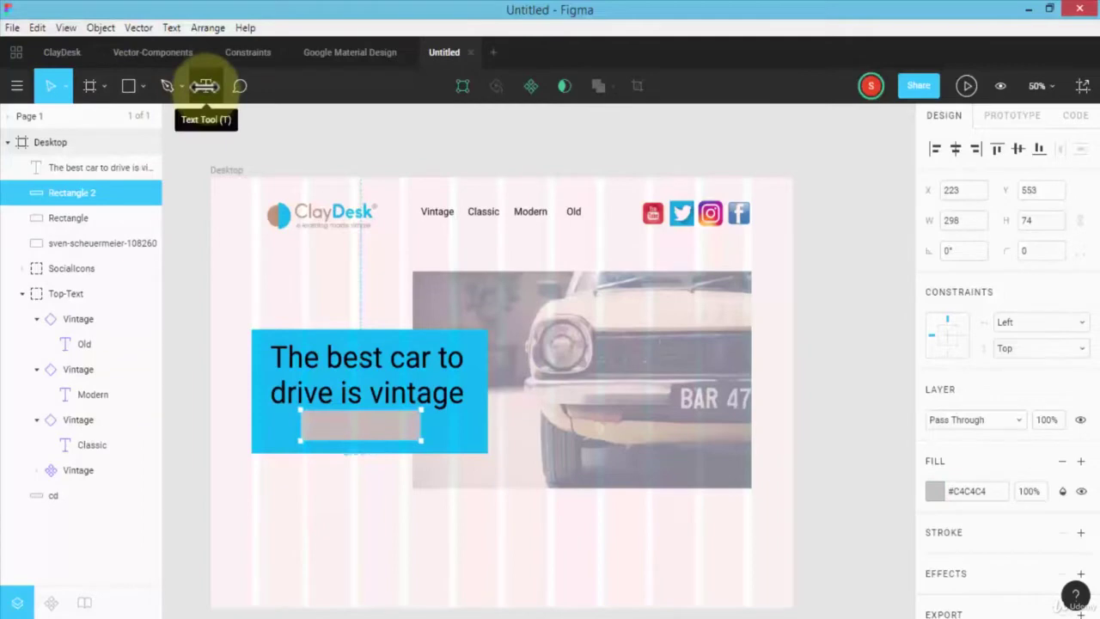
- Fill the button rectangle with the brown #BE9F82 sampled from the ClayDesk logo and shift it to about X 239
{"action": "double_click", "coordinate": [335, 421]}
{"action": "left_click", "coordinate": [934, 424]}
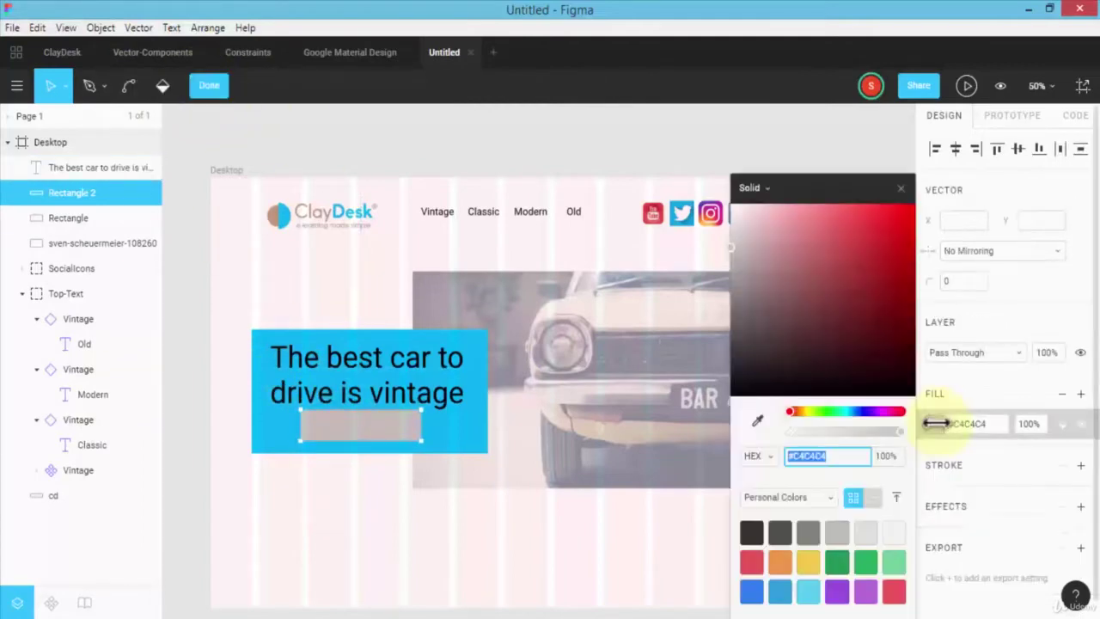
{"action": "left_click", "coordinate": [757, 420]}
{"action": "left_click", "coordinate": [273, 215]}
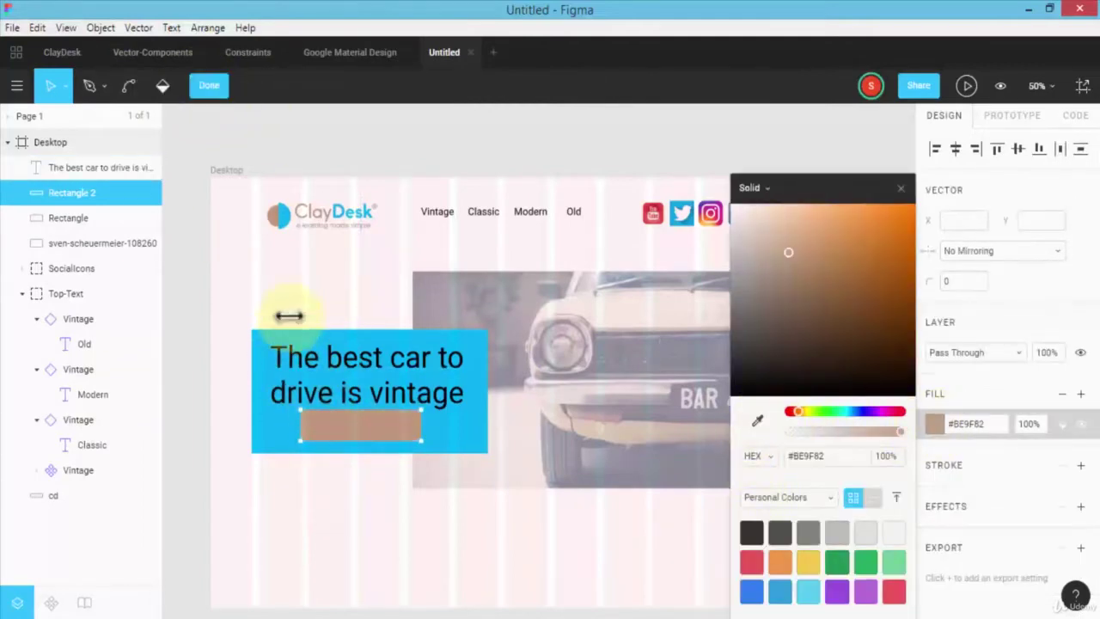
{"action": "left_click", "coordinate": [346, 421]}
{"action": "left_click", "coordinate": [209, 85]}
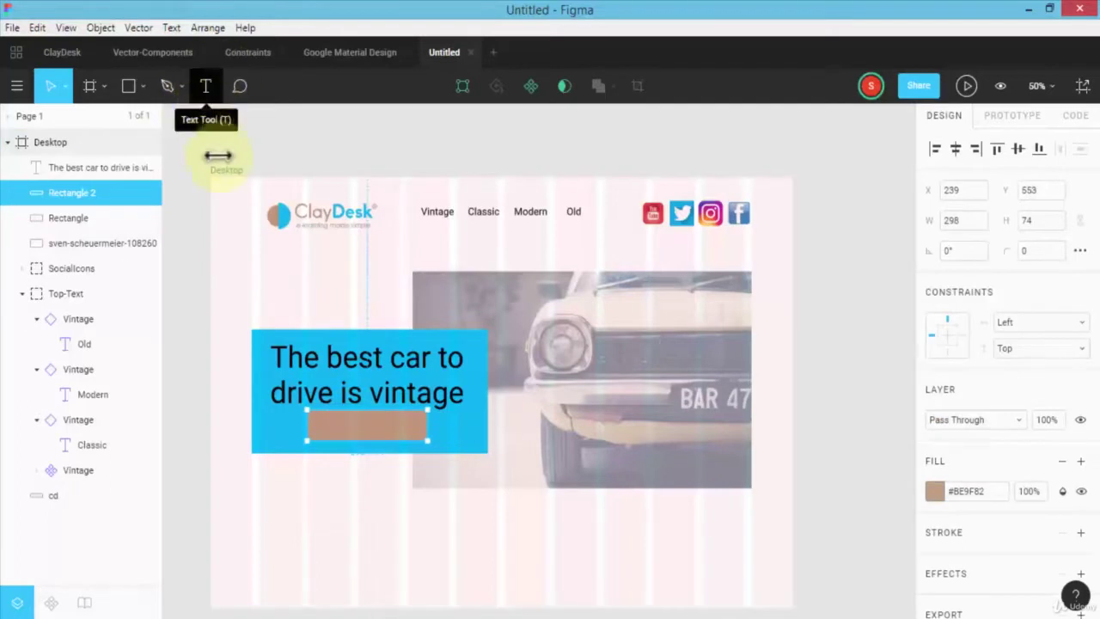
- Add a "Click Here" text label over the brown button rectangle and set its font size to 24
{"action": "left_click", "coordinate": [205, 86]}
{"action": "left_click_drag", "start_coordinate": [307, 412], "coordinate": [427, 439]}
{"action": "type", "text": "Click Here"}
{"action": "key", "text": "ctrl+a"}
{"action": "left_click", "coordinate": [1034, 516]}
{"action": "type", "text": "2"}
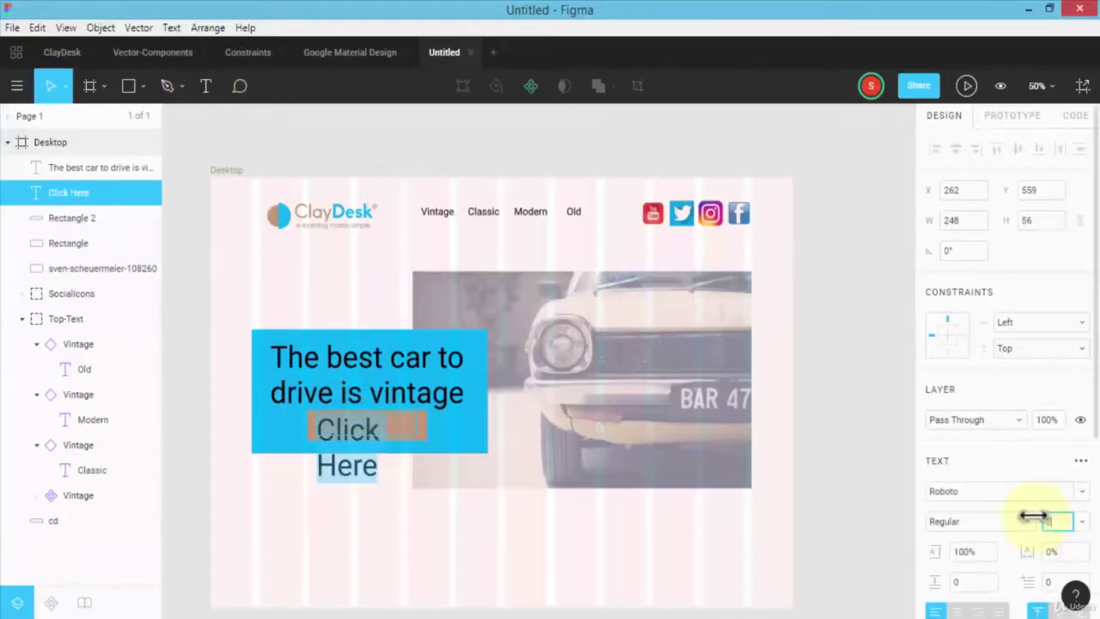
{"action": "type", "text": "4"}
{"action": "key", "text": "Return"}
- Reduce the brown button rectangle to about 181 × 55 beneath the headline and centre the "Click Here" label on it
{"action": "key", "text": "ctrl+plus"}
{"action": "left_click", "coordinate": [258, 615]}
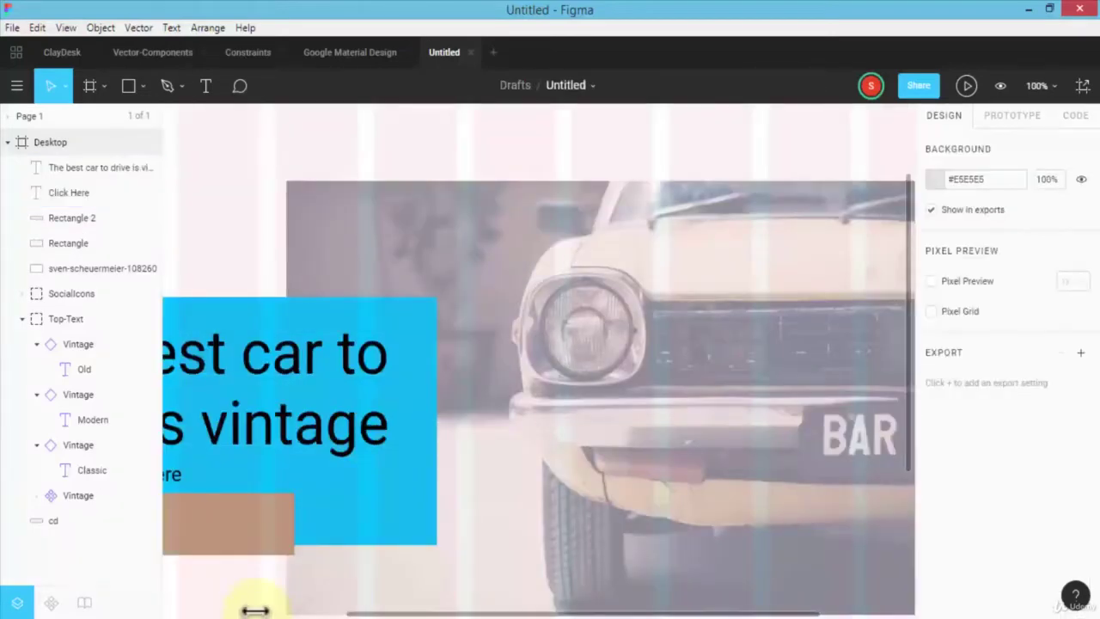
{"action": "left_click_drag", "start_coordinate": [363, 609], "coordinate": [176, 611]}
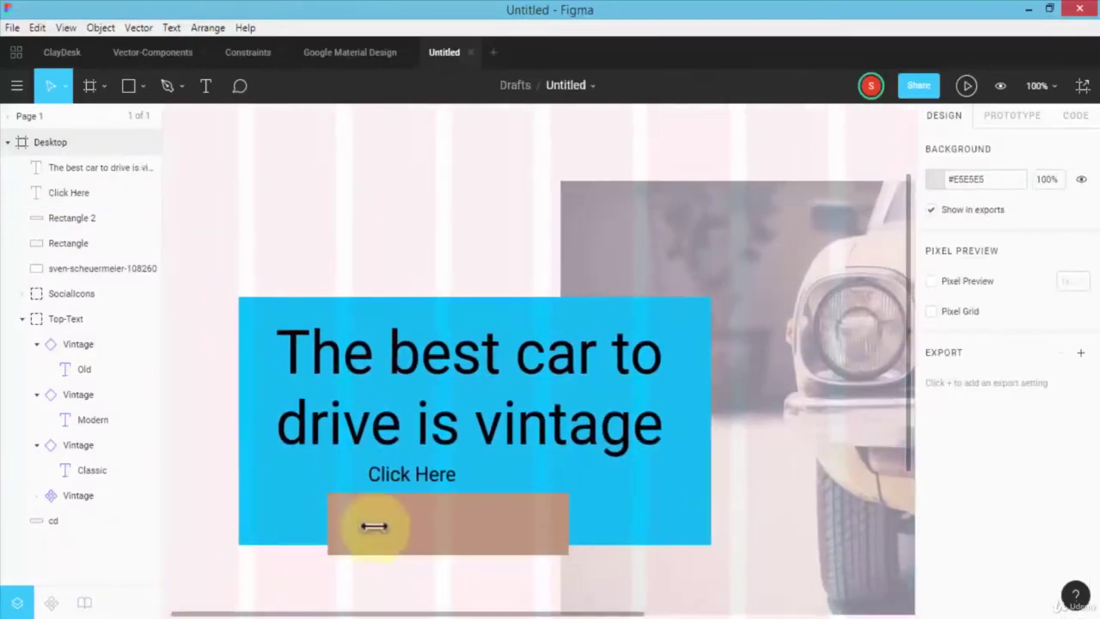
{"action": "left_click_drag", "start_coordinate": [393, 471], "coordinate": [421, 517]}
{"action": "left_click_drag", "start_coordinate": [354, 516], "coordinate": [383, 496]}
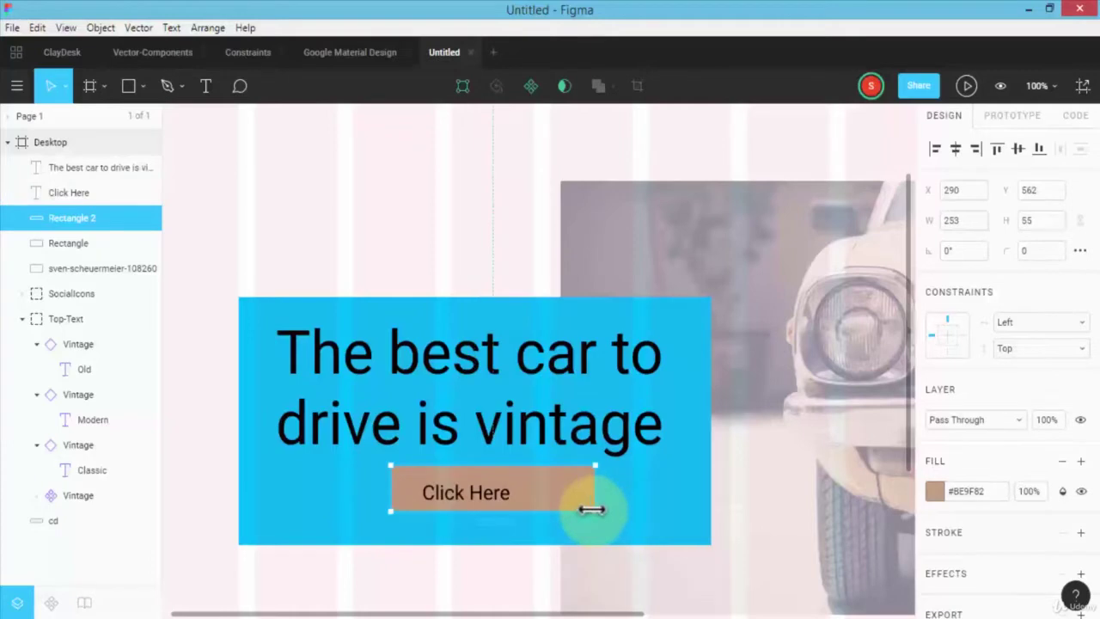
{"action": "left_click_drag", "start_coordinate": [591, 509], "coordinate": [536, 511]}
{"action": "left_click", "coordinate": [430, 488]}
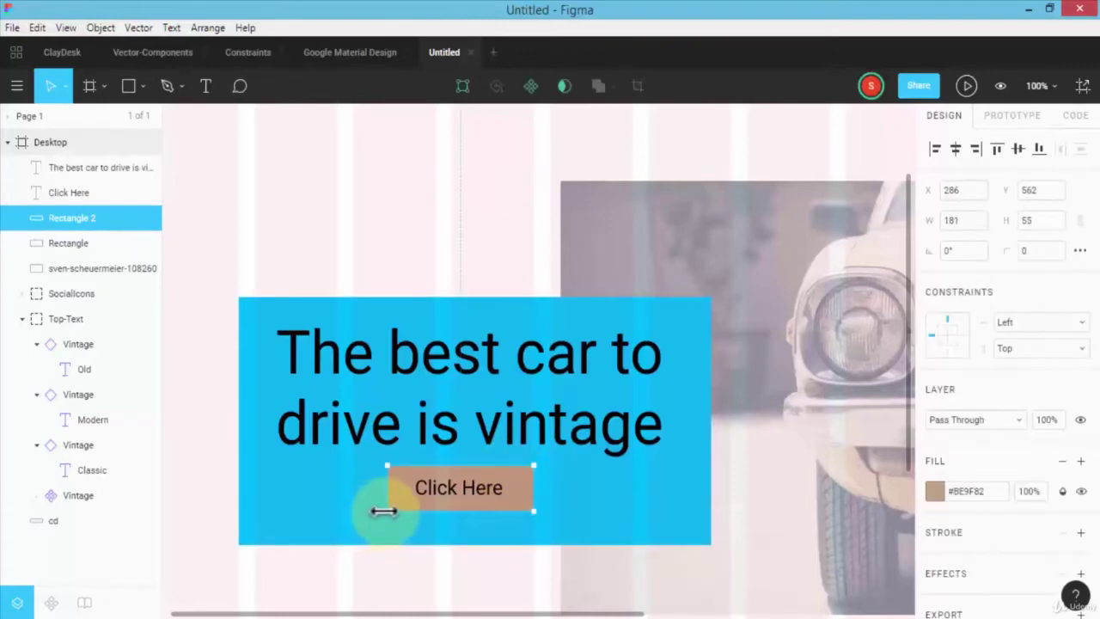
- Reword the button label as "Find our more..." and shorten the blue rectangle's height to about 278
{"action": "double_click", "coordinate": [388, 494]}
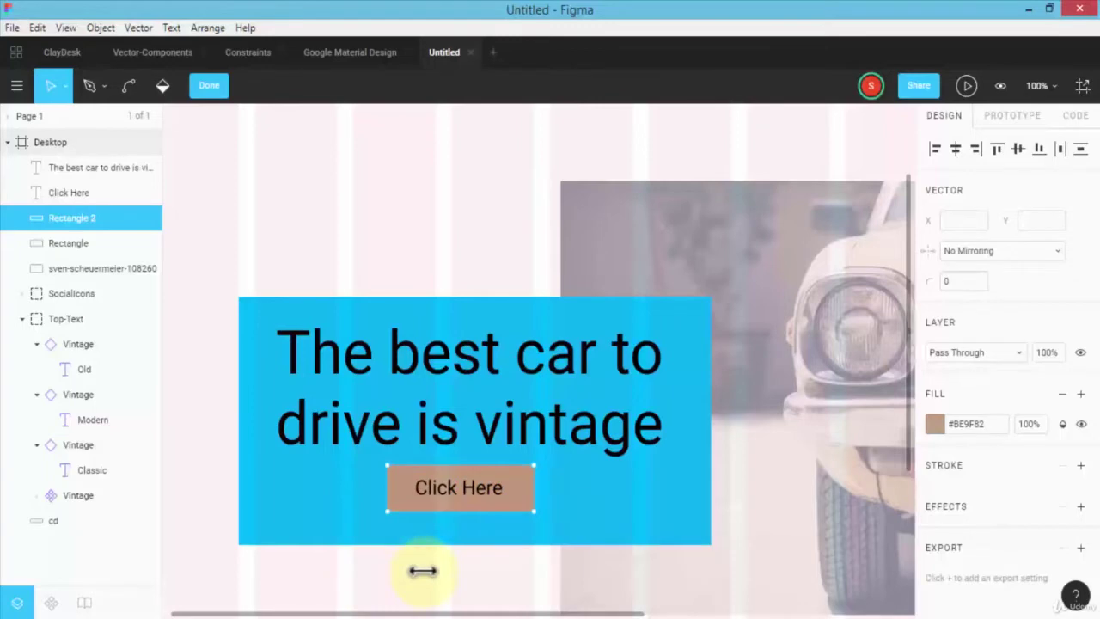
{"action": "key", "text": "Escape"}
{"action": "left_click", "coordinate": [478, 487]}
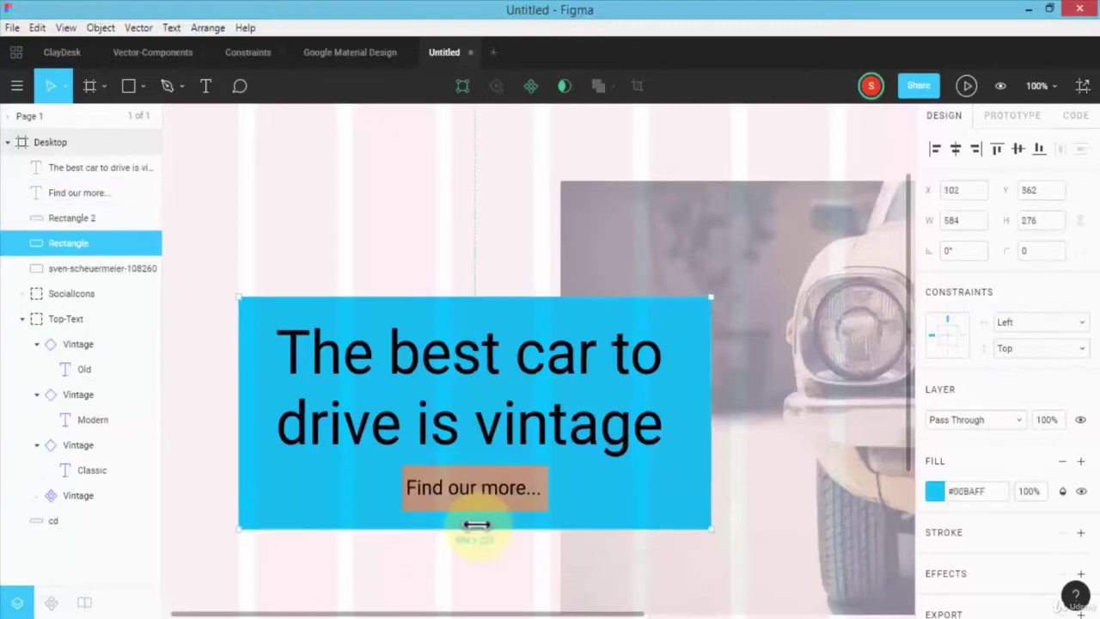
{"action": "left_click_drag", "start_coordinate": [476, 526], "coordinate": [479, 530]}
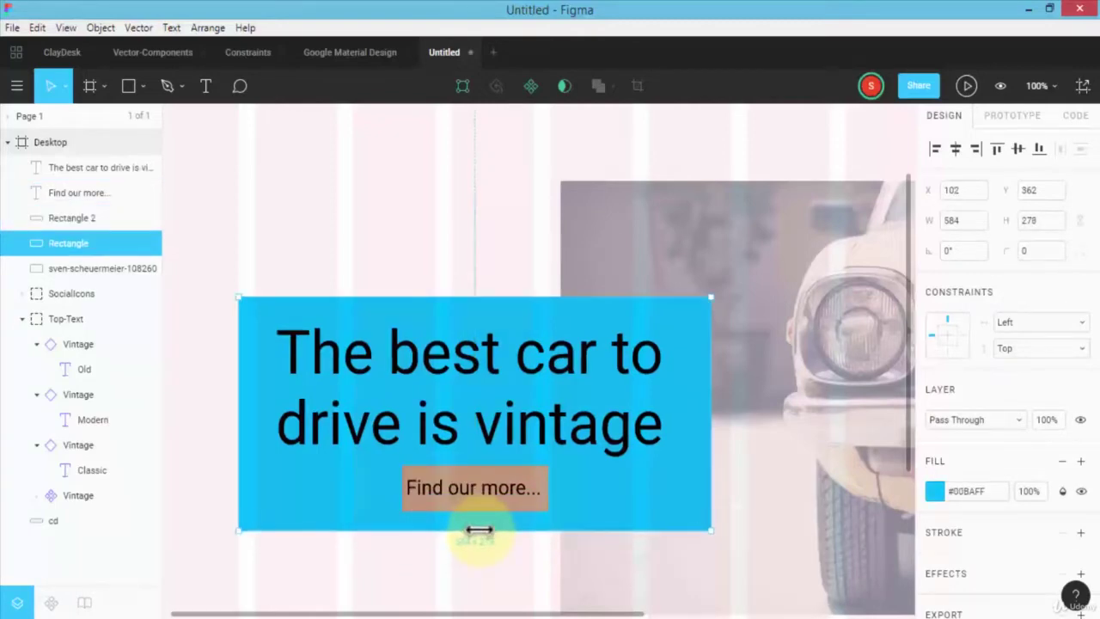
- Set the horizontal constraint of the button label and the blue rectangle to Left & Right
{"action": "left_click", "coordinate": [515, 498]}
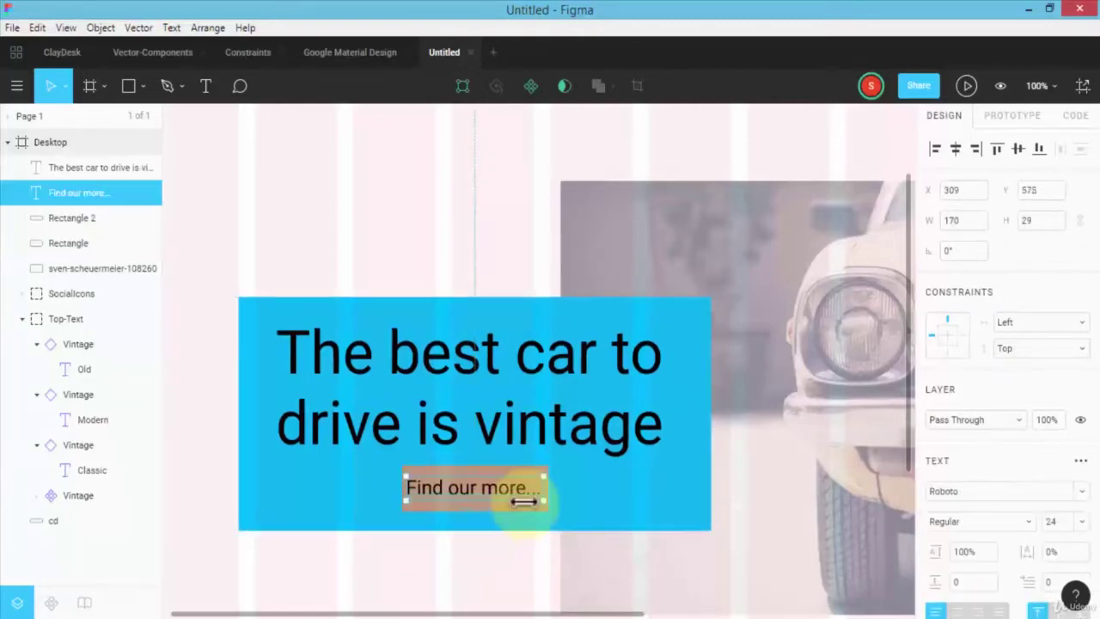
{"action": "left_click", "coordinate": [1014, 323]}
{"action": "left_click", "coordinate": [1006, 358]}
{"action": "left_click", "coordinate": [633, 487]}
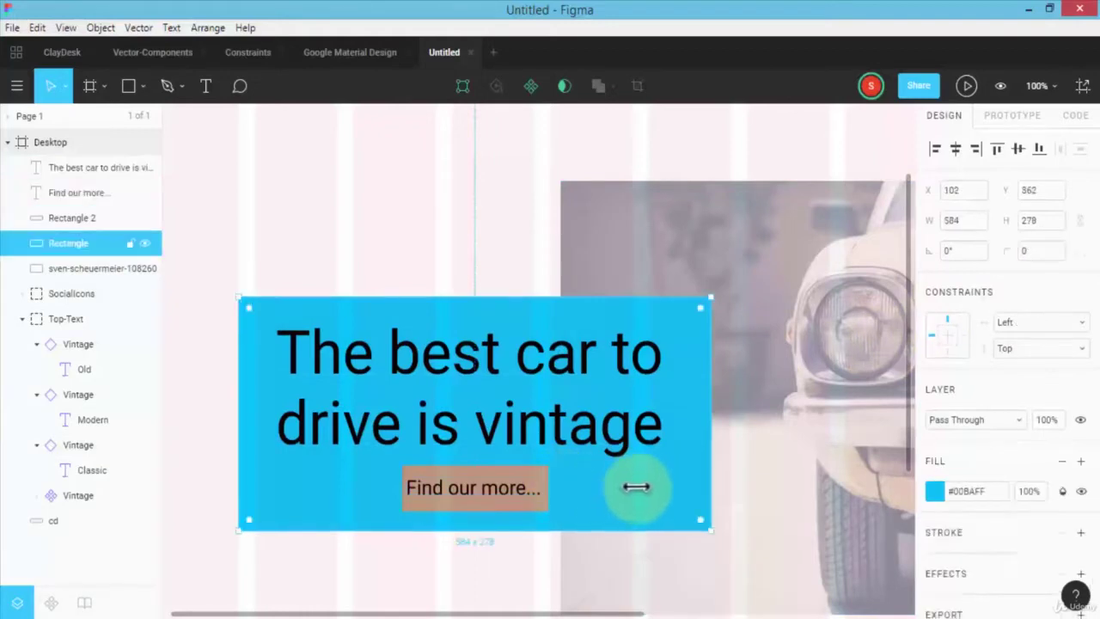
{"action": "left_click", "coordinate": [1022, 313]}
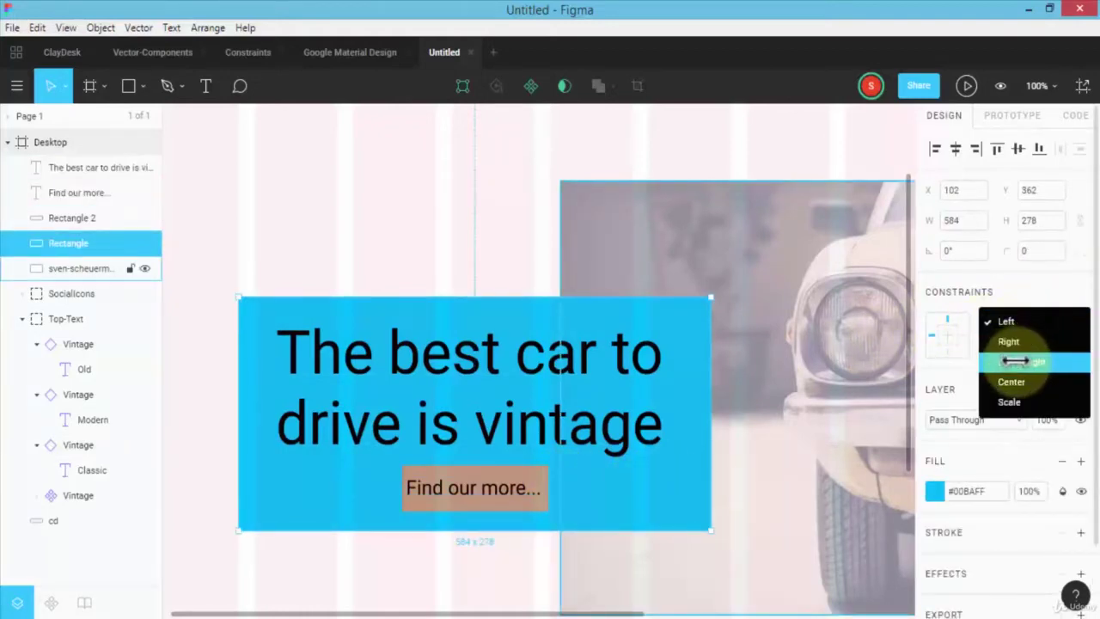
{"action": "left_click", "coordinate": [1004, 360]}
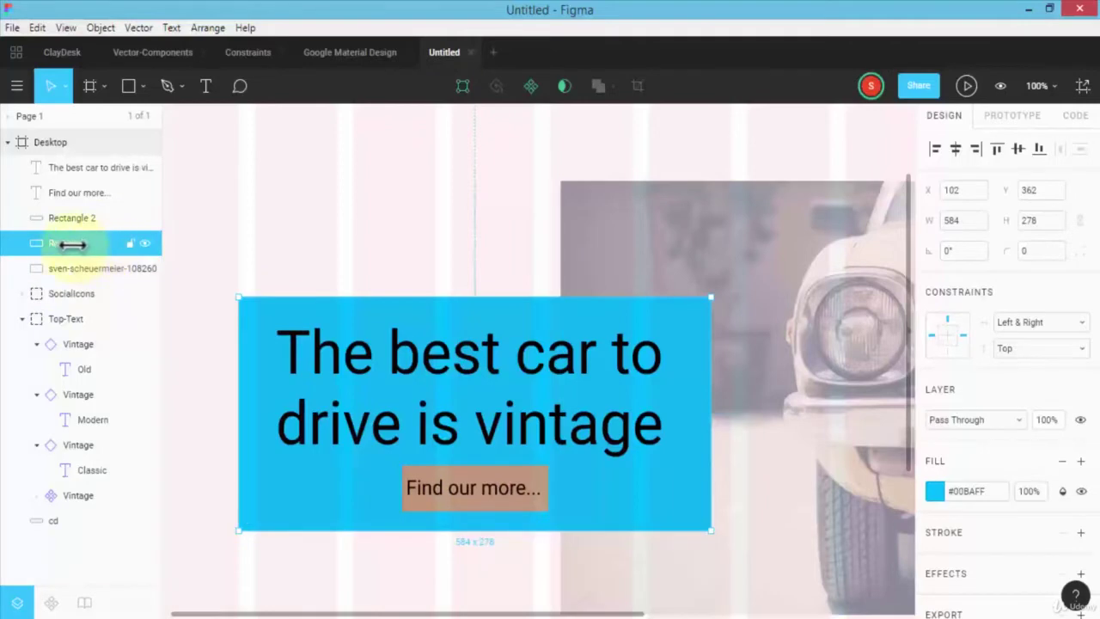
- Group the headline, button label, brown button rectangle and blue rectangle, and name the group Main-Text
{"action": "left_click", "coordinate": [342, 358]}
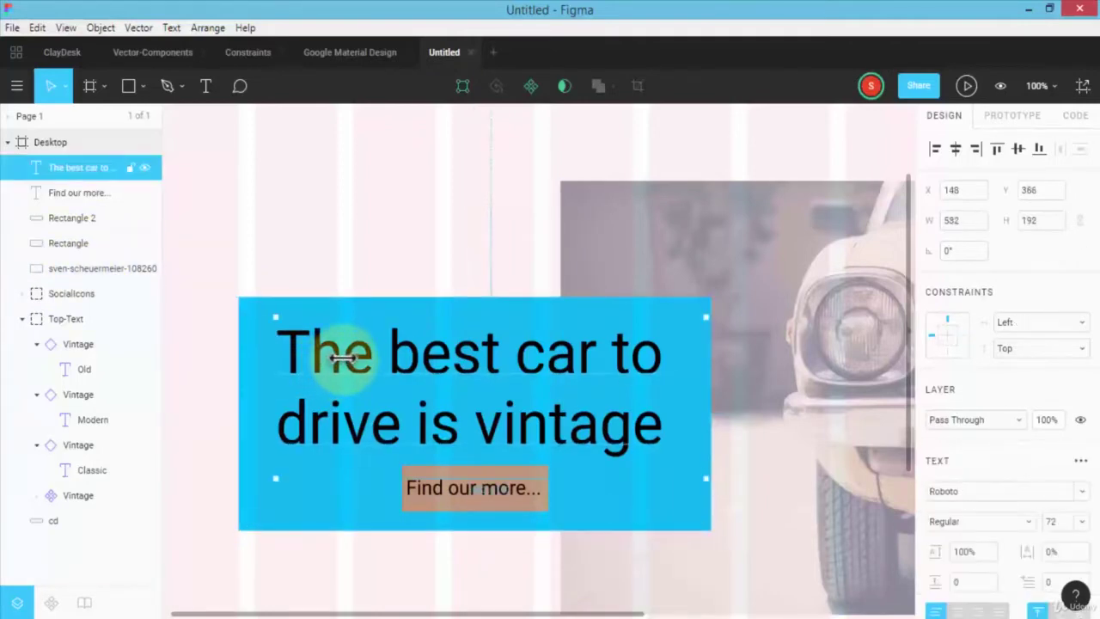
{"action": "left_click", "coordinate": [265, 348], "text": "shift"}
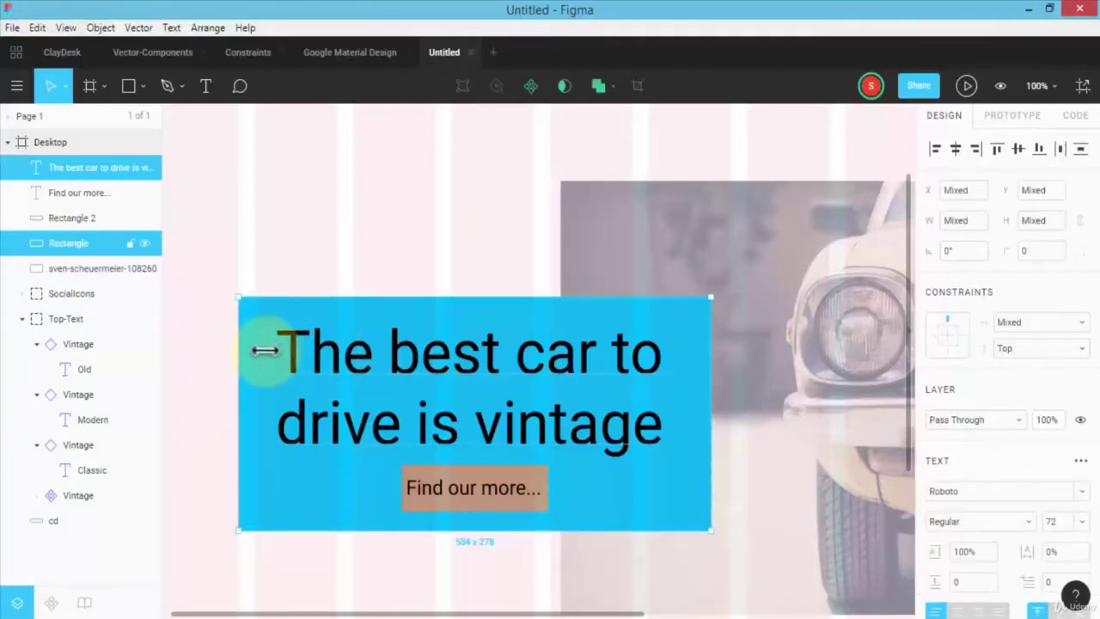
{"action": "left_click", "coordinate": [429, 486], "text": "shift"}
{"action": "left_click", "coordinate": [429, 491], "text": "shift"}
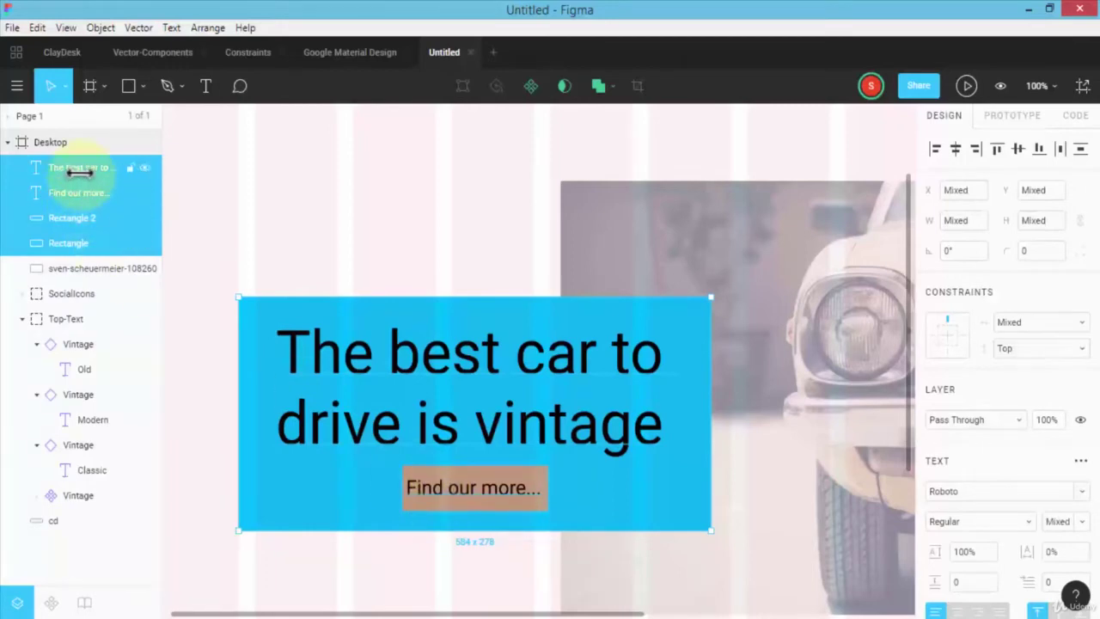
{"action": "right_click", "coordinate": [280, 343]}
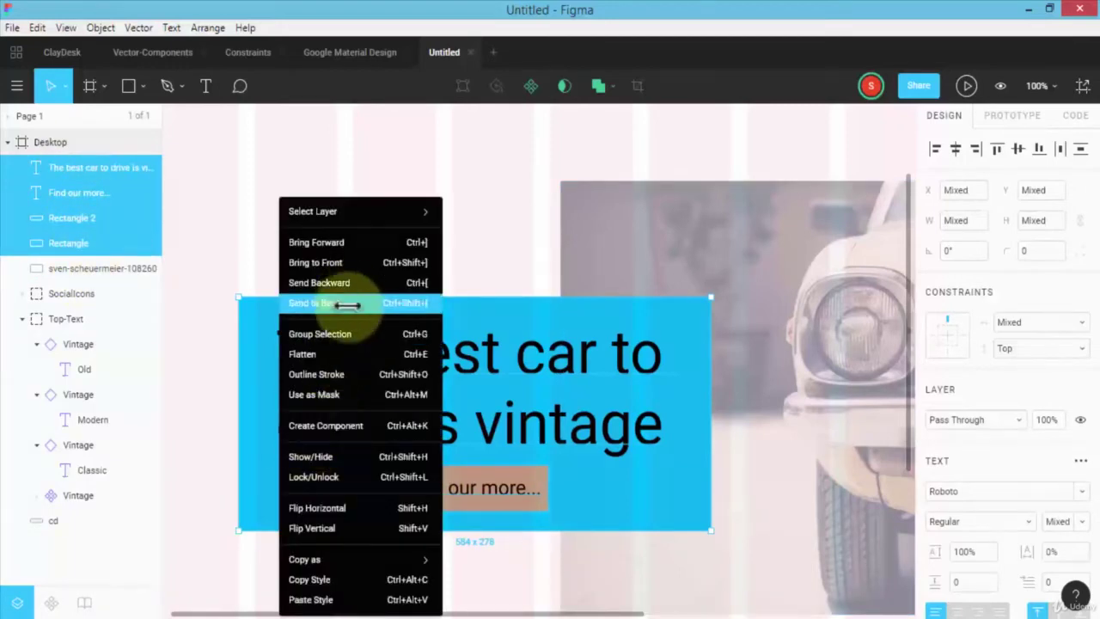
{"action": "left_click", "coordinate": [354, 334]}
{"action": "double_click", "coordinate": [64, 167]}
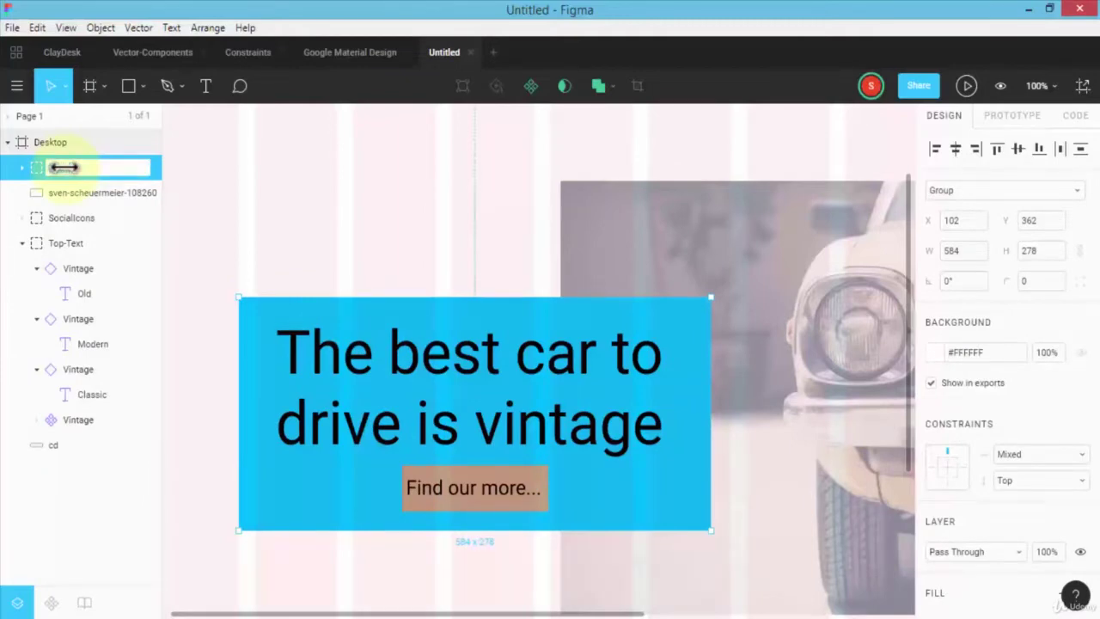
{"action": "key", "text": "Return"}
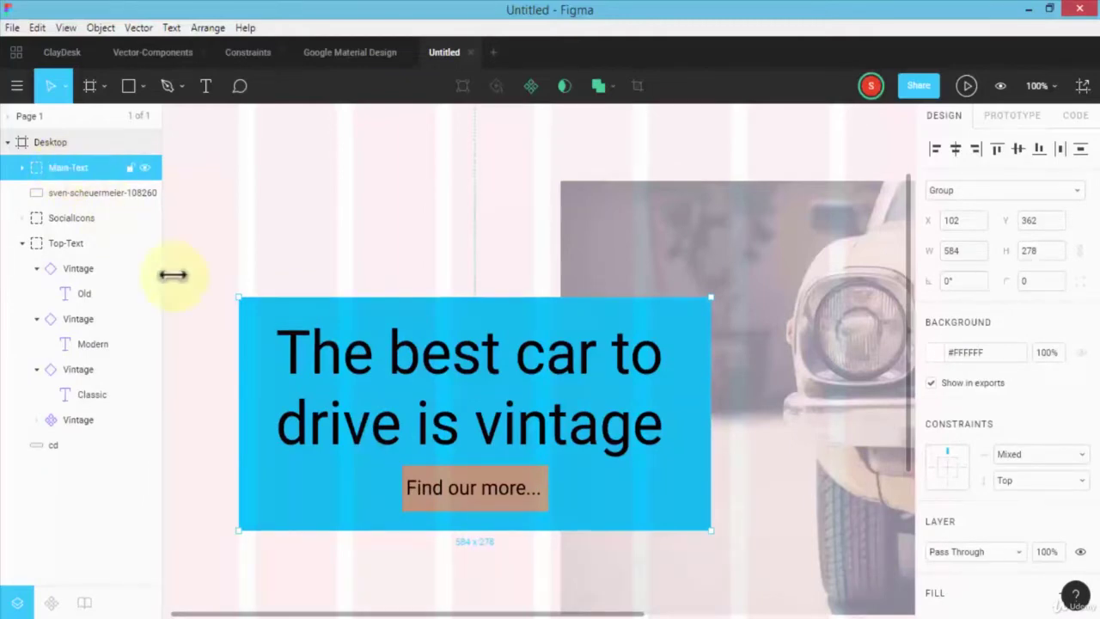
- Add the date text "April 14, 2018" at font size 12 above the blue banner
{"action": "key", "text": "minus"}
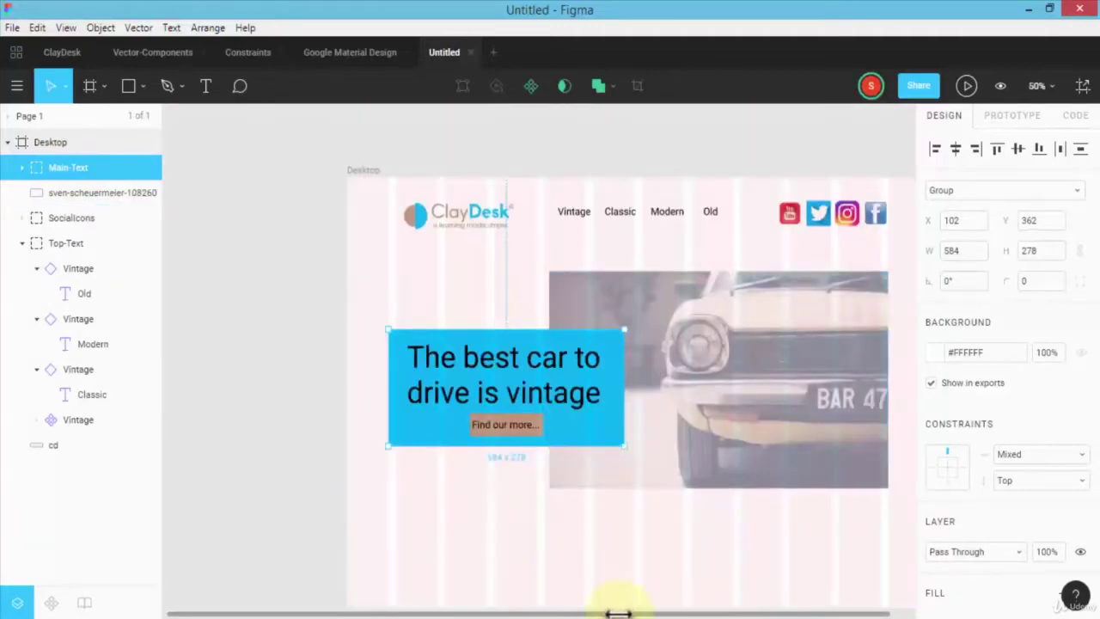
{"action": "left_click_drag", "start_coordinate": [619, 610], "coordinate": [676, 609]}
{"action": "left_click", "coordinate": [364, 311]}
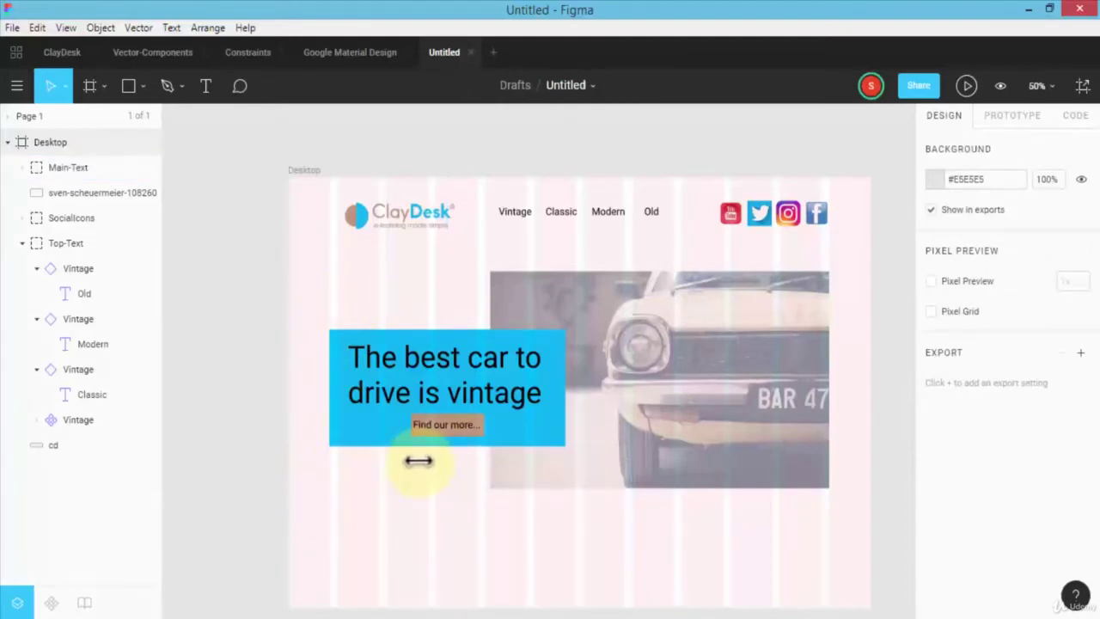
{"action": "left_click", "coordinate": [206, 86]}
{"action": "left_click", "coordinate": [338, 309]}
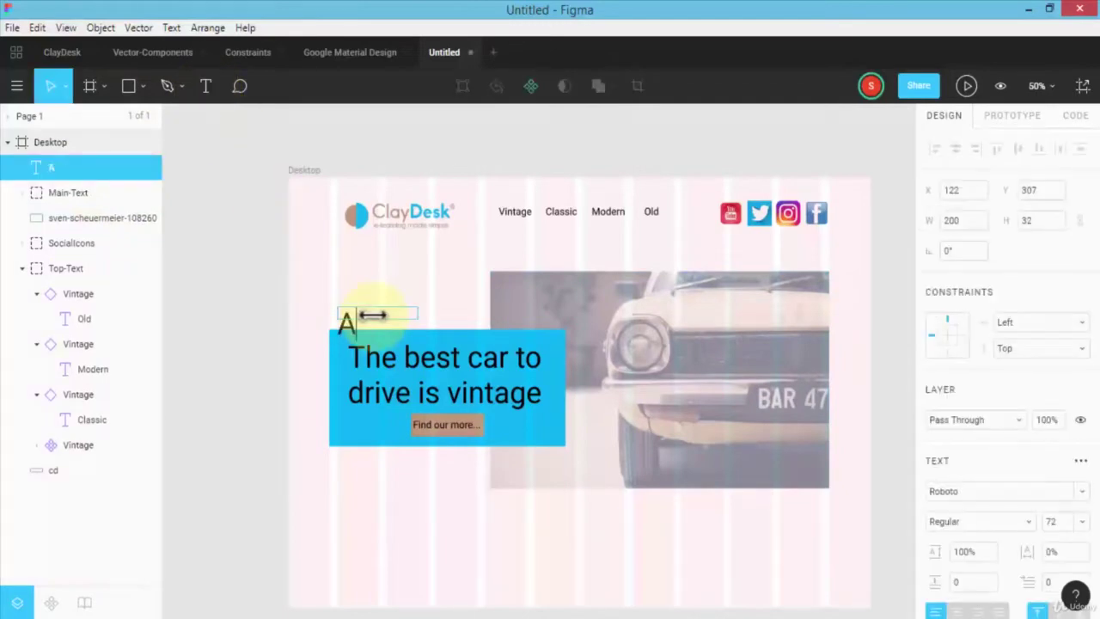
{"action": "type", "text": "April 14, 2018"}
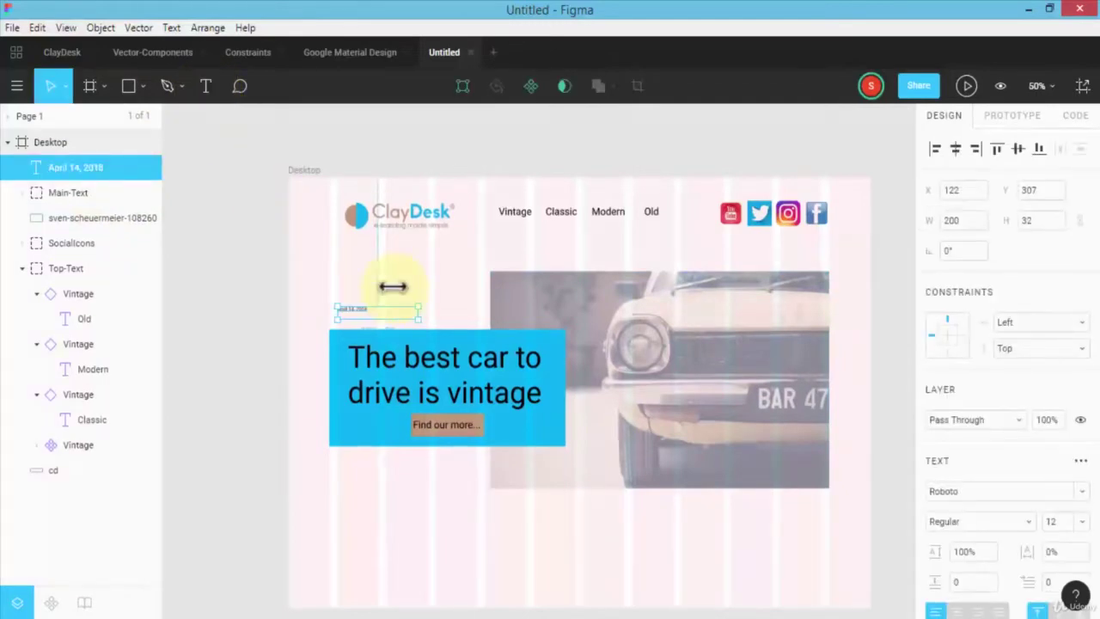
{"action": "key", "text": "shift+0"}
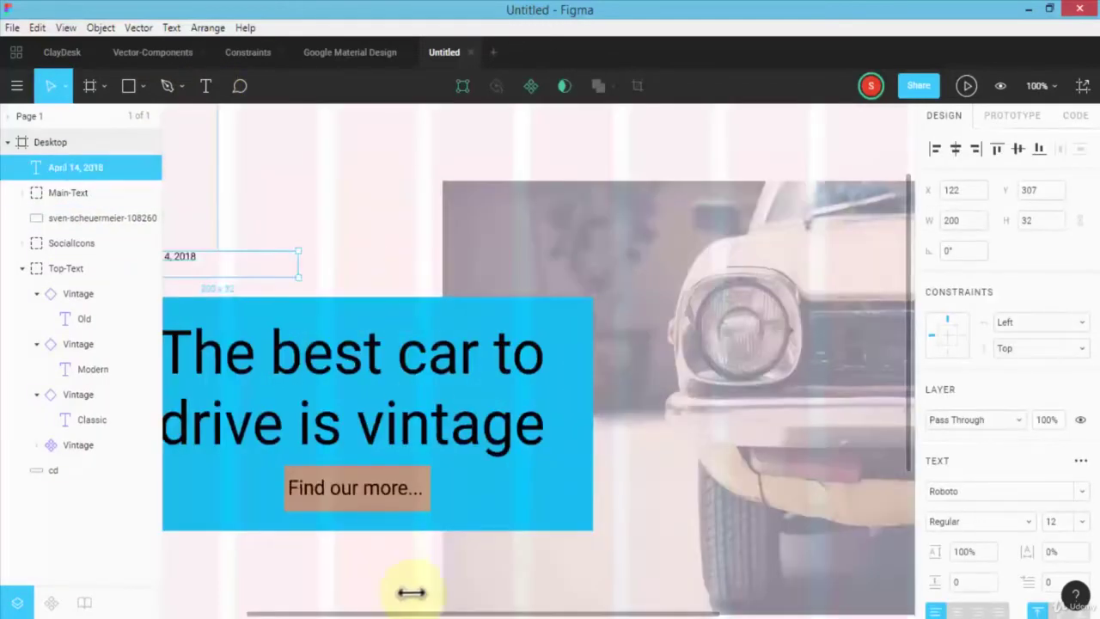
- Place the date text just above the blue banner's left edge and align it left and vertically to the middle
{"action": "scroll", "coordinate": [783, 444], "scroll_direction": "left", "scroll_amount": 2}
{"action": "scroll", "coordinate": [951, 445], "scroll_direction": "down", "scroll_amount": 3}
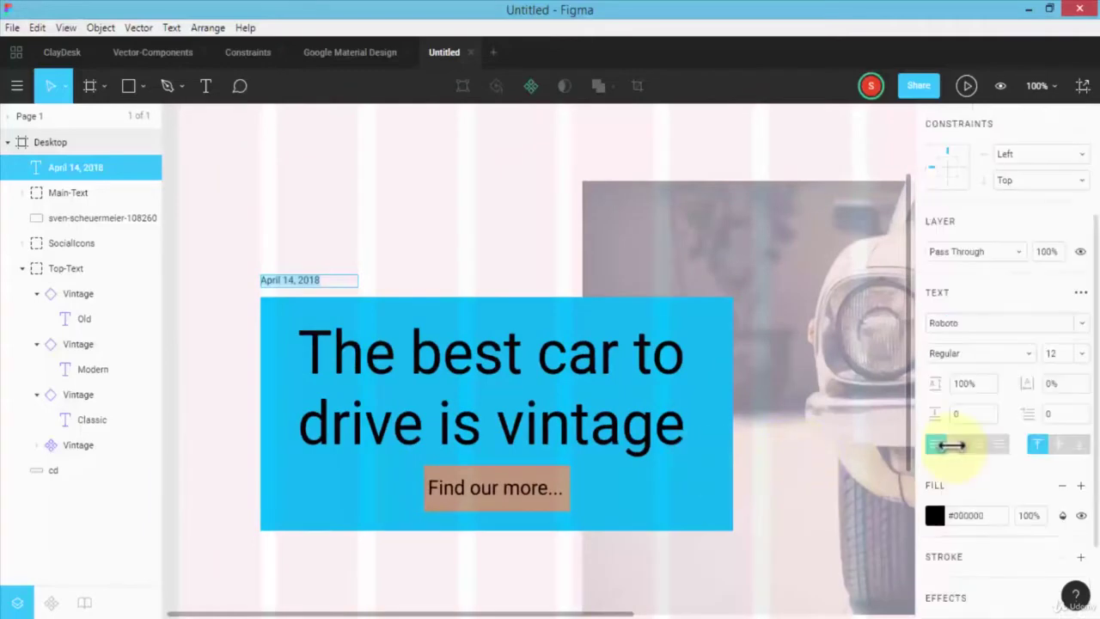
{"action": "left_click", "coordinate": [955, 444]}
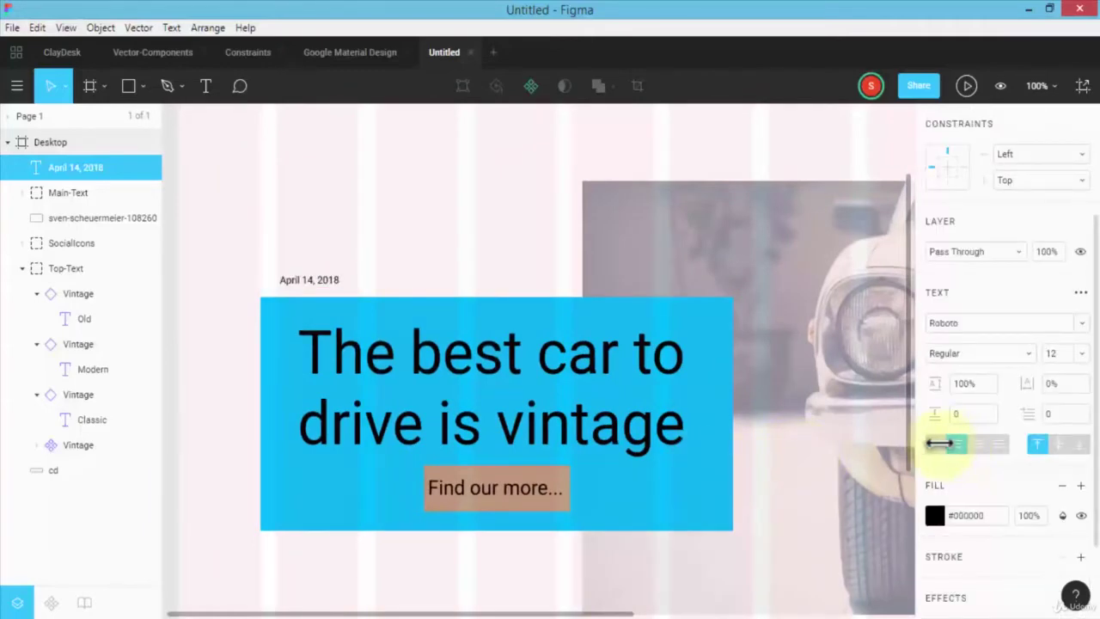
{"action": "left_click", "coordinate": [938, 444]}
{"action": "left_click", "coordinate": [1053, 445]}
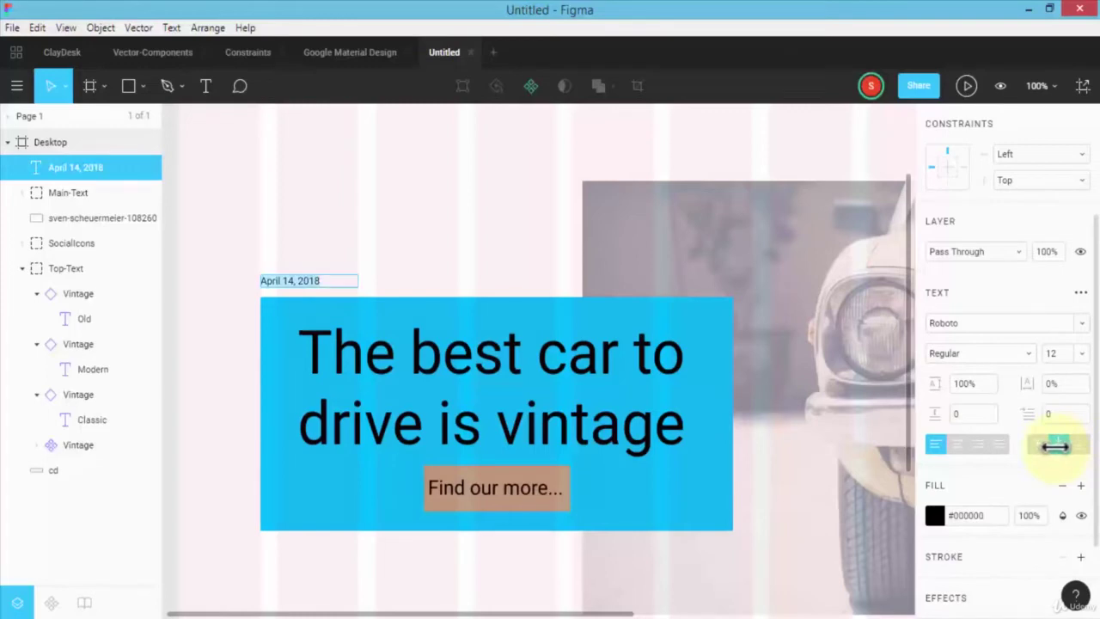
- Compare centred and left alignment on the headline, settle on left, and align it vertically to the middle of its text box
{"action": "double_click", "coordinate": [481, 351]}
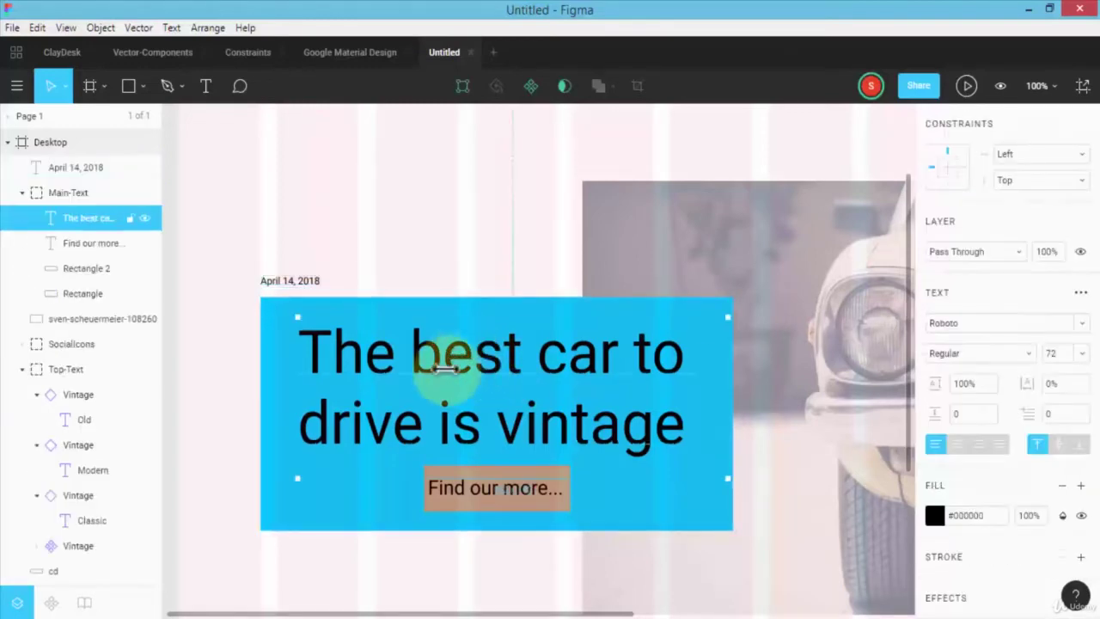
{"action": "left_click", "coordinate": [955, 443]}
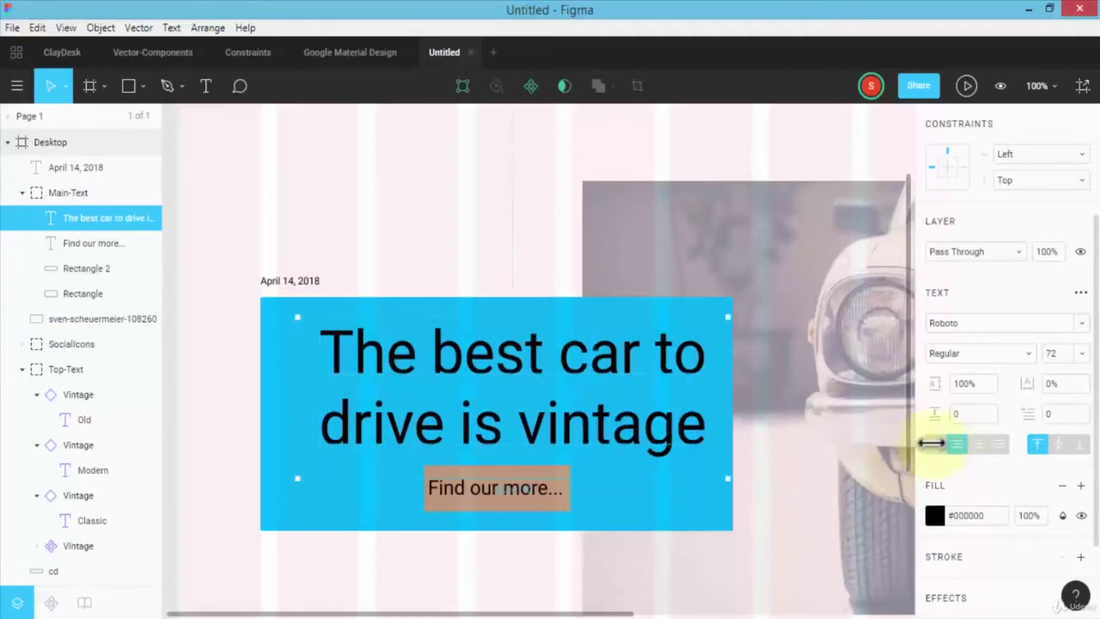
{"action": "left_click", "coordinate": [928, 443]}
{"action": "left_click_drag", "start_coordinate": [927, 442], "coordinate": [932, 442]}
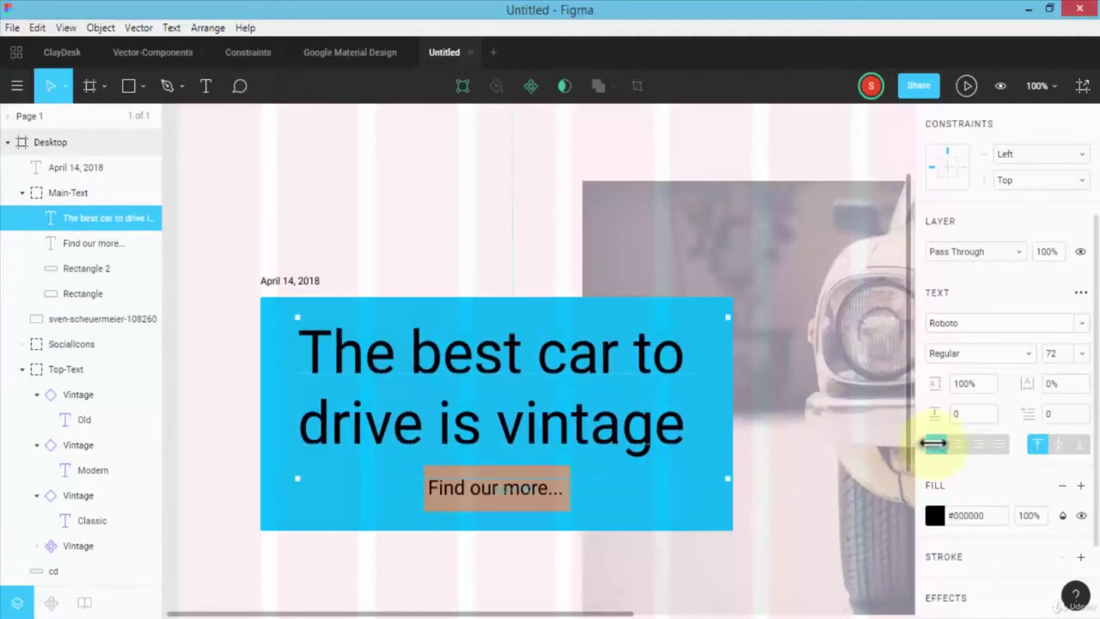
{"action": "left_click", "coordinate": [953, 442]}
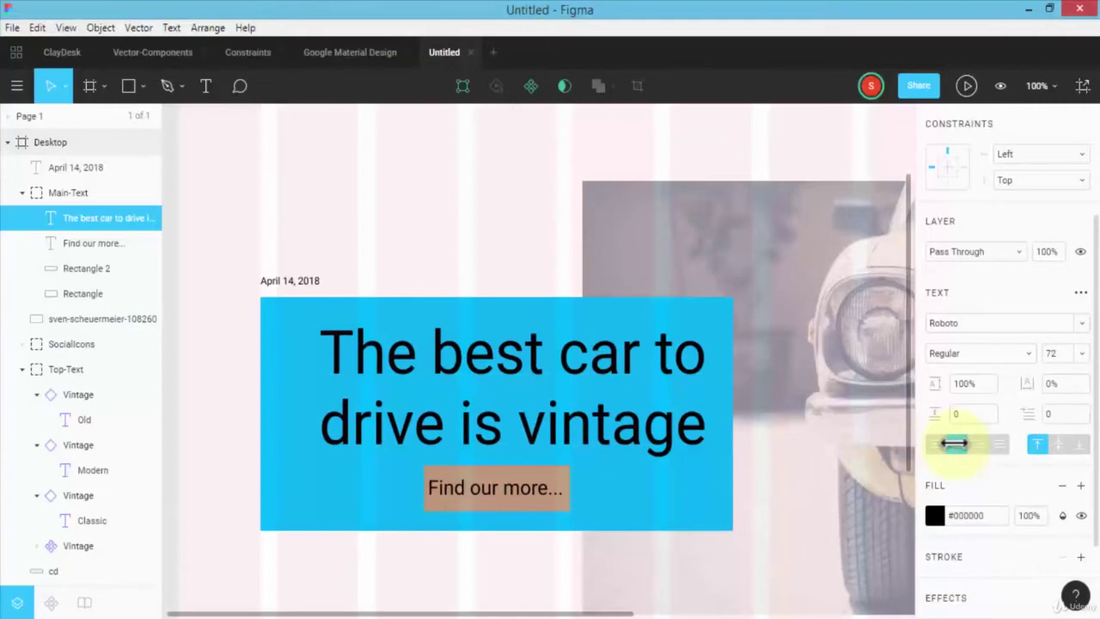
{"action": "left_click", "coordinate": [932, 443]}
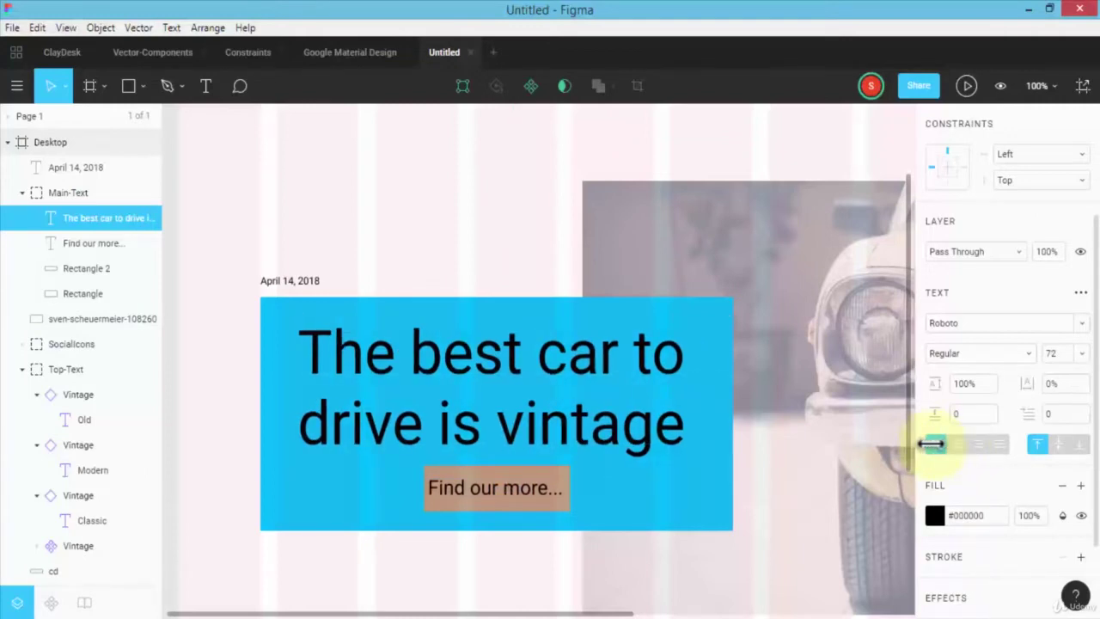
{"action": "left_click", "coordinate": [1054, 444]}
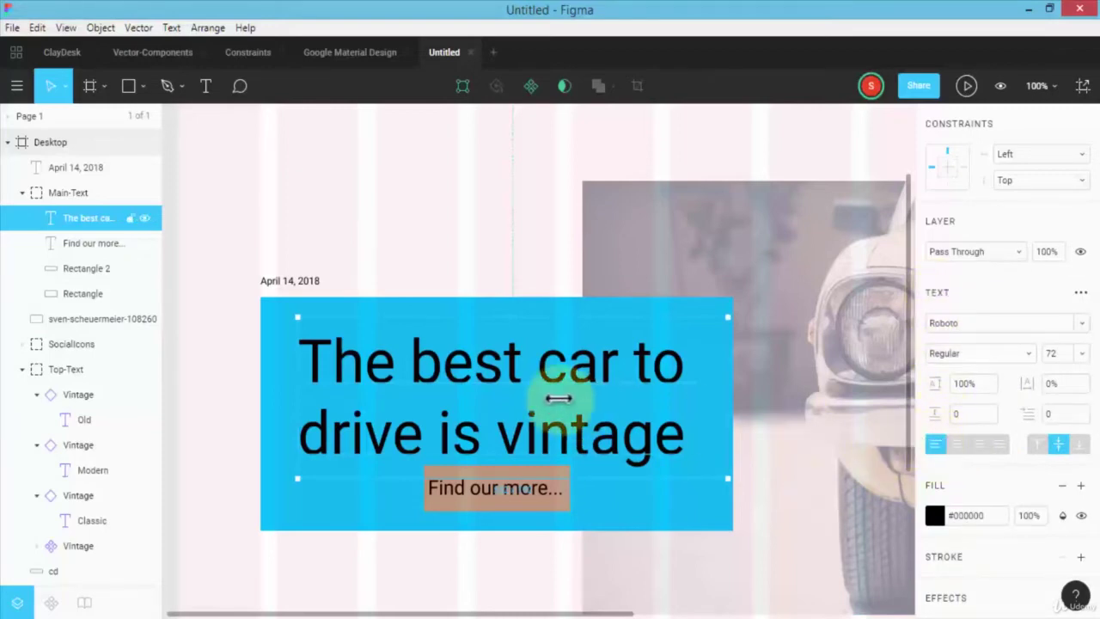
- Centre-align the "Find our more..." button label horizontally within its text box
{"action": "left_click", "coordinate": [515, 491]}
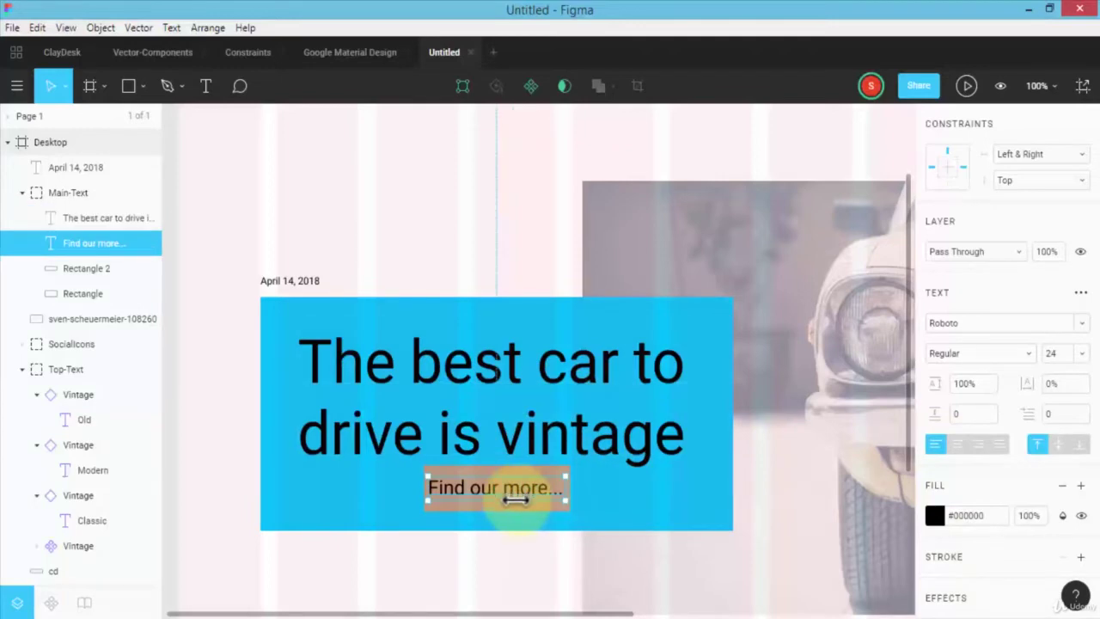
{"action": "left_click", "coordinate": [956, 444]}
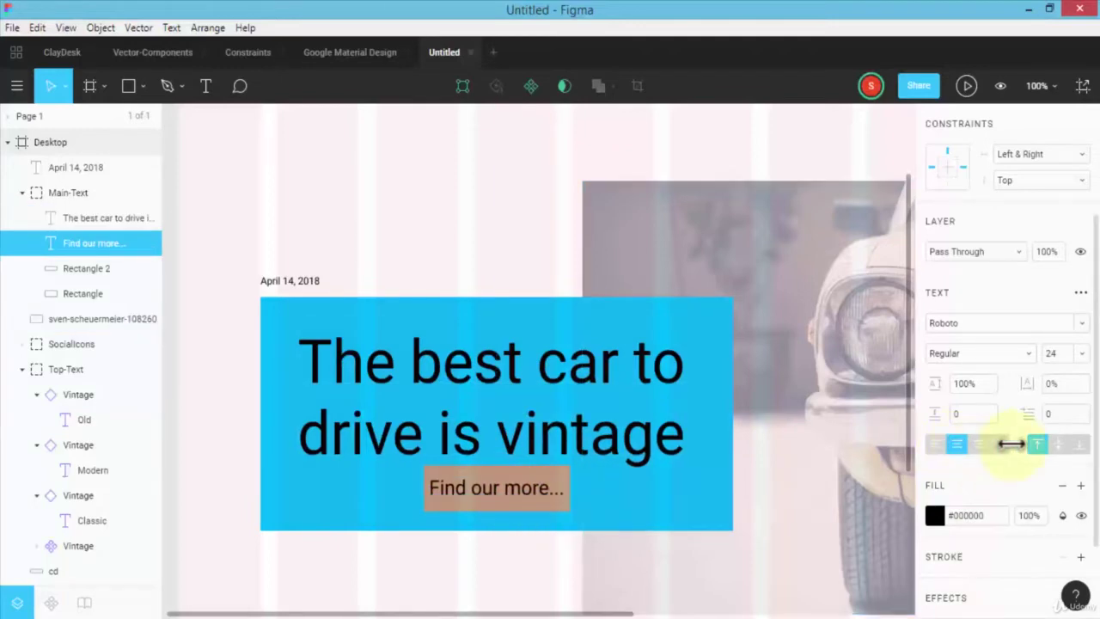
{"action": "left_click", "coordinate": [486, 505]}
{"action": "scroll", "coordinate": [233, 462], "scroll_direction": "down", "scroll_amount": 2}
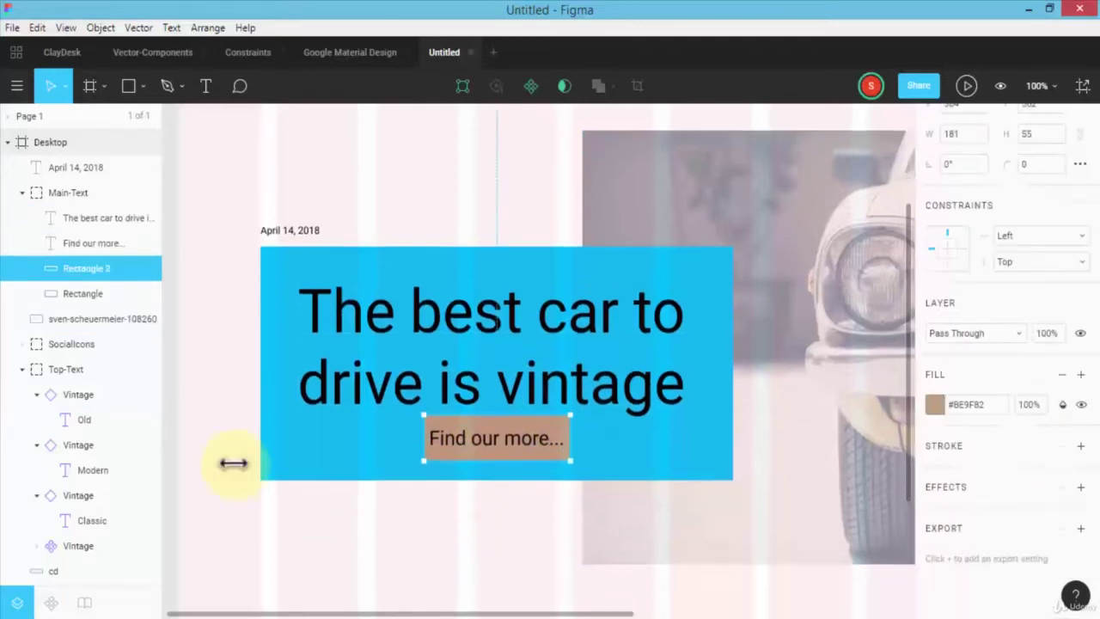
{"action": "scroll", "coordinate": [233, 461], "scroll_direction": "down", "scroll_amount": 1}
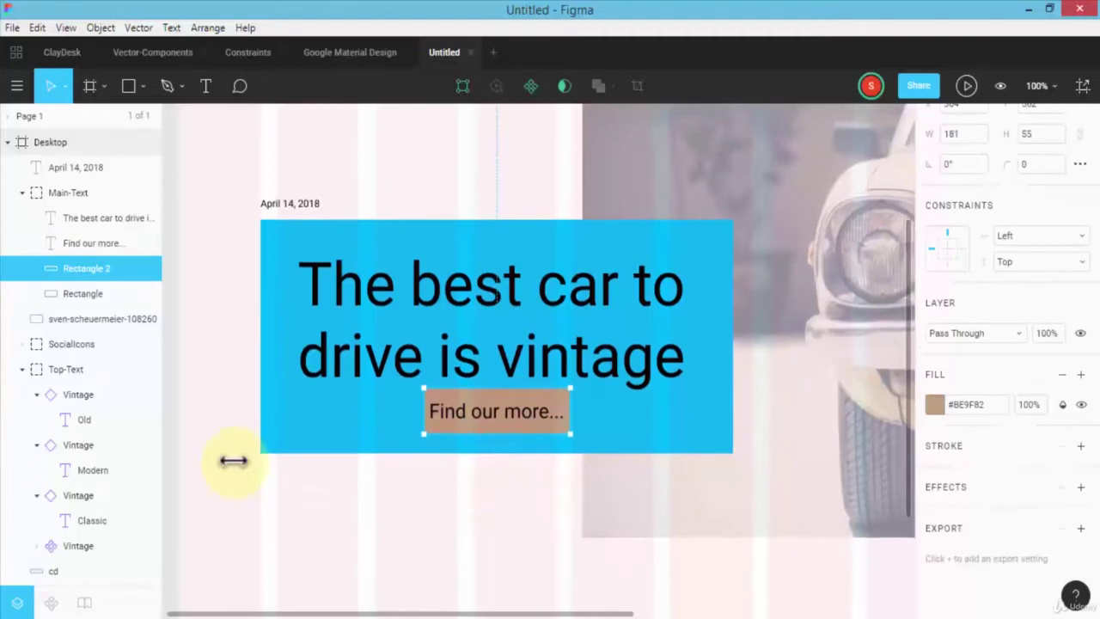
{"action": "left_click", "coordinate": [310, 468]}
- Group the date text, the Main-Text group and the vintage car image together
{"action": "key", "text": "minus"}
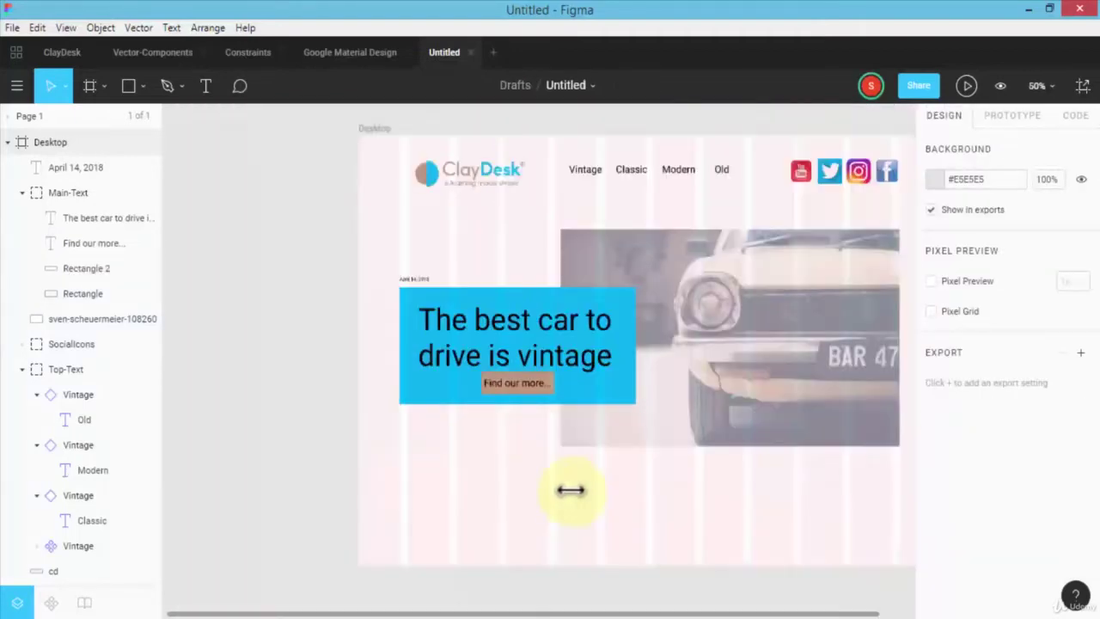
{"action": "scroll", "coordinate": [605, 573], "scroll_direction": "right", "scroll_amount": 1}
{"action": "left_click", "coordinate": [584, 421]}
{"action": "double_click", "coordinate": [435, 297]}
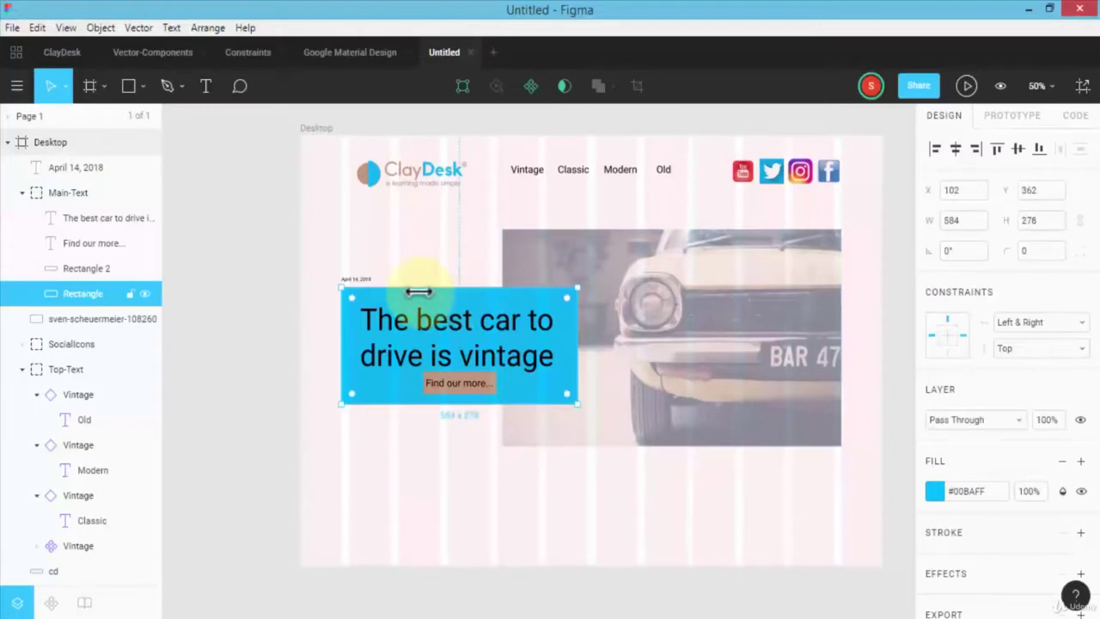
{"action": "left_click", "coordinate": [657, 323]}
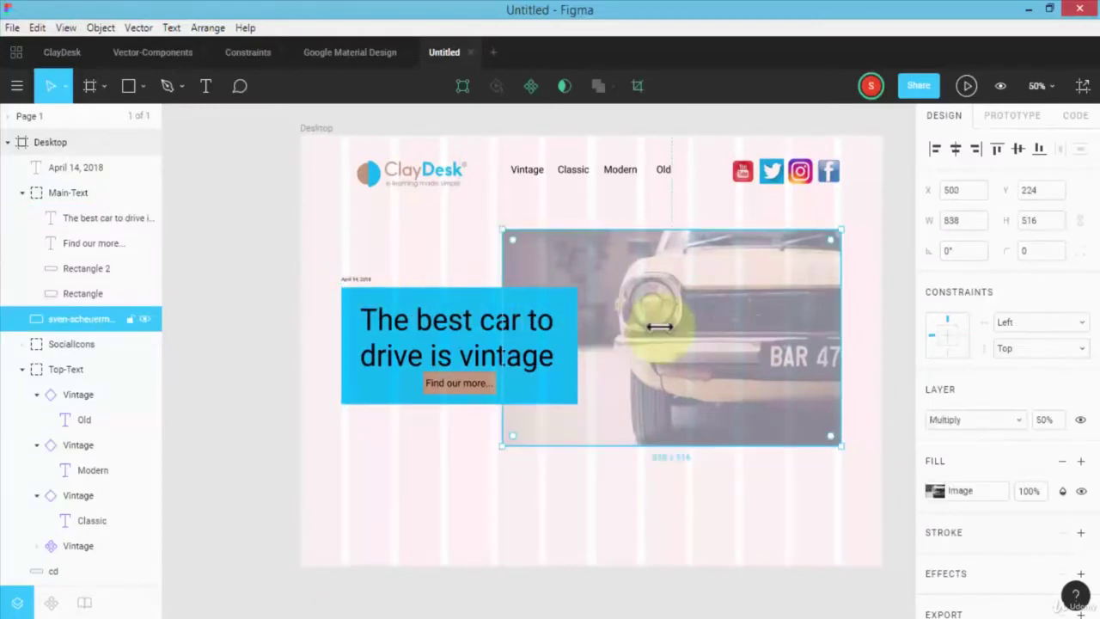
{"action": "left_click", "coordinate": [439, 291], "text": "shift"}
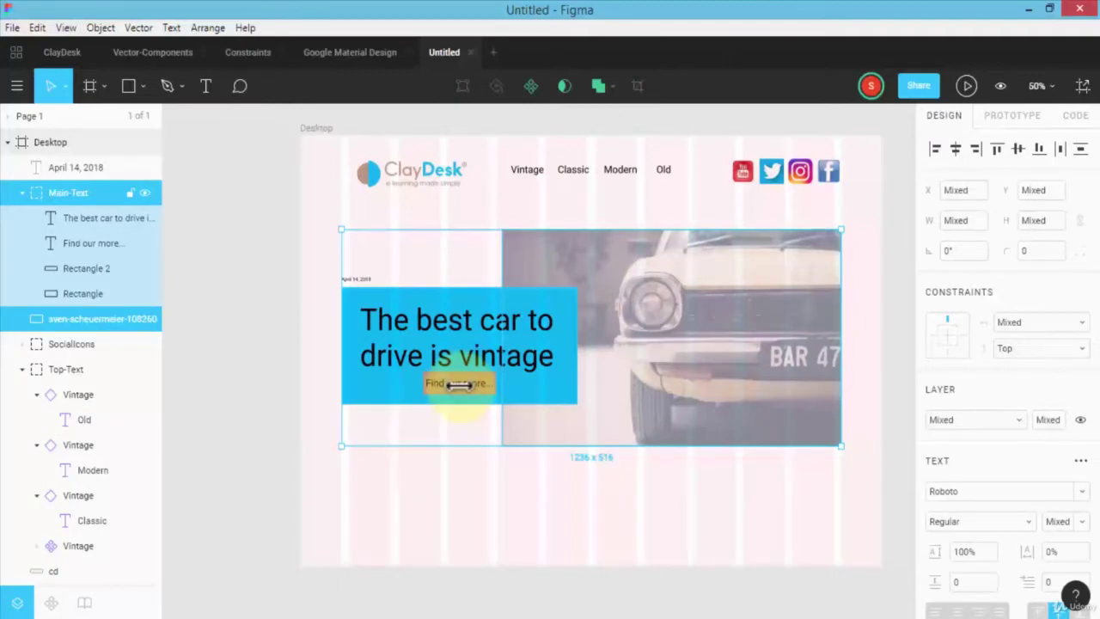
{"action": "left_click_drag", "start_coordinate": [267, 233], "coordinate": [746, 427]}
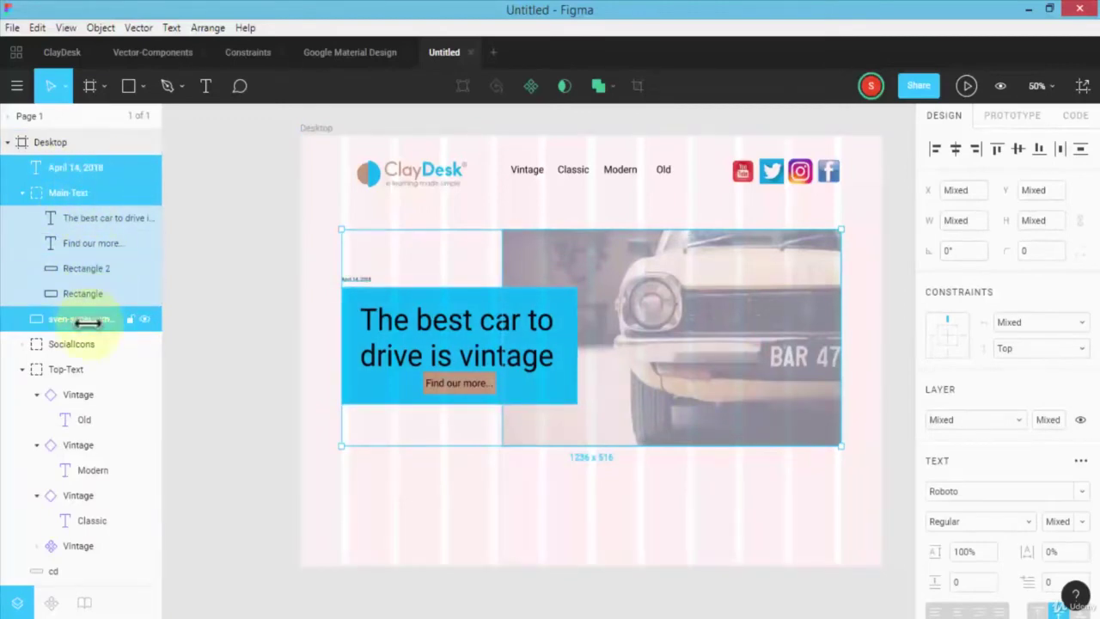
{"action": "right_click", "coordinate": [387, 260]}
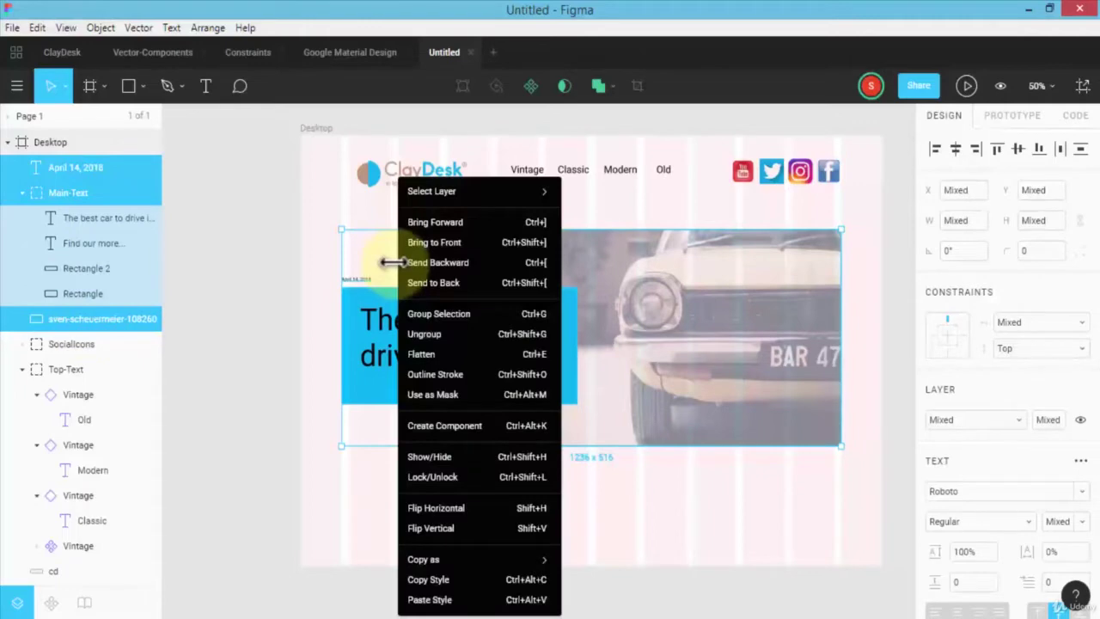
{"action": "left_click", "coordinate": [430, 316]}
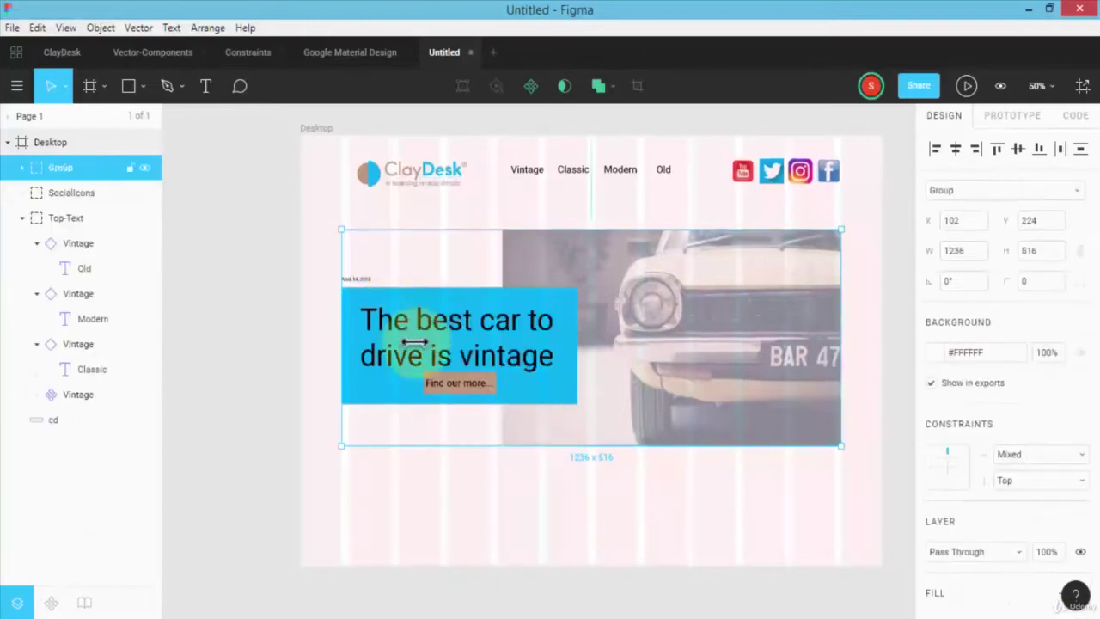
- Rename the new group containing the date, main text and car image as Banner-Group
{"action": "double_click", "coordinate": [71, 169]}
{"action": "type", "text": "Navbar"}
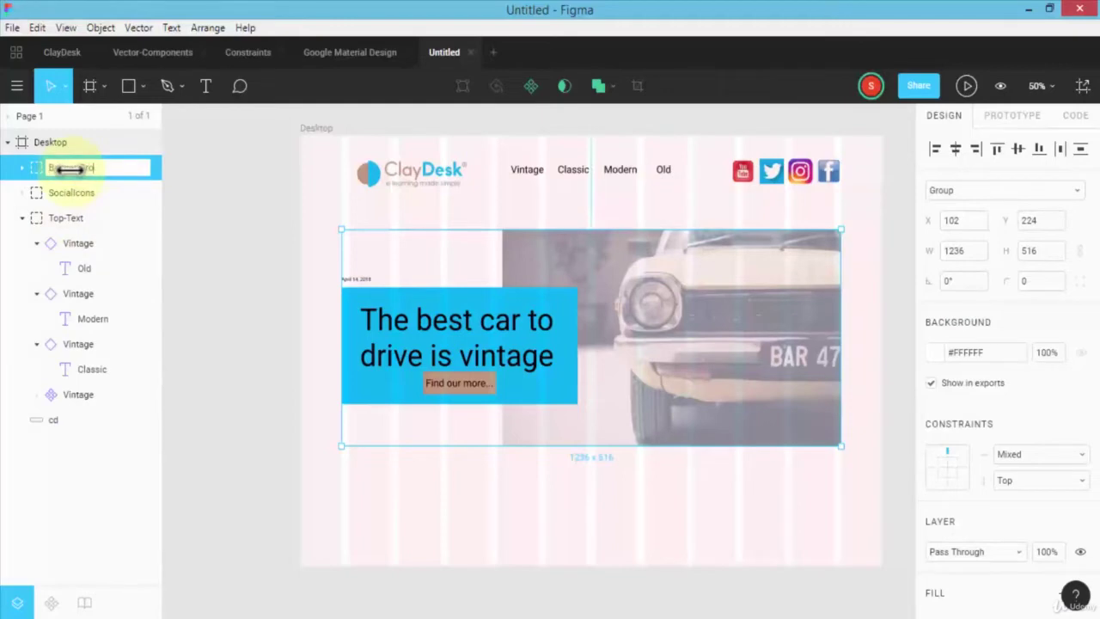
{"action": "left_click", "coordinate": [236, 258]}
- Set the horizontal constraint of the car image inside Banner-Group to Left & Right
{"action": "left_click", "coordinate": [600, 312]}
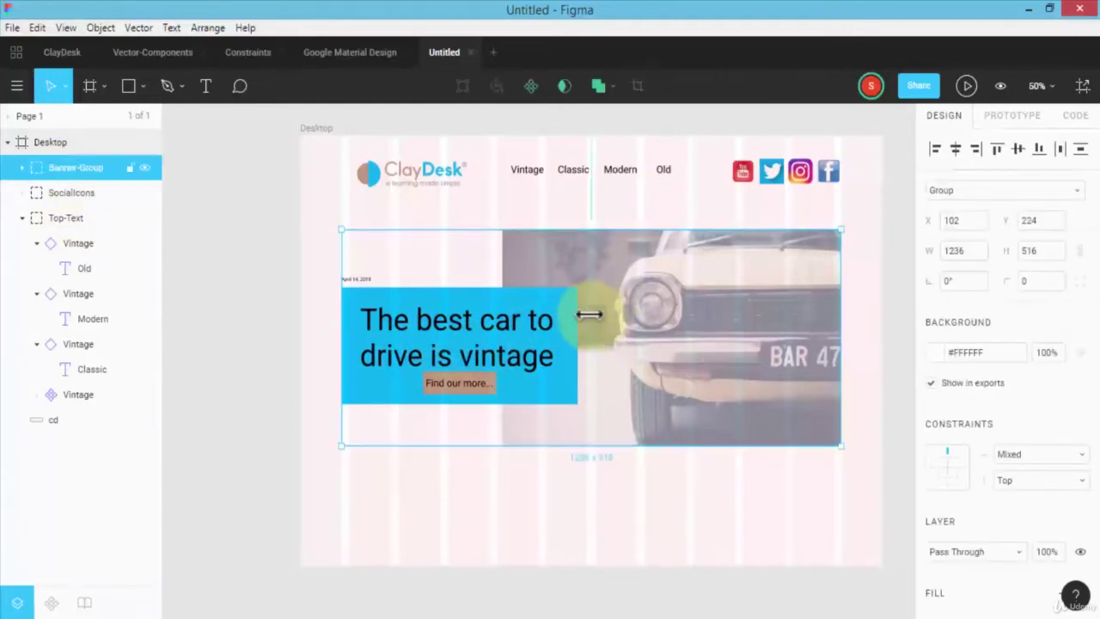
{"action": "double_click", "coordinate": [587, 315]}
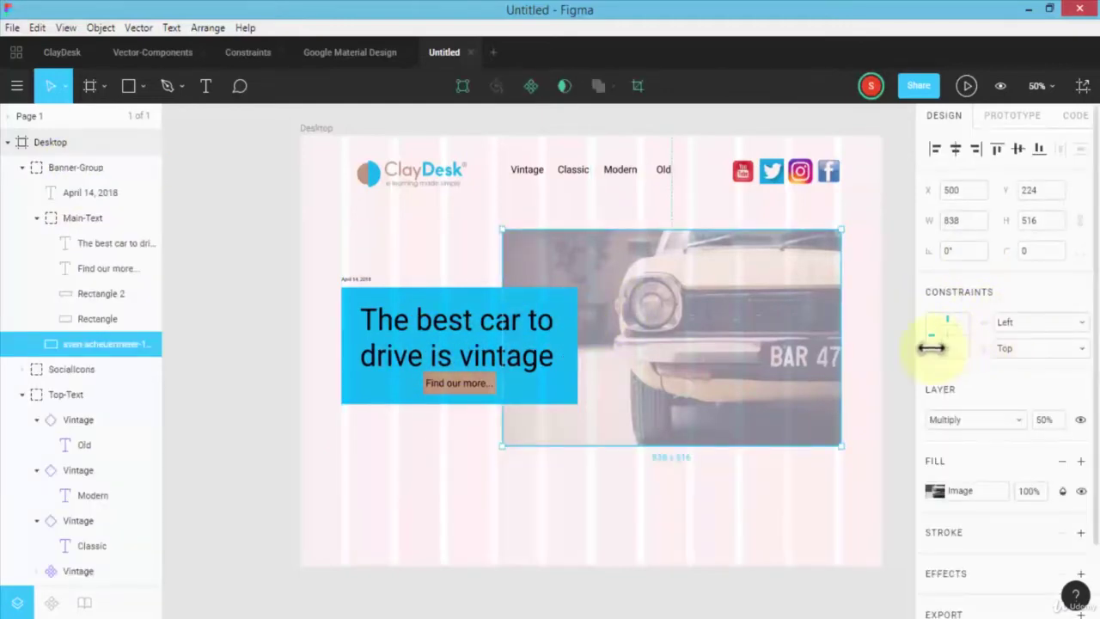
{"action": "left_click", "coordinate": [988, 322]}
{"action": "left_click", "coordinate": [1002, 360]}
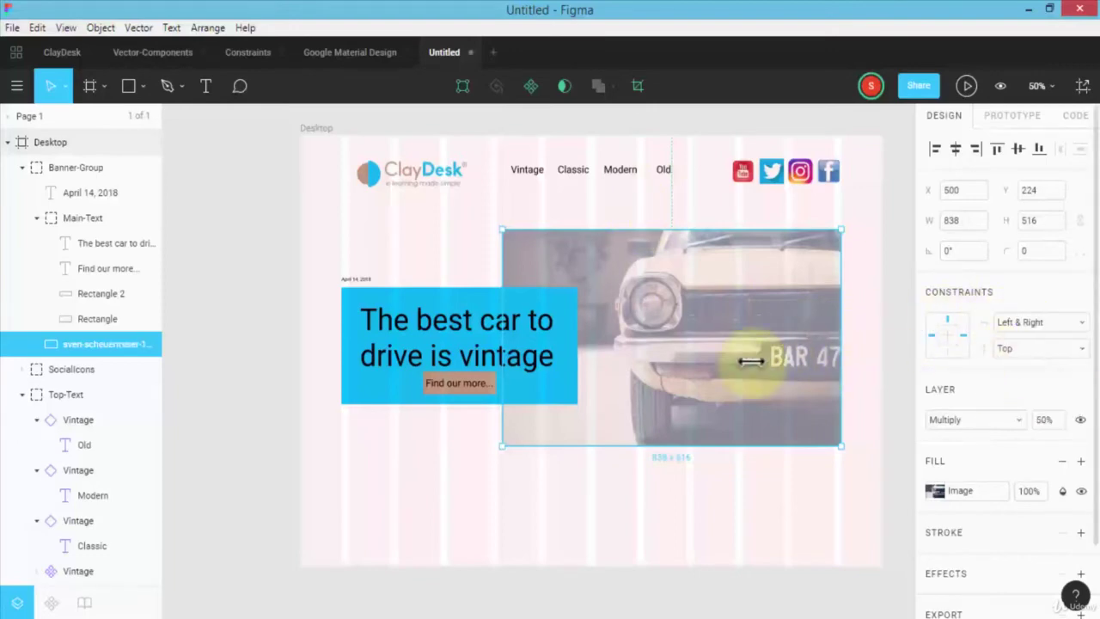
- Set the Main-Text group and the car image to Left & Right horizontal and Top & Bottom vertical constraints
{"action": "left_click", "coordinate": [748, 328], "text": "shift"}
{"action": "left_click", "coordinate": [1013, 321]}
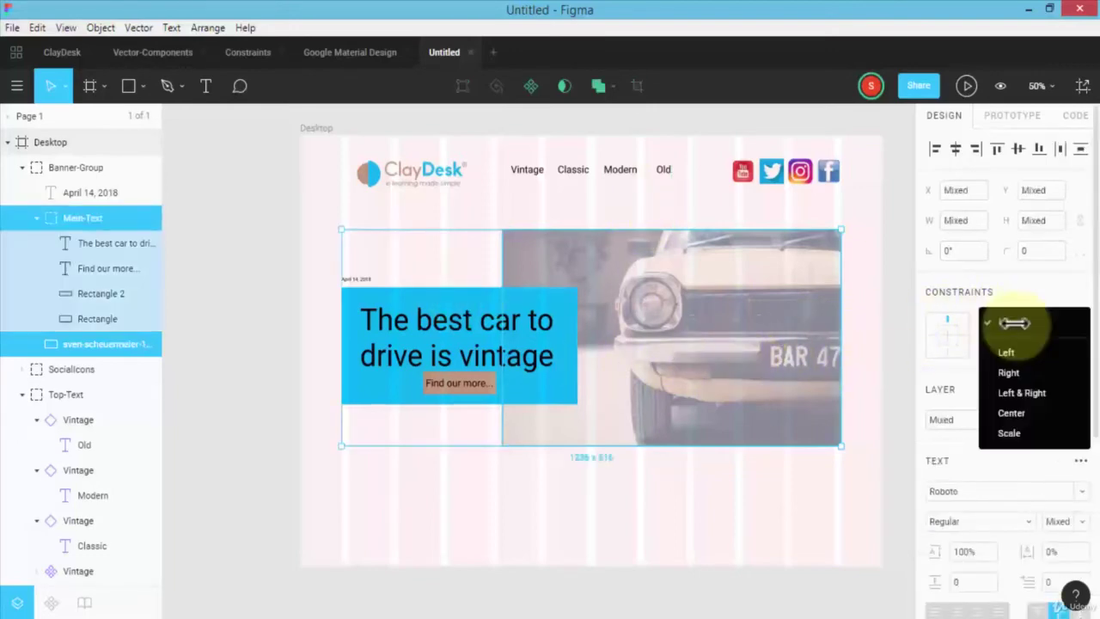
{"action": "left_click", "coordinate": [1016, 392]}
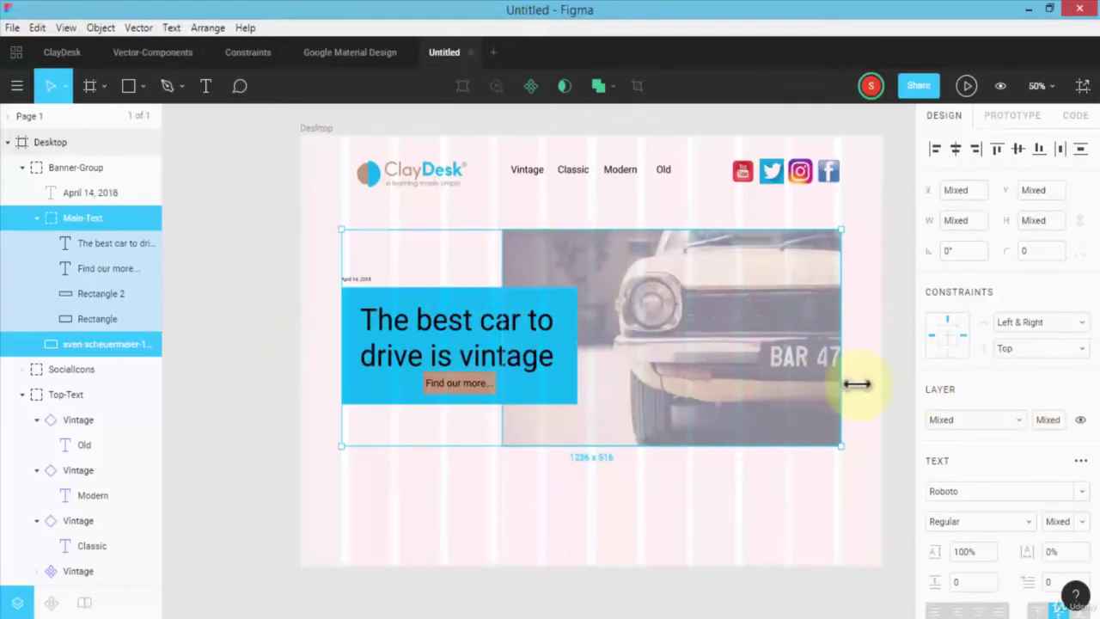
{"action": "left_click", "coordinate": [999, 349]}
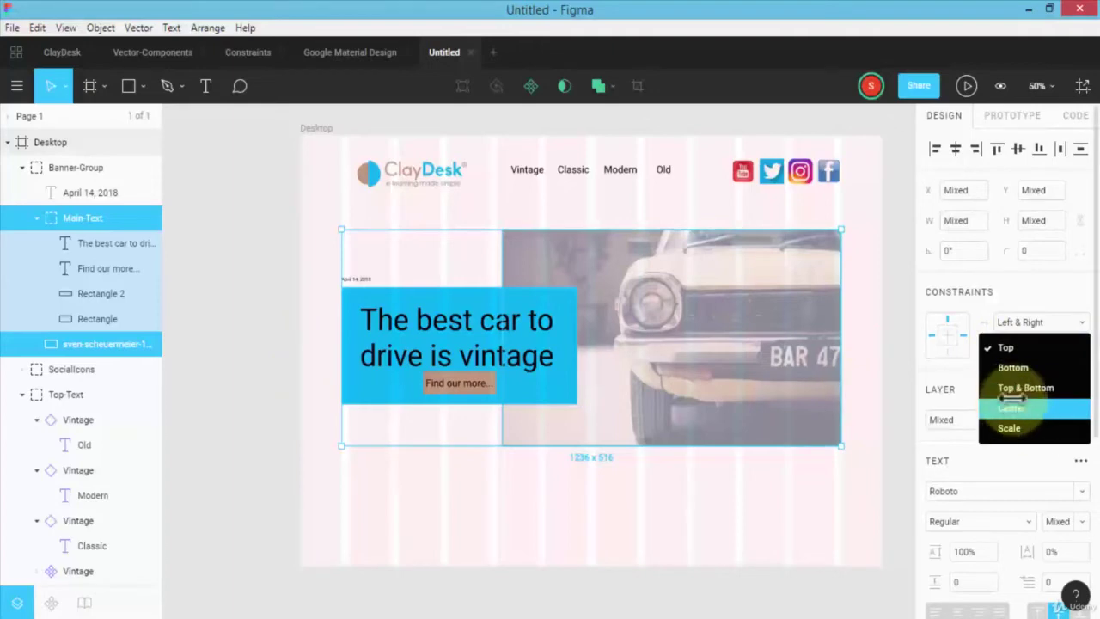
{"action": "left_click", "coordinate": [1007, 388]}
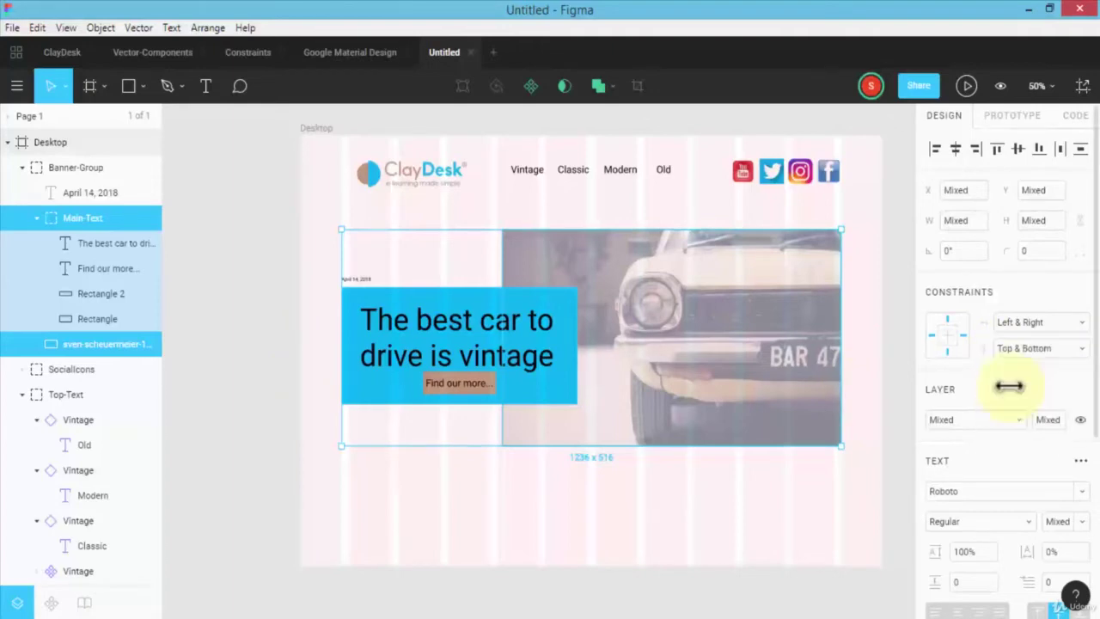
{"action": "left_click", "coordinate": [202, 300]}
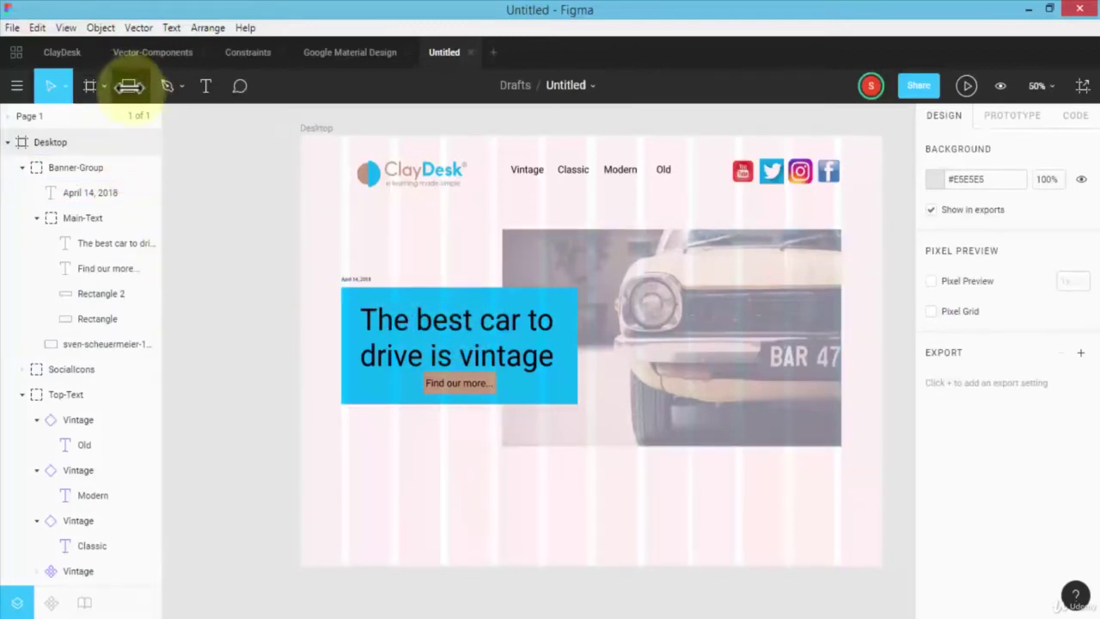
- Draw a rectangle below the blue headline block on the Desktop frame and size it to about 205 × 186
{"action": "left_click", "coordinate": [128, 86]}
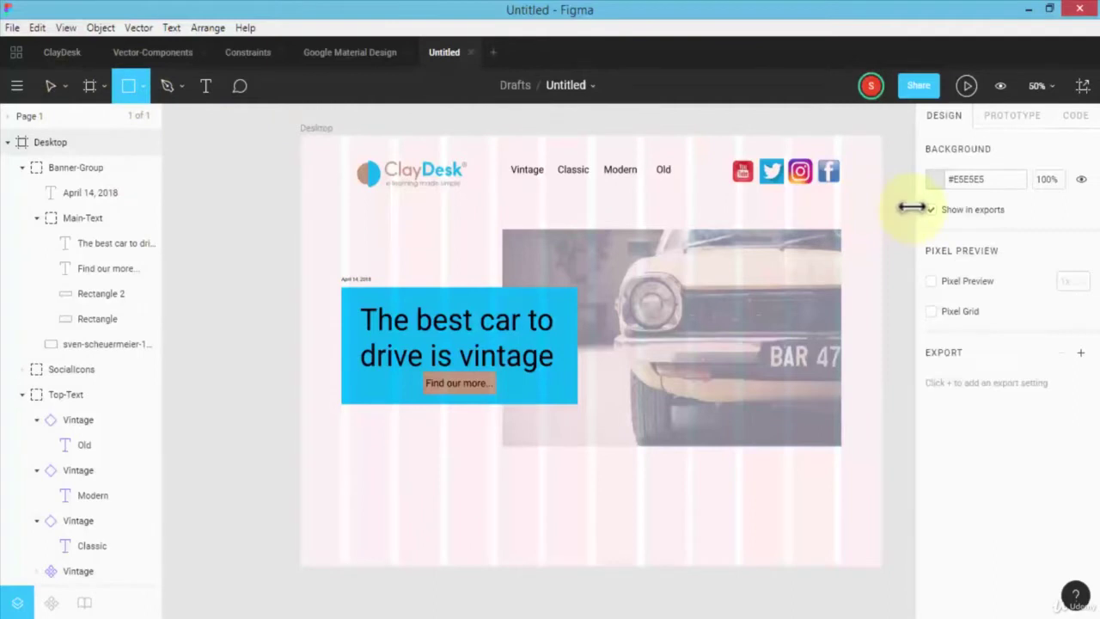
{"action": "left_click_drag", "start_coordinate": [357, 467], "coordinate": [507, 546]}
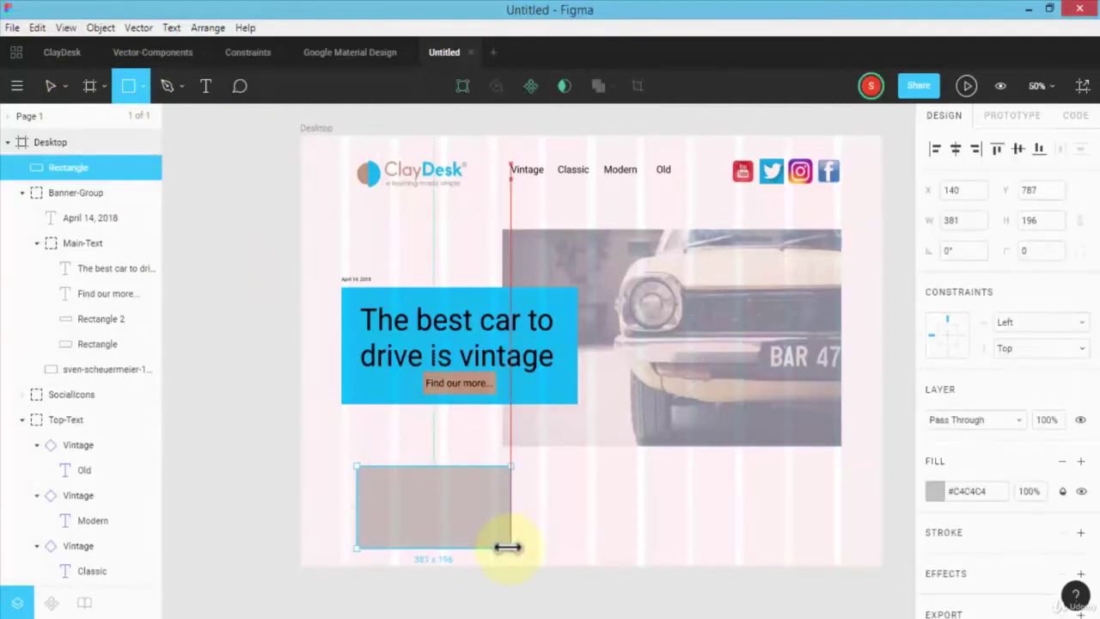
{"action": "key", "text": "ctrl+plus"}
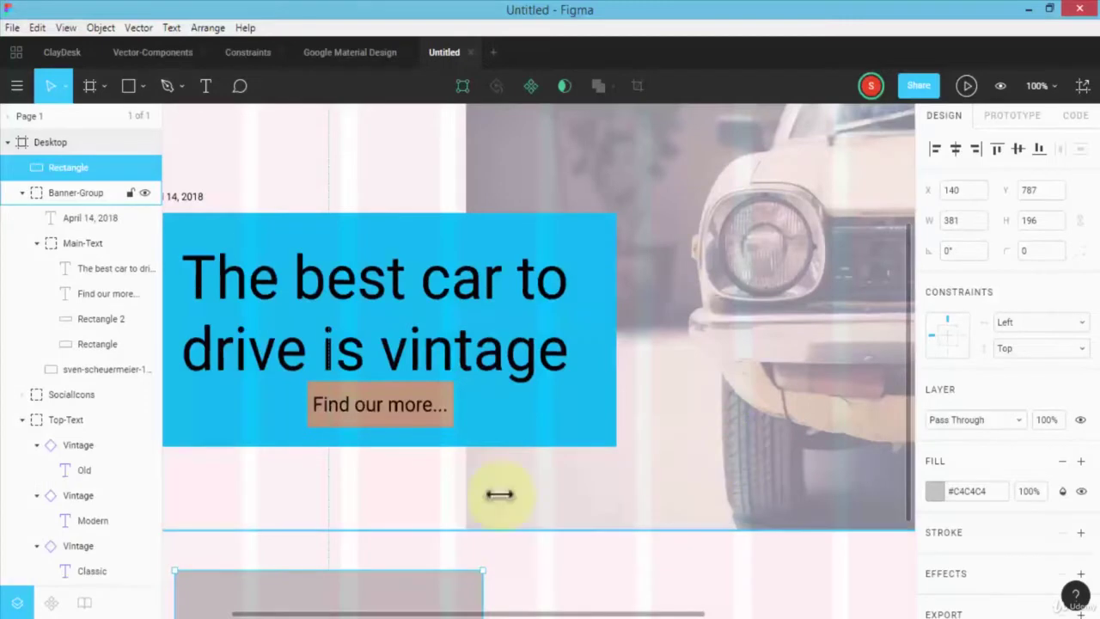
{"action": "scroll", "coordinate": [261, 508], "scroll_direction": "down", "scroll_amount": 3}
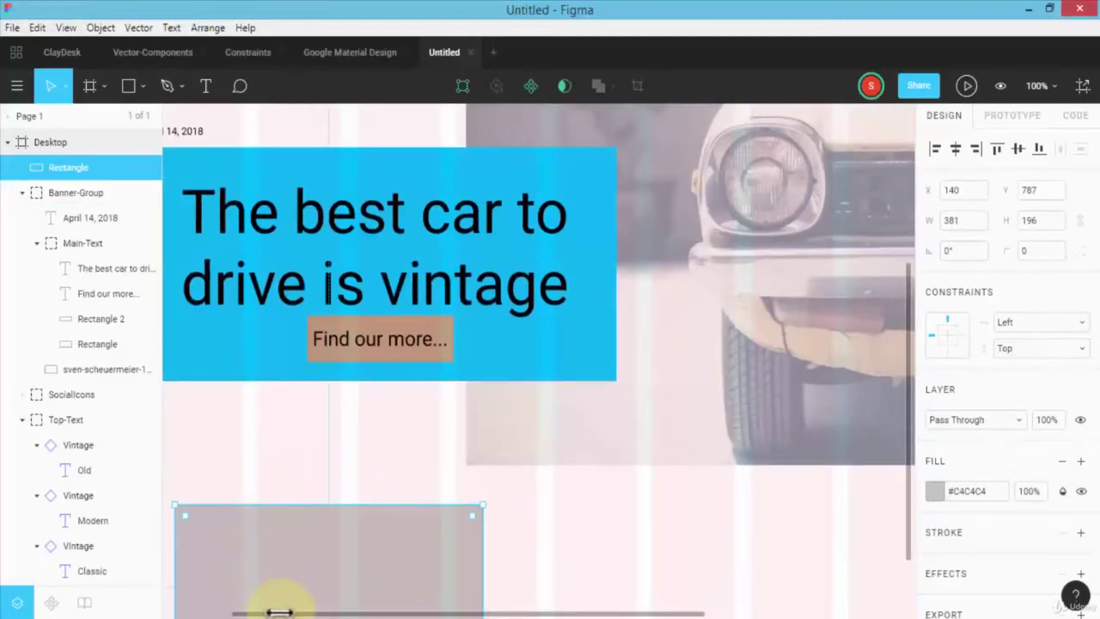
{"action": "left_click_drag", "start_coordinate": [278, 613], "coordinate": [215, 610]}
{"action": "scroll", "coordinate": [291, 487], "scroll_direction": "down", "scroll_amount": 3}
{"action": "scroll", "coordinate": [291, 487], "scroll_direction": "down", "scroll_amount": 1}
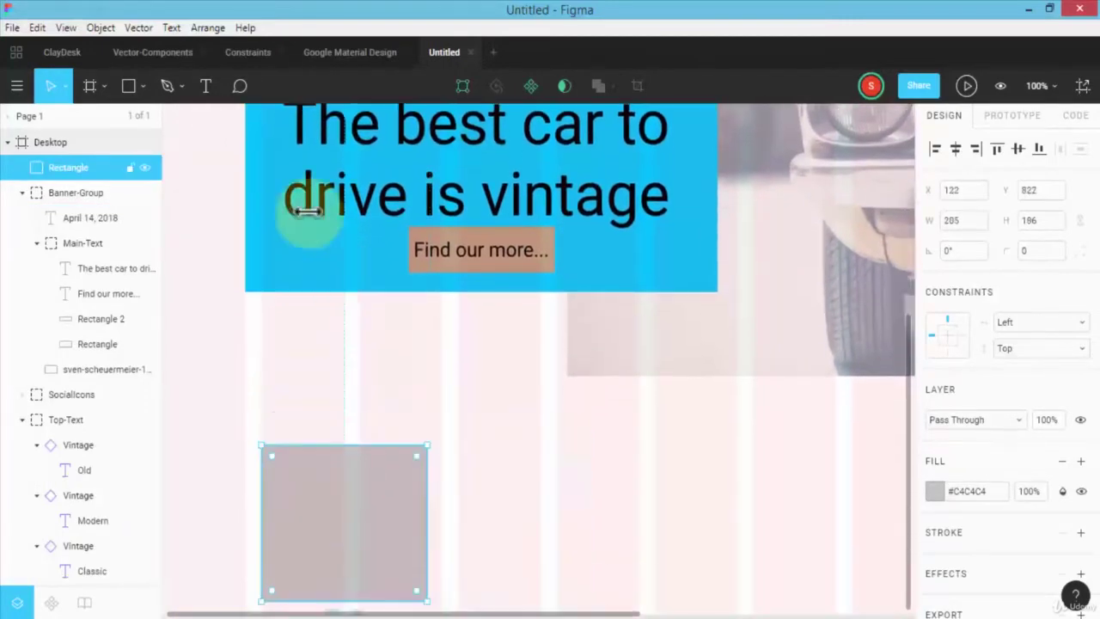
- Fill the new rectangle with the orange car photo from the Cars folder
{"action": "left_click", "coordinate": [142, 84]}
{"action": "left_click", "coordinate": [140, 242]}
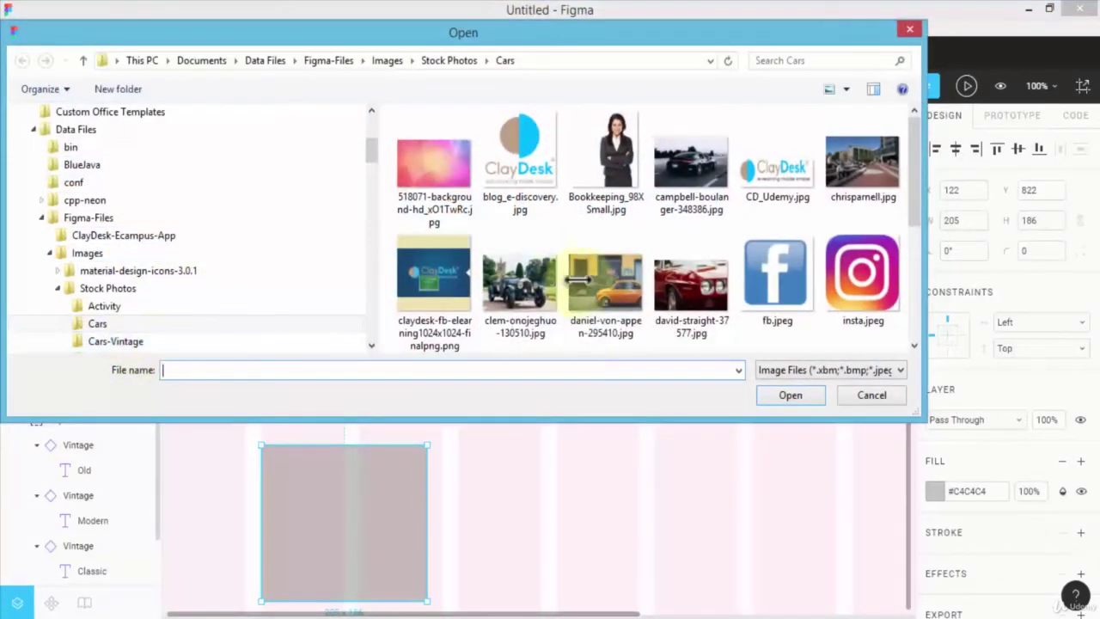
{"action": "double_click", "coordinate": [605, 283]}
{"action": "left_click", "coordinate": [359, 515]}
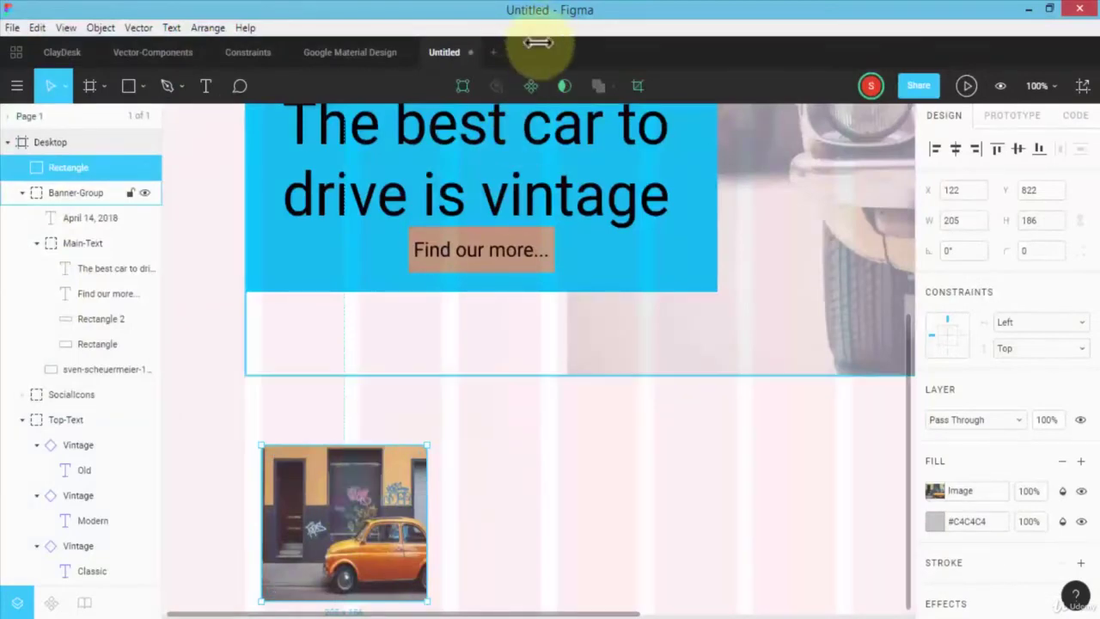
- Turn the orange car thumbnail into a component and add four copies beside it in a horizontal row
{"action": "left_click", "coordinate": [530, 85]}
{"action": "left_click_drag", "start_coordinate": [364, 526], "coordinate": [546, 526]}
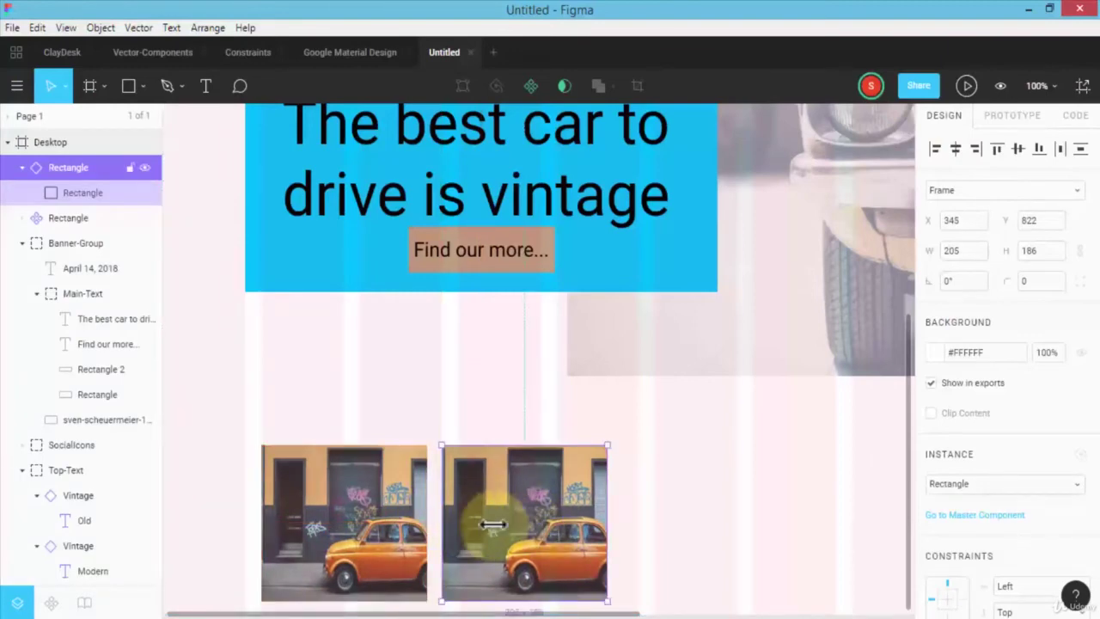
{"action": "left_click_drag", "start_coordinate": [490, 515], "coordinate": [684, 516]}
{"action": "key", "text": "ctrl+d"}
{"action": "key", "text": "ctrl+d"}
{"action": "key", "text": "minus"}
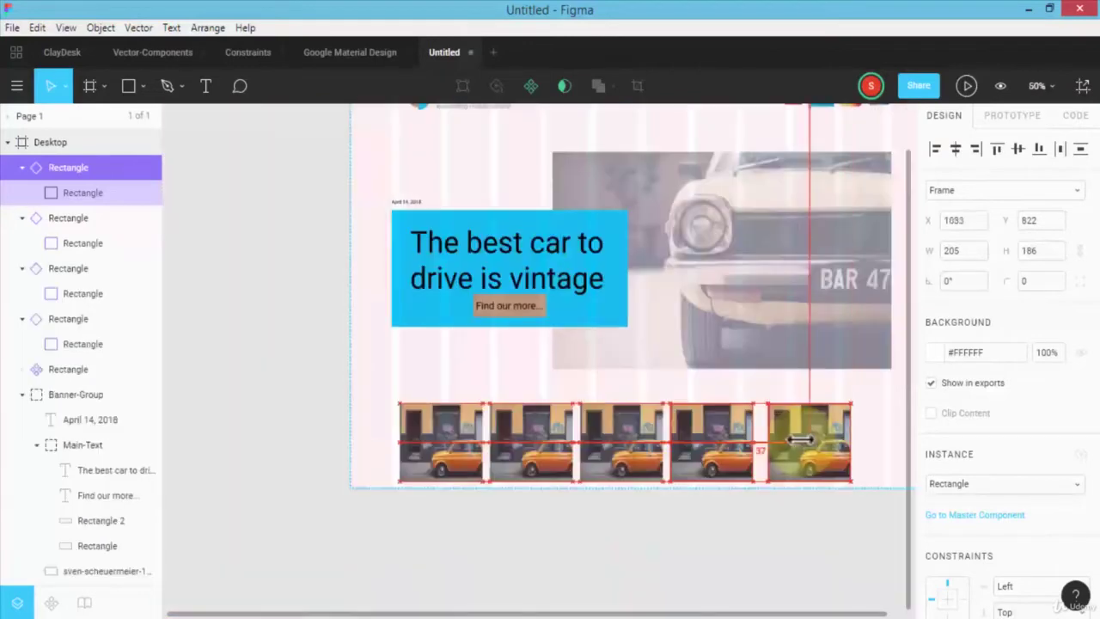
- Reposition the car thumbnails along the row so the five are spread out with equal gaps under the banner
{"action": "left_click_drag", "start_coordinate": [807, 609], "coordinate": [902, 604]}
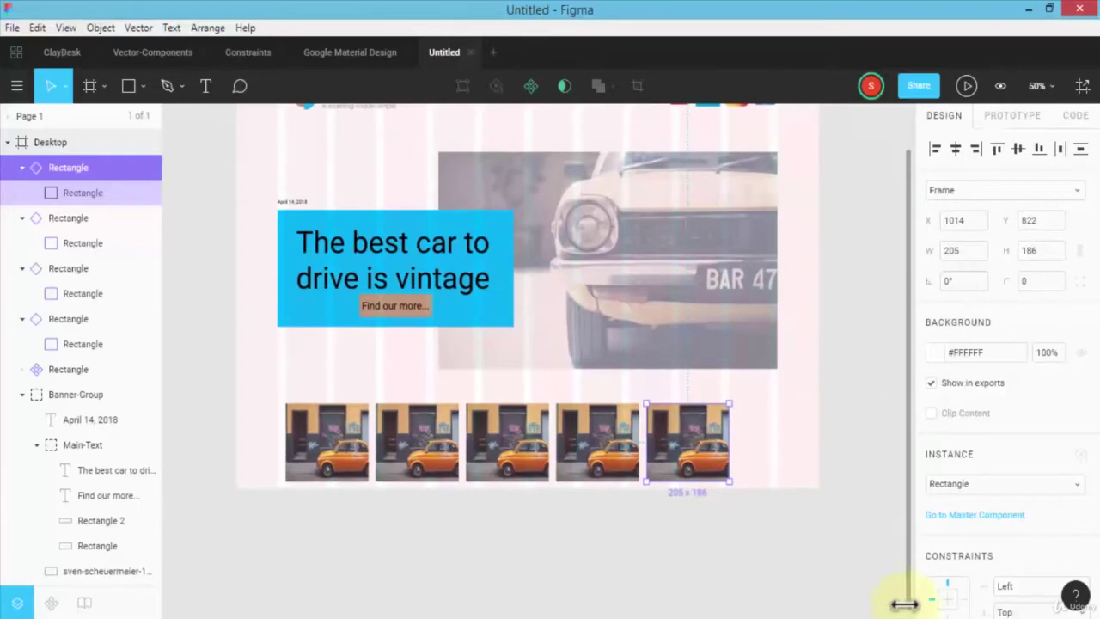
{"action": "left_click_drag", "start_coordinate": [695, 424], "coordinate": [746, 424]}
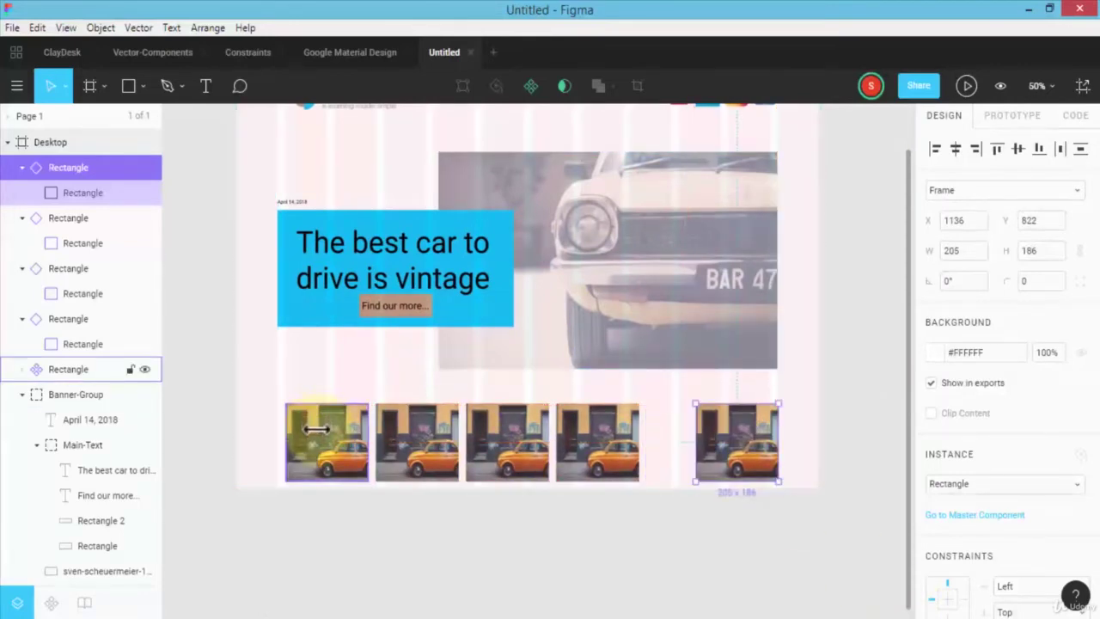
{"action": "left_click", "coordinate": [314, 430]}
{"action": "left_click_drag", "start_coordinate": [311, 429], "coordinate": [303, 430]}
{"action": "left_click_drag", "start_coordinate": [591, 433], "coordinate": [700, 428]}
- Group the five car thumbnails and rename the group as Small-Cars
{"action": "left_click_drag", "start_coordinate": [201, 396], "coordinate": [766, 446]}
{"action": "right_click", "coordinate": [491, 410]}
{"action": "left_click", "coordinate": [549, 316]}
{"action": "double_click", "coordinate": [56, 166]}
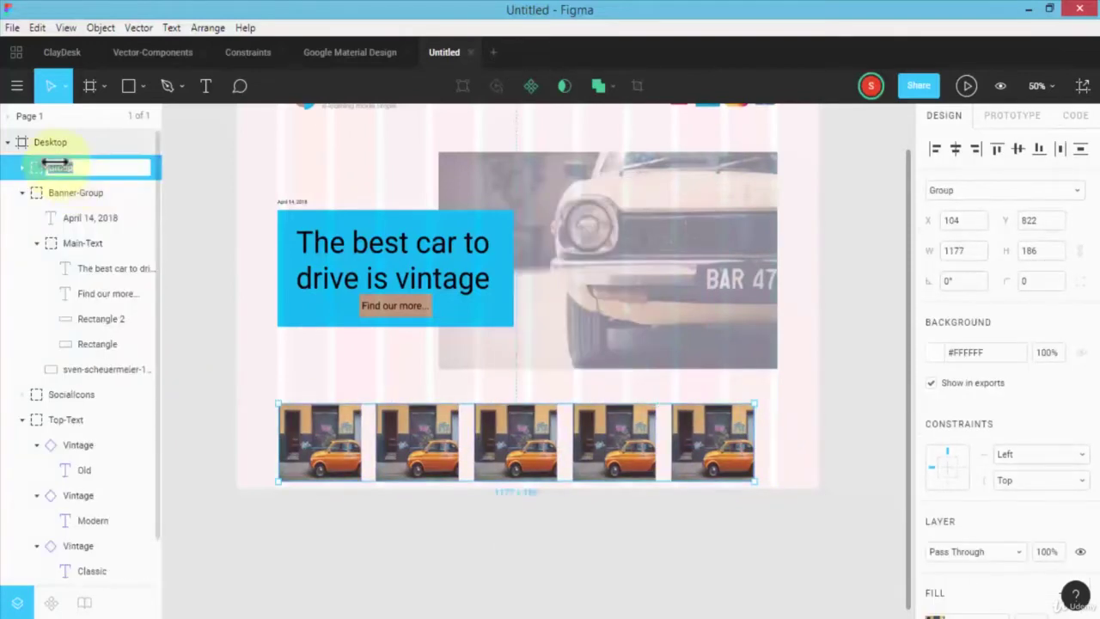
{"action": "type", "text": "Small-Car"}
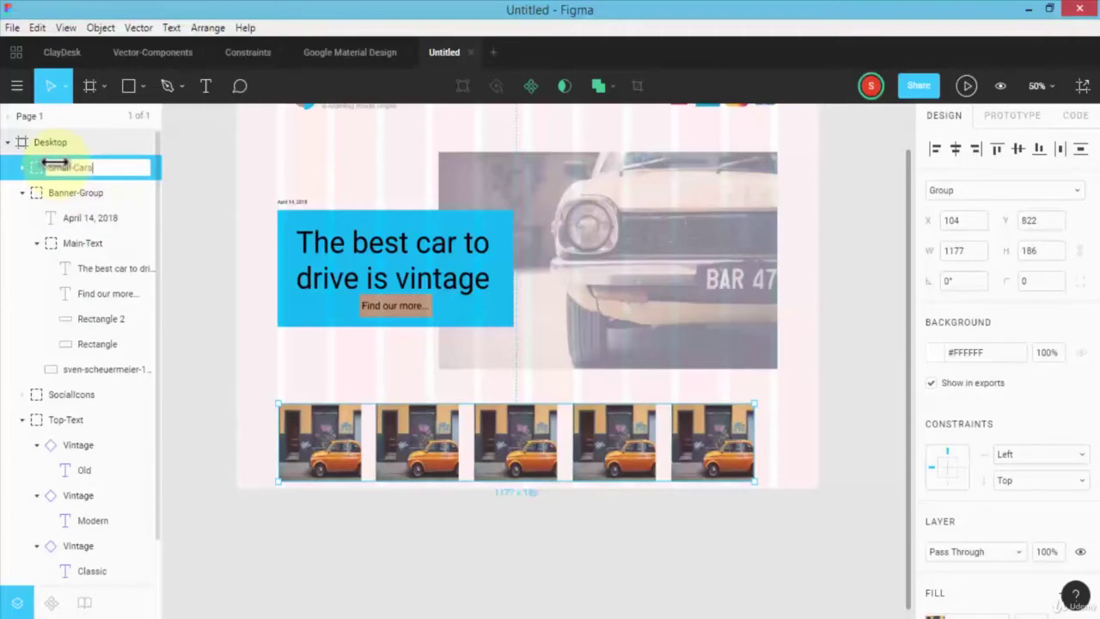
{"action": "type", "text": "s"}
{"action": "key", "text": "Return"}
- Align and enlarge Small-Cars to span the banner's width with thumbnails about 215 × 201, and slightly reduce the Banner-Group's height
{"action": "left_click_drag", "start_coordinate": [422, 446], "coordinate": [434, 447]}
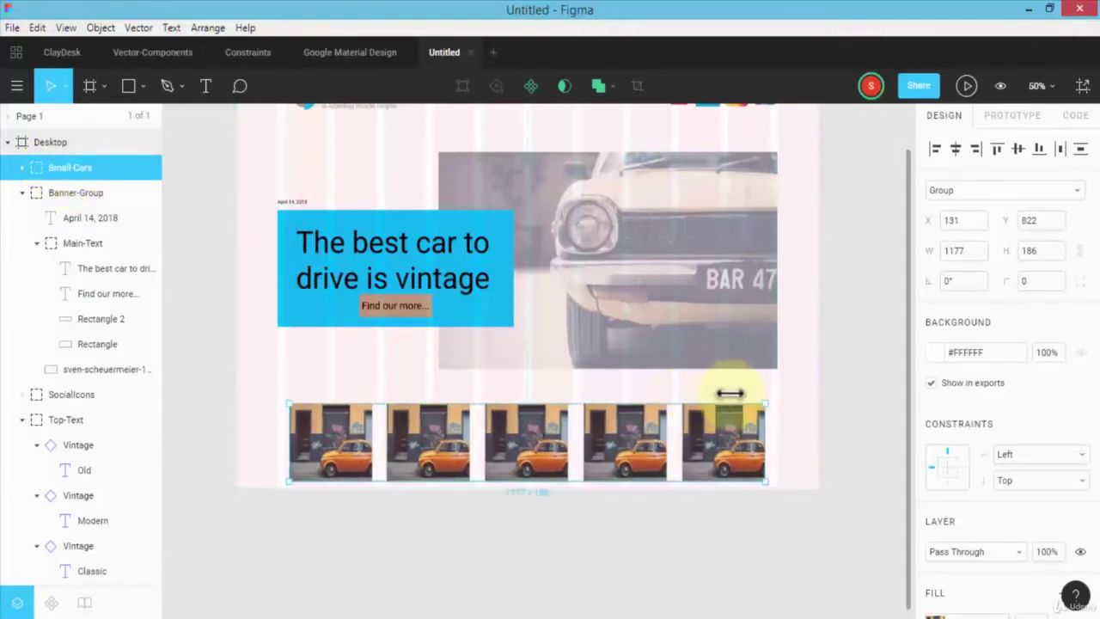
{"action": "left_click_drag", "start_coordinate": [767, 400], "coordinate": [767, 392]}
{"action": "left_click_drag", "start_coordinate": [636, 434], "coordinate": [616, 430]}
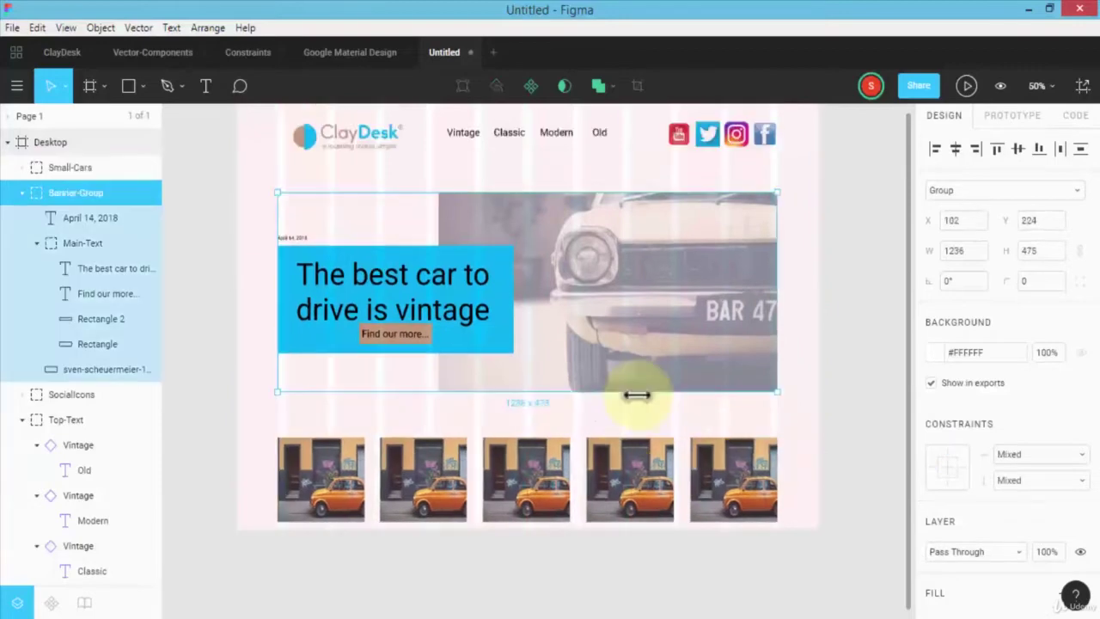
{"action": "mouse_move", "coordinate": [637, 395]}
{"action": "left_mouse_down"}
{"action": "mouse_move", "coordinate": [638, 405]}
{"action": "mouse_move", "coordinate": [639, 394]}
{"action": "left_mouse_up"}
{"action": "left_click", "coordinate": [404, 421]}
{"action": "scroll", "coordinate": [190, 305], "scroll_direction": "up", "scroll_amount": 1}
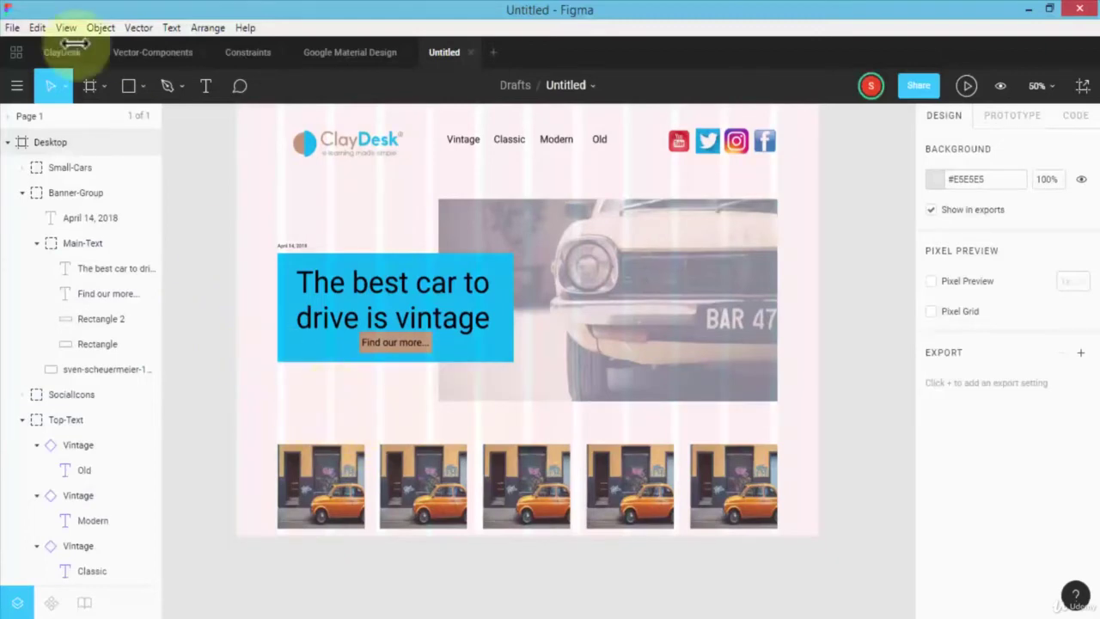
- Add the text heading "Featured Cars..." above the row of thumbnails, aligned with the row's left edge
{"action": "left_click", "coordinate": [205, 85]}
{"action": "left_click", "coordinate": [278, 416]}
{"action": "type", "text": "Featured Cars"}
{"action": "key", "text": "Escape"}
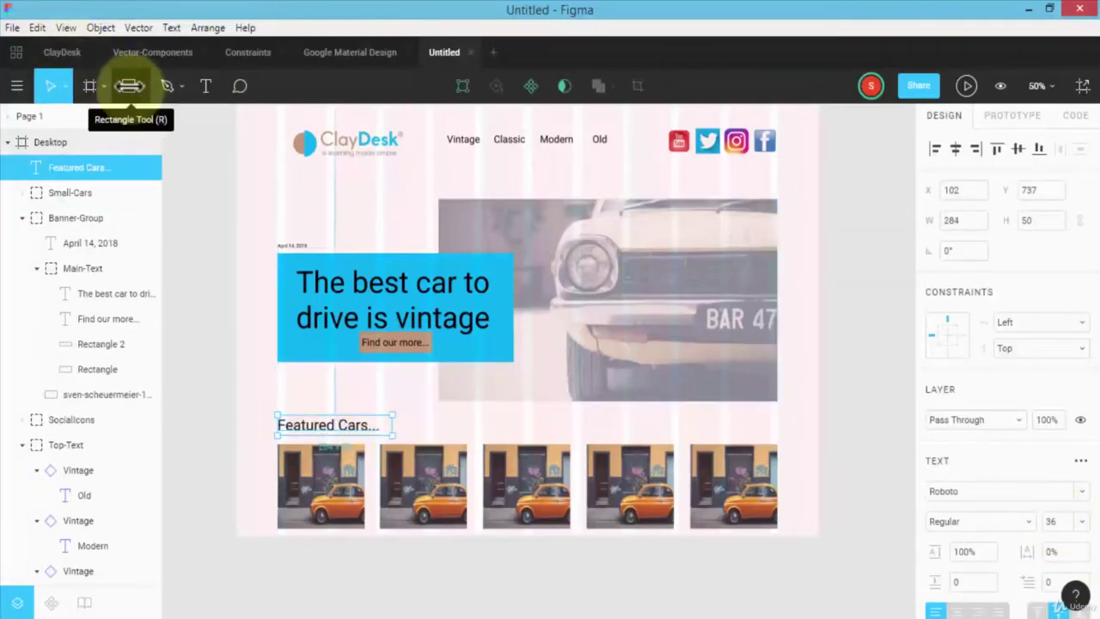
- Try moving the Main-Text group lower in the banner, and undo the move
{"action": "left_click_drag", "start_coordinate": [308, 342], "coordinate": [305, 394]}
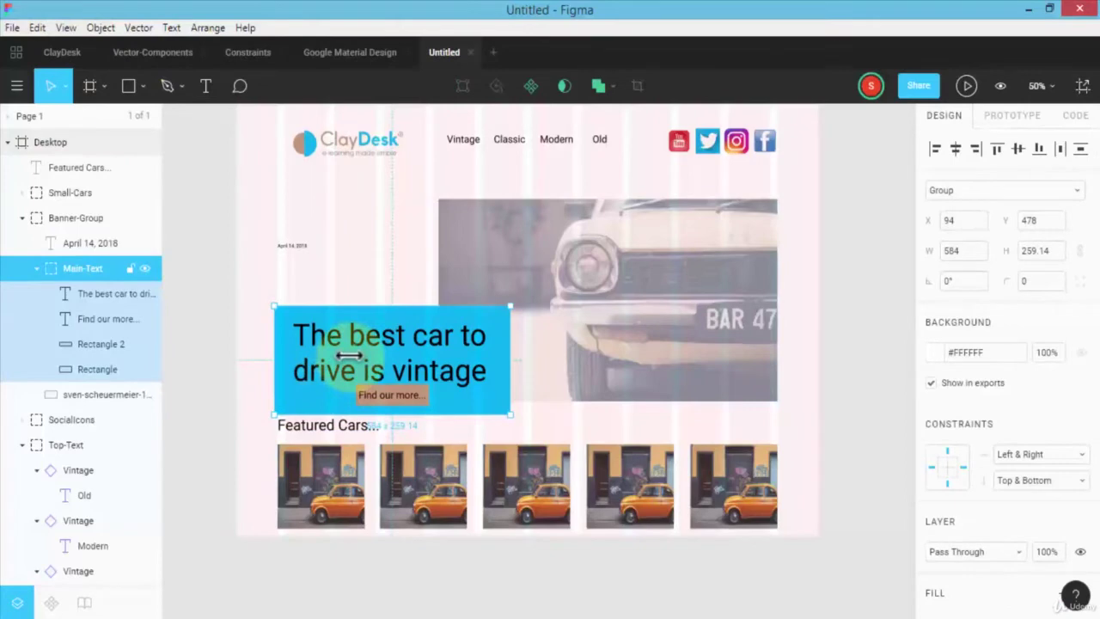
{"action": "key", "text": "ctrl+z"}
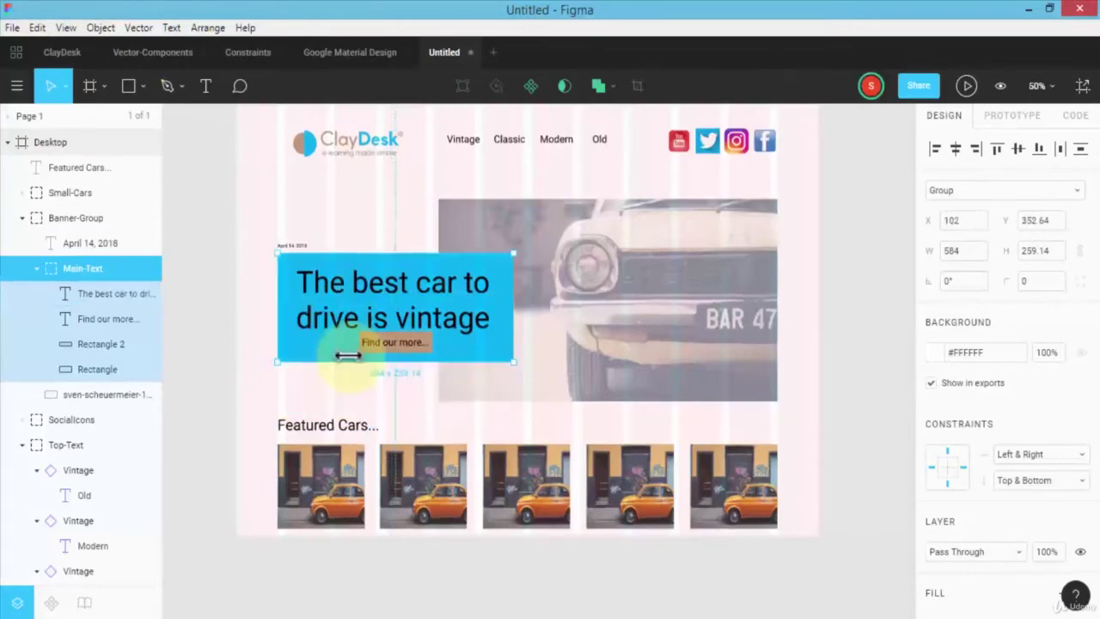
{"action": "left_click", "coordinate": [330, 423]}
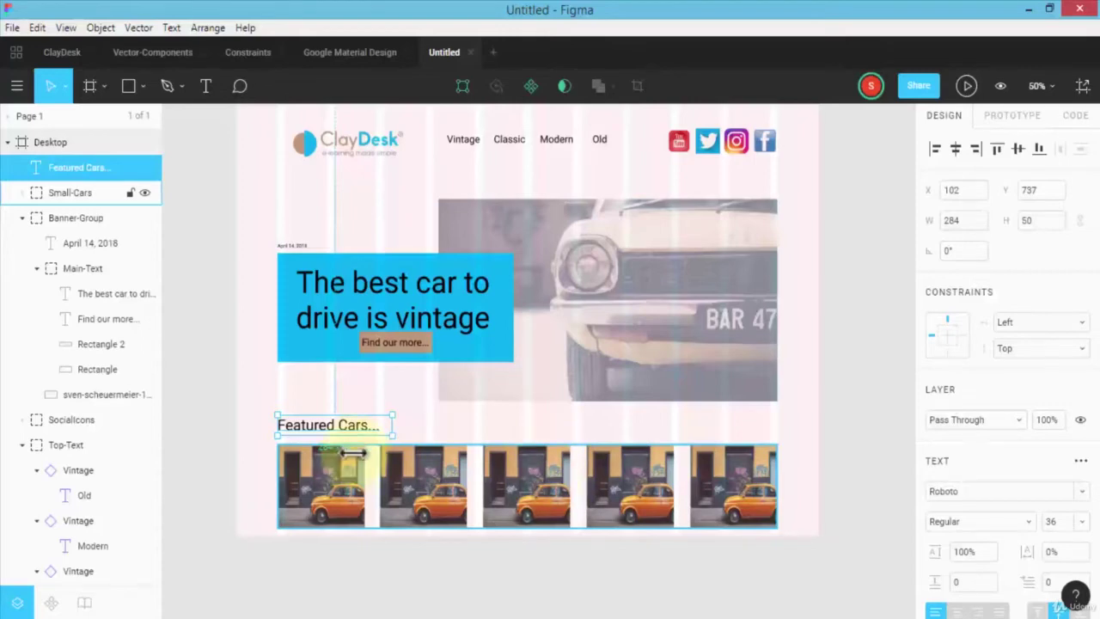
{"action": "left_click", "coordinate": [404, 481]}
{"action": "left_click", "coordinate": [417, 484]}
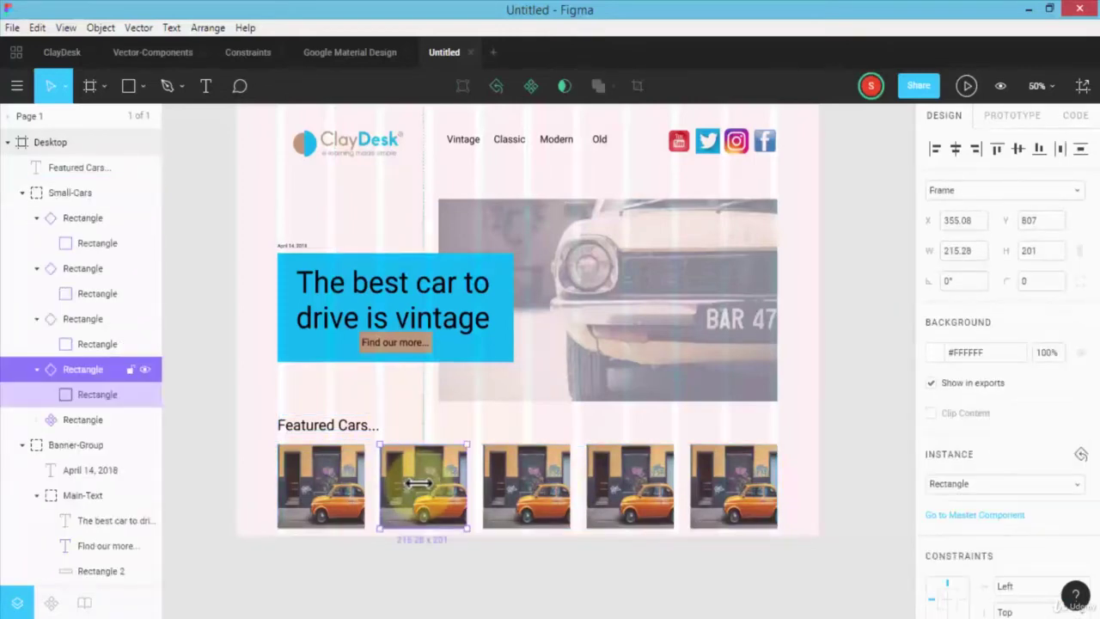
{"action": "left_click", "coordinate": [178, 86]}
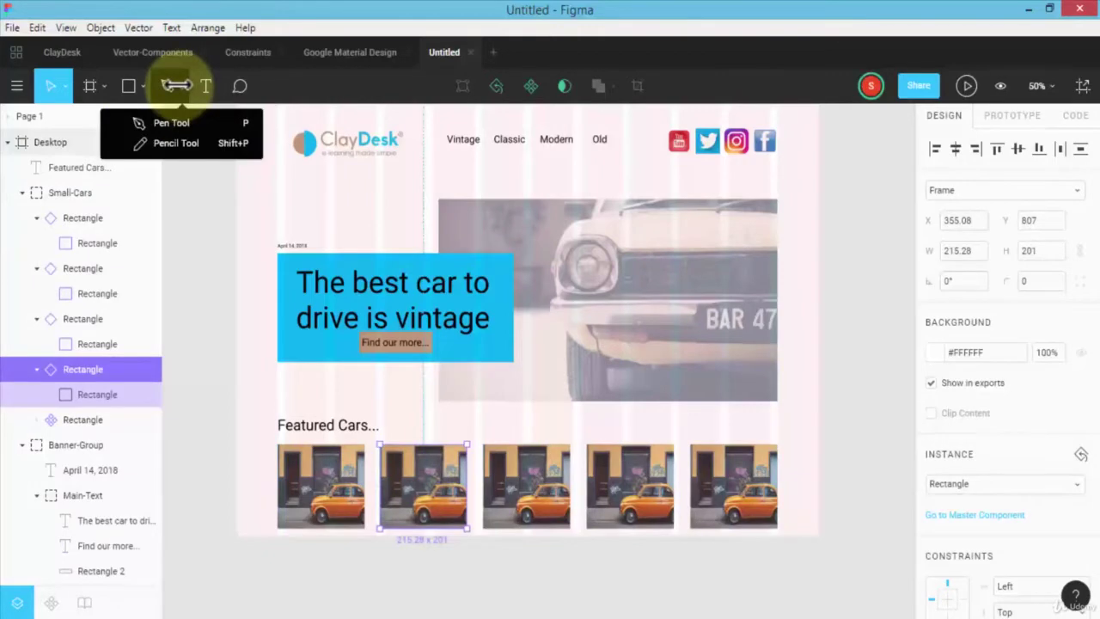
{"action": "left_click", "coordinate": [130, 86]}
{"action": "left_click", "coordinate": [135, 94]}
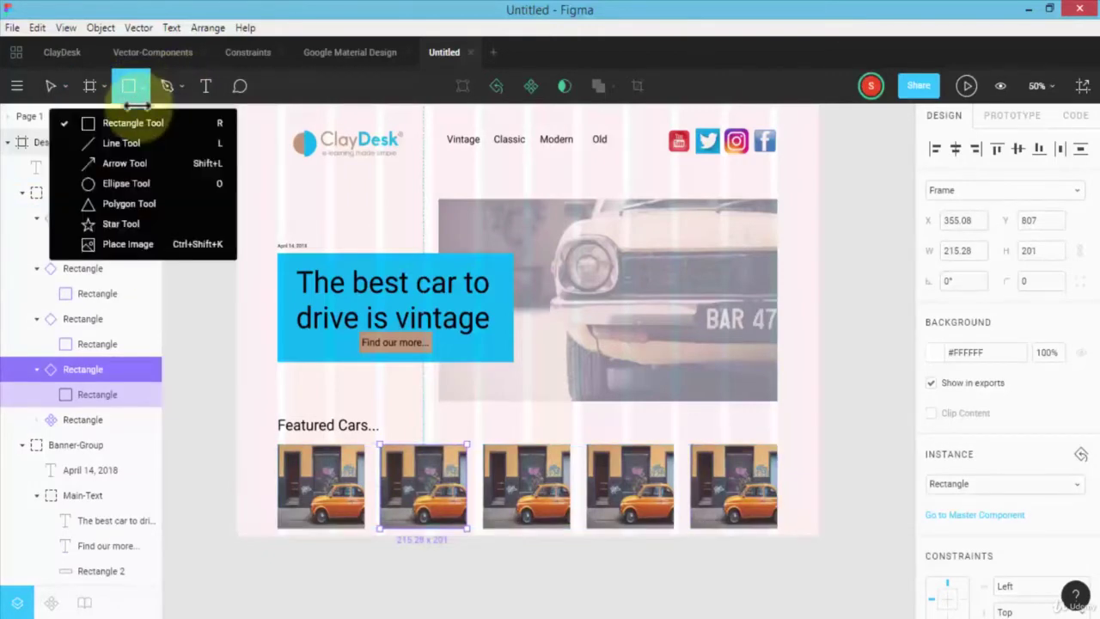
{"action": "left_click", "coordinate": [147, 245]}
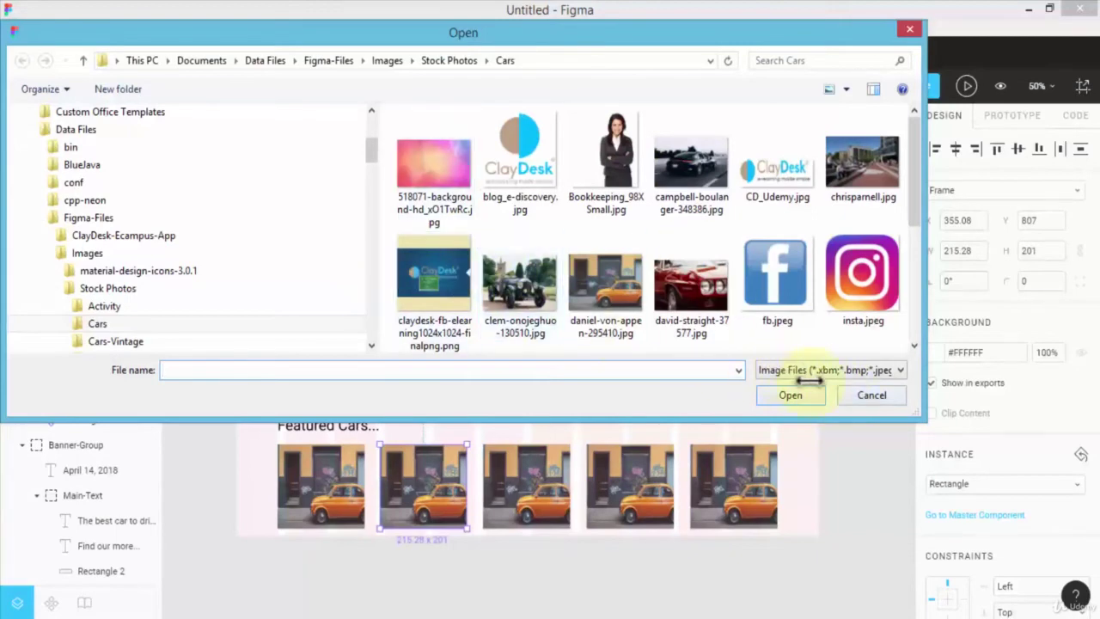
{"action": "left_click", "coordinate": [871, 394]}
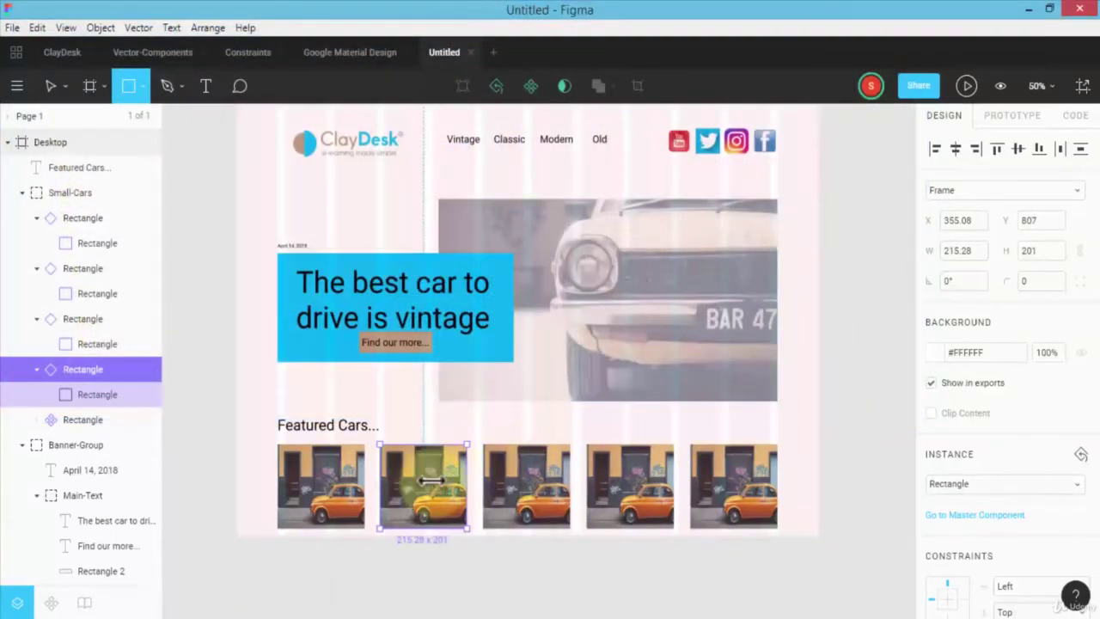
{"action": "key", "text": "v"}
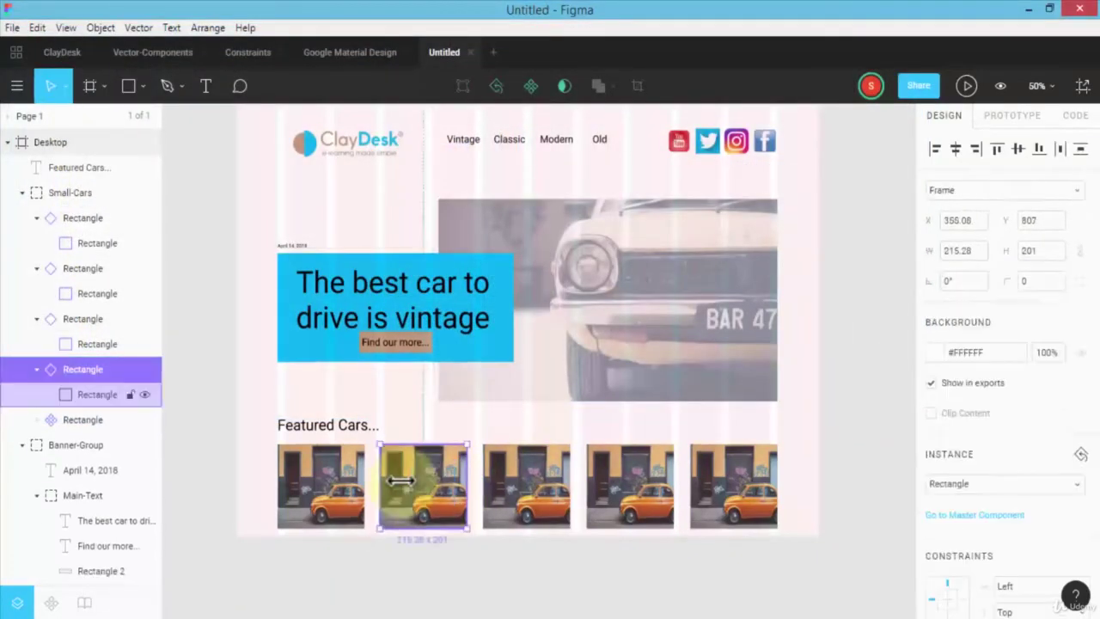
{"action": "left_click", "coordinate": [429, 561]}
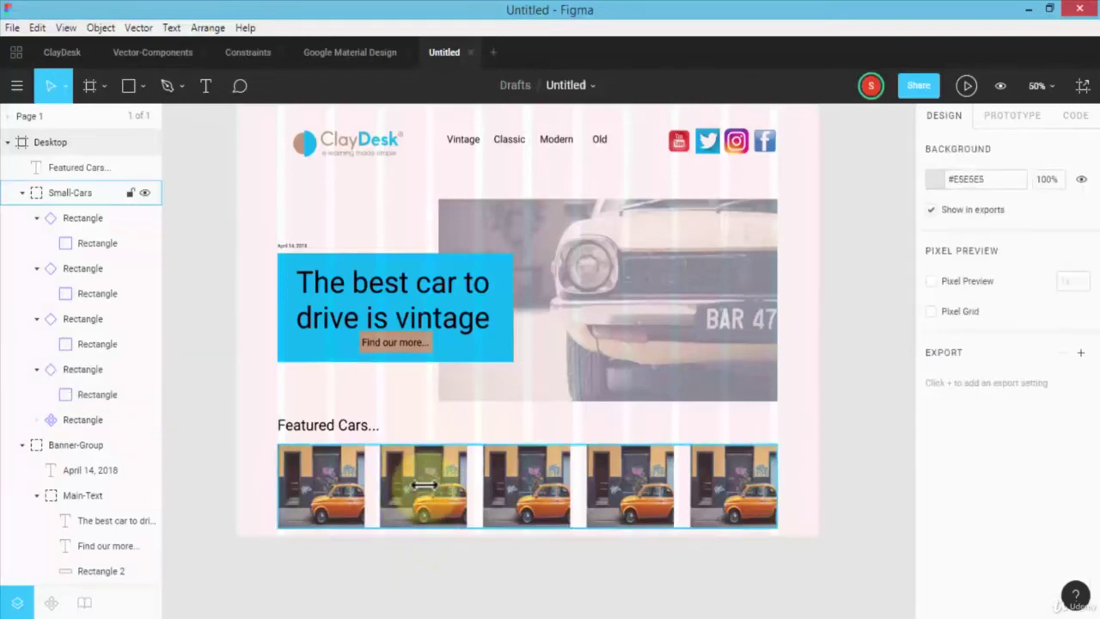
- Set the second car thumbnail's image to Fill mode and replace it with david-straight-37577.jpg
{"action": "left_click", "coordinate": [424, 485]}
{"action": "double_click", "coordinate": [424, 486]}
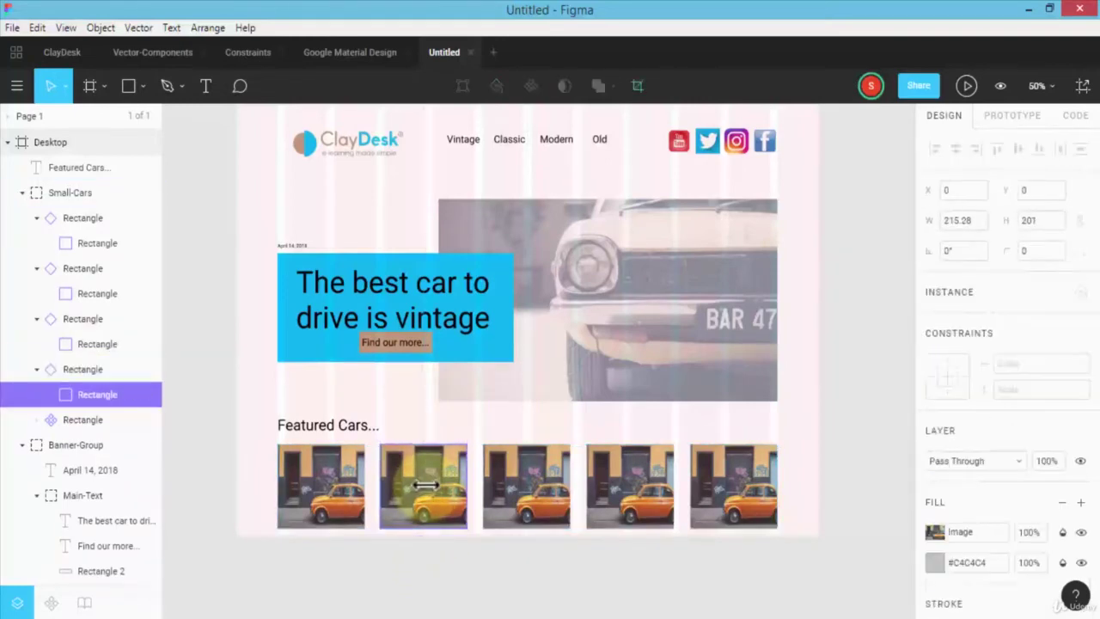
{"action": "double_click", "coordinate": [424, 486]}
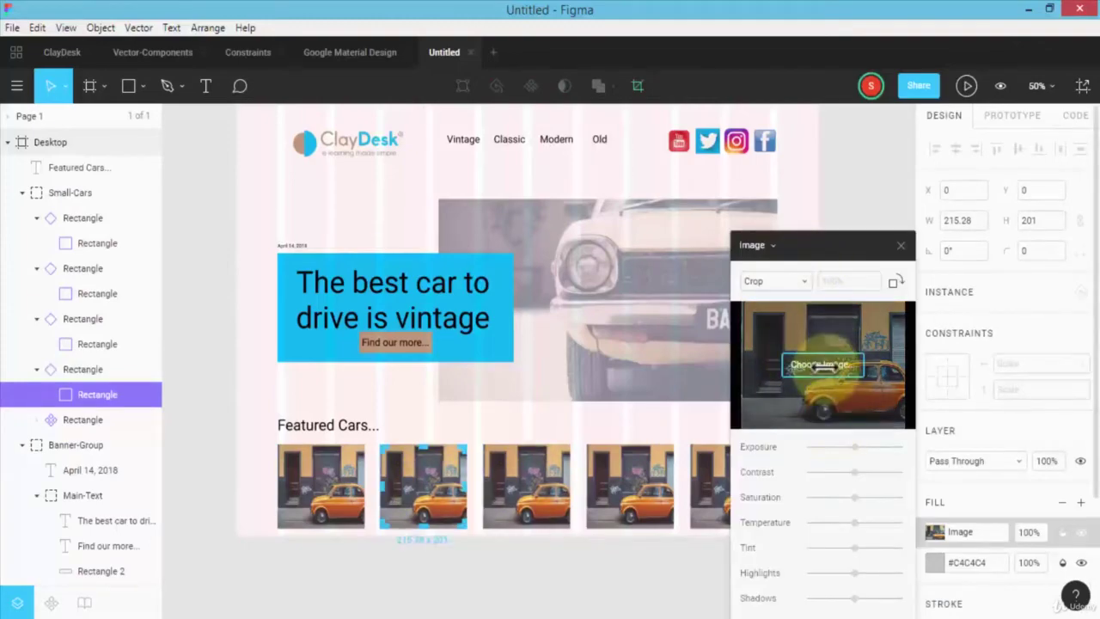
{"action": "left_click", "coordinate": [823, 364]}
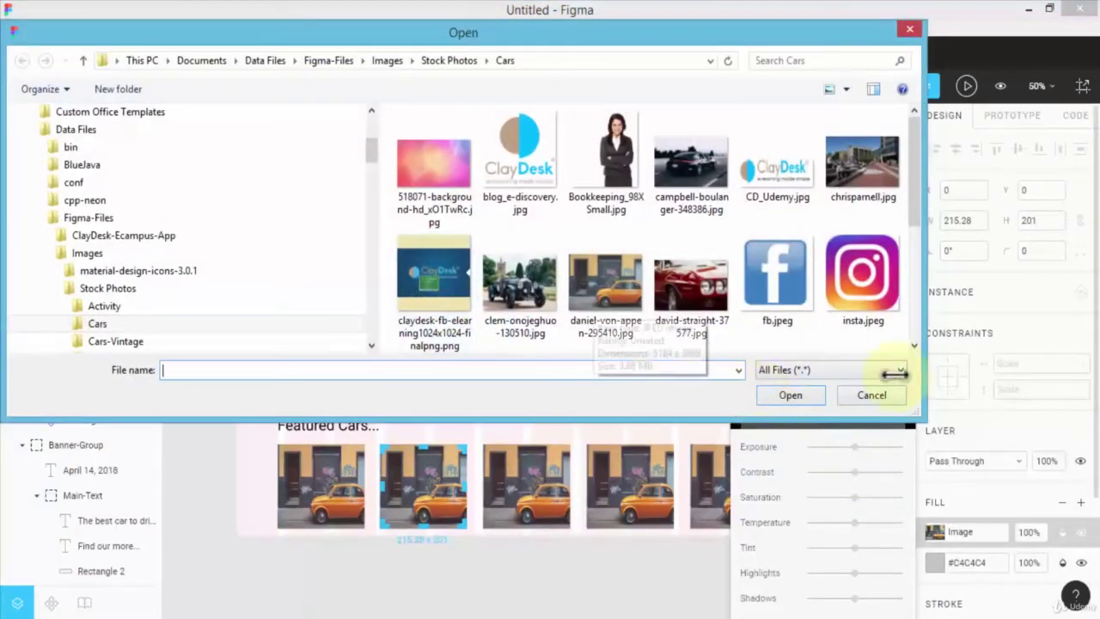
{"action": "left_click", "coordinate": [871, 395]}
{"action": "left_click", "coordinate": [769, 281]}
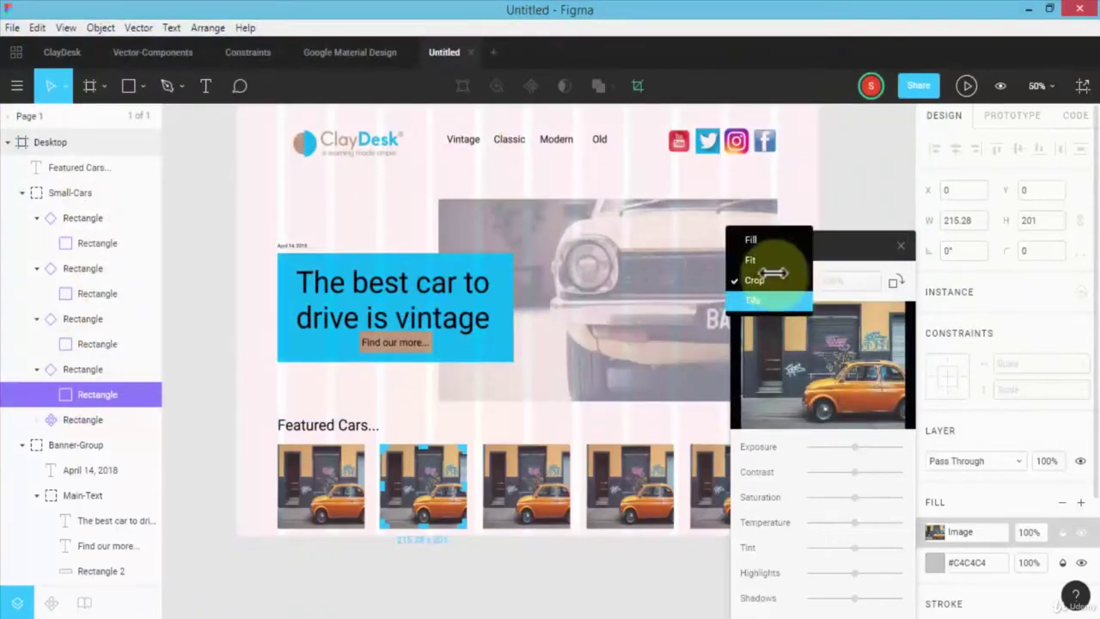
{"action": "left_click", "coordinate": [769, 260]}
{"action": "left_click", "coordinate": [771, 279]}
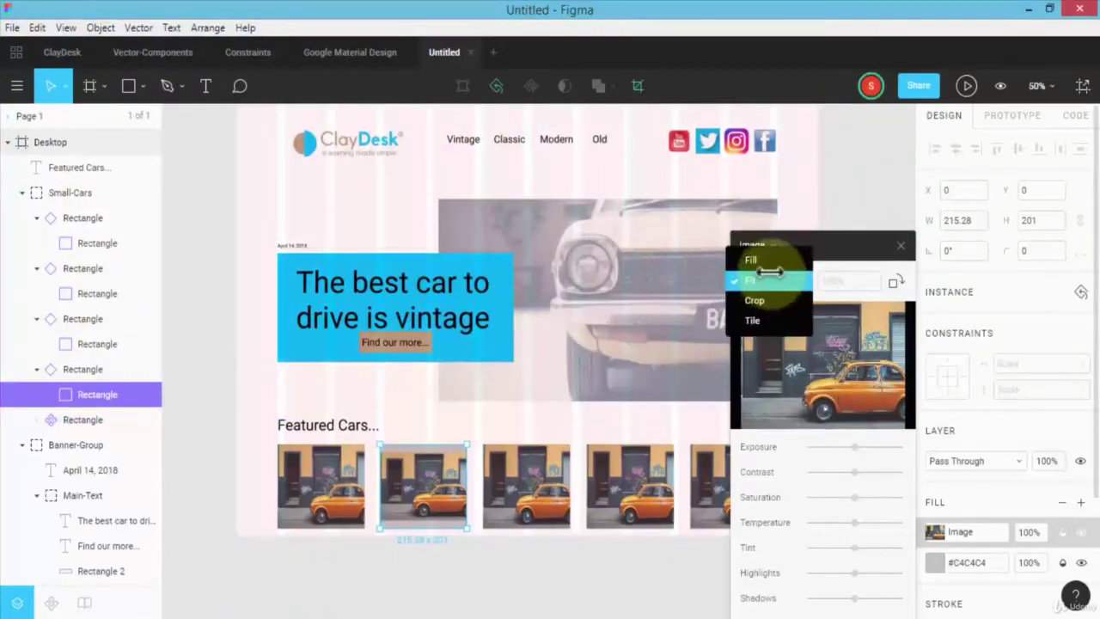
{"action": "left_click", "coordinate": [750, 259]}
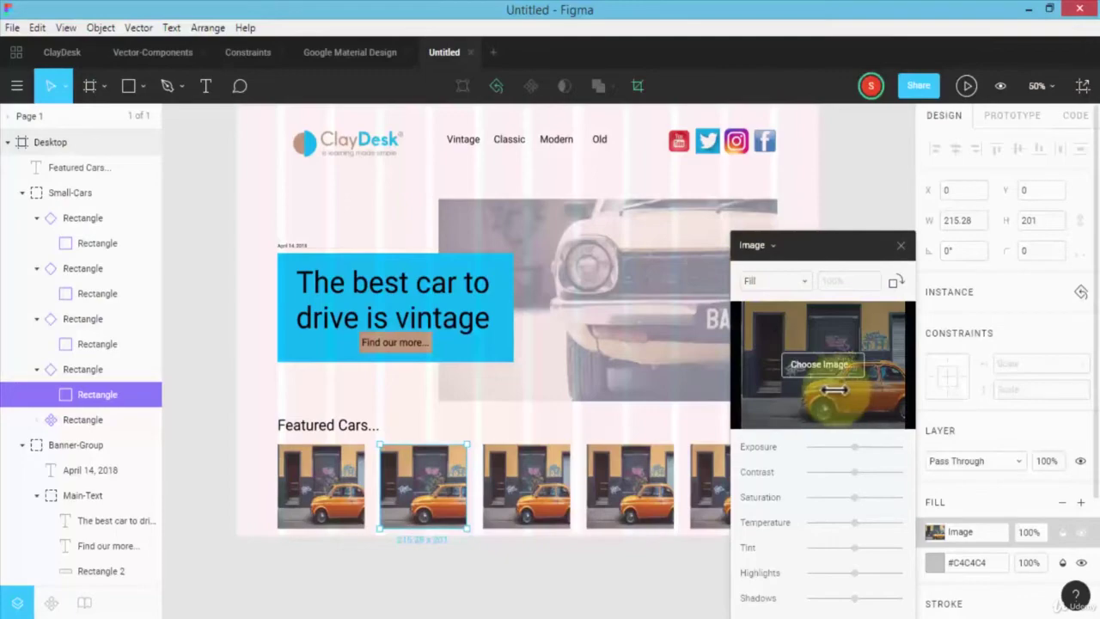
{"action": "left_click", "coordinate": [803, 364]}
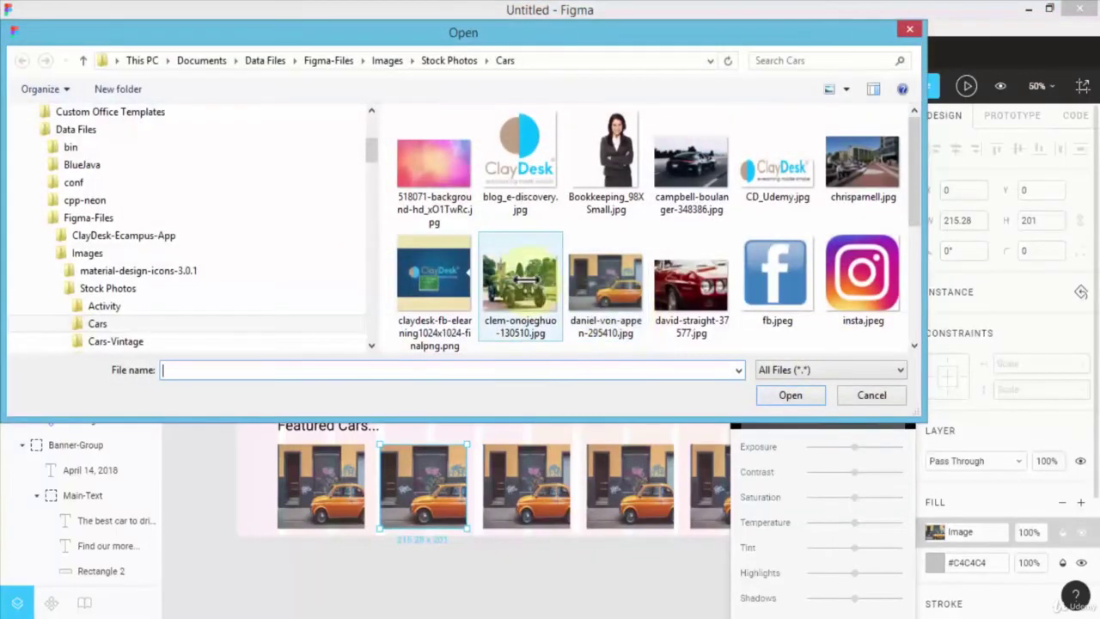
{"action": "double_click", "coordinate": [690, 283]}
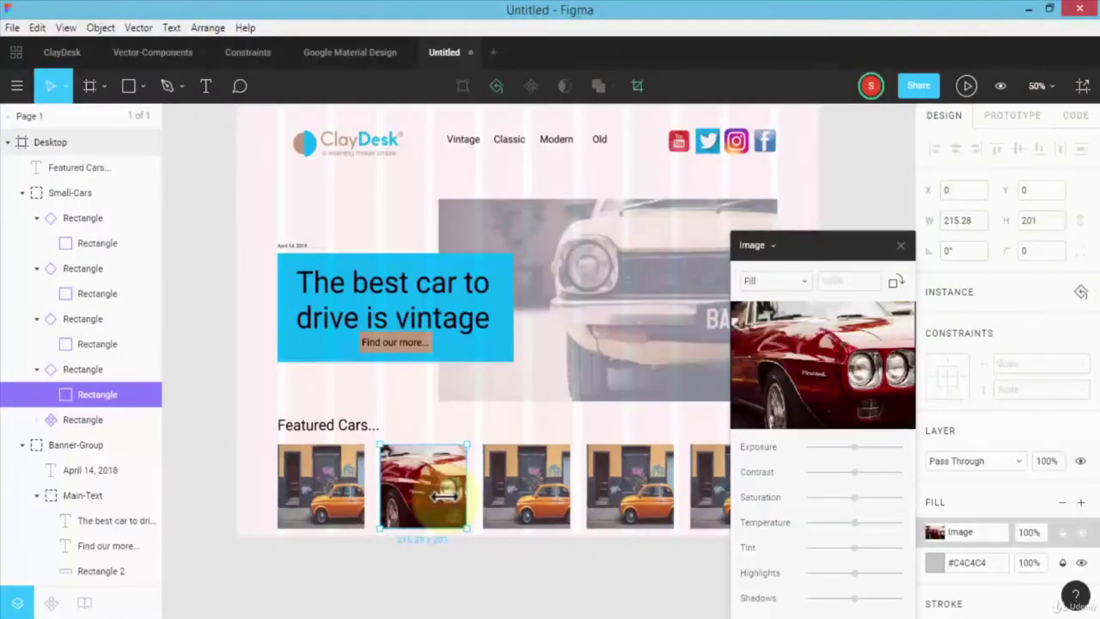
- Replace the third car thumbnail's image with campbell-boulanger-348386.jpg
{"action": "left_click", "coordinate": [524, 490]}
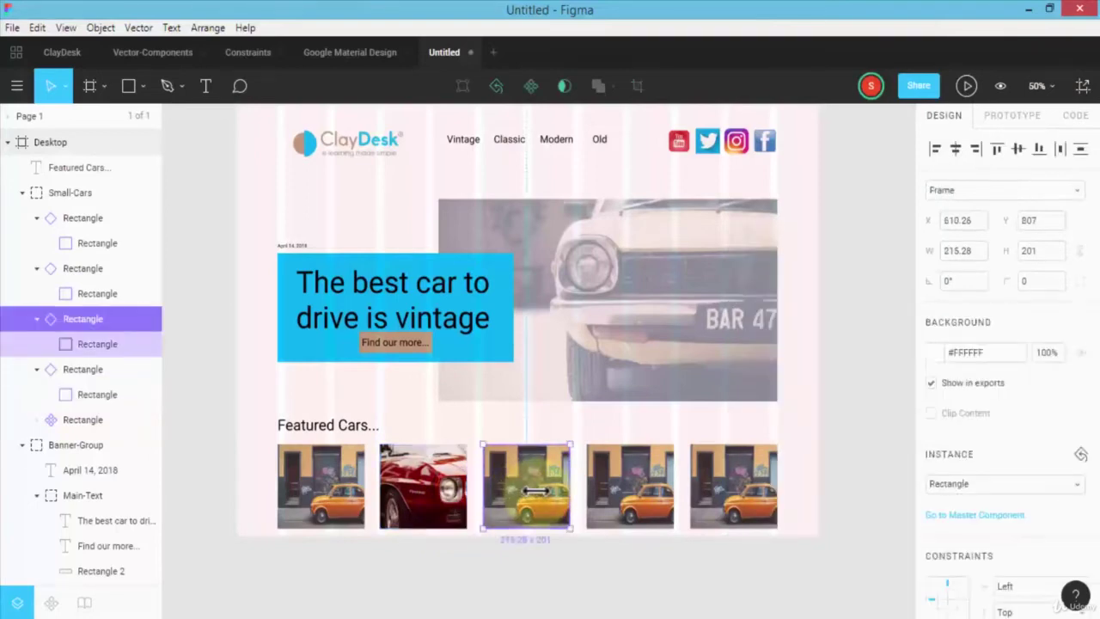
{"action": "double_click", "coordinate": [534, 490]}
{"action": "left_click", "coordinate": [813, 363]}
{"action": "double_click", "coordinate": [691, 154]}
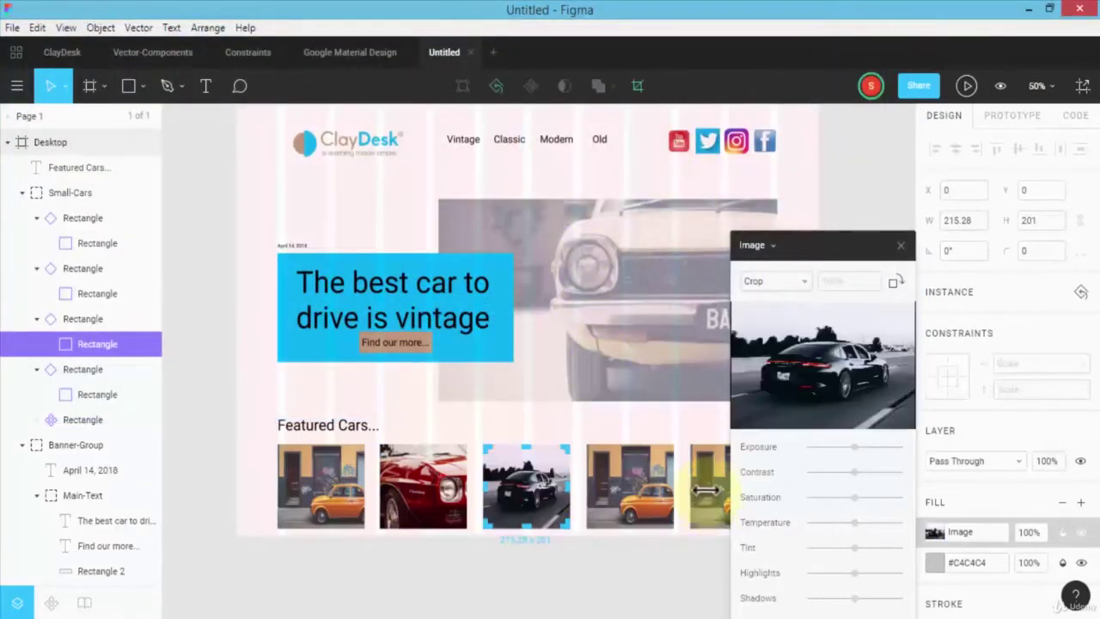
- Replace the fourth car thumbnail's image with clem-onojeghuo-130510.jpg
{"action": "left_click", "coordinate": [632, 488]}
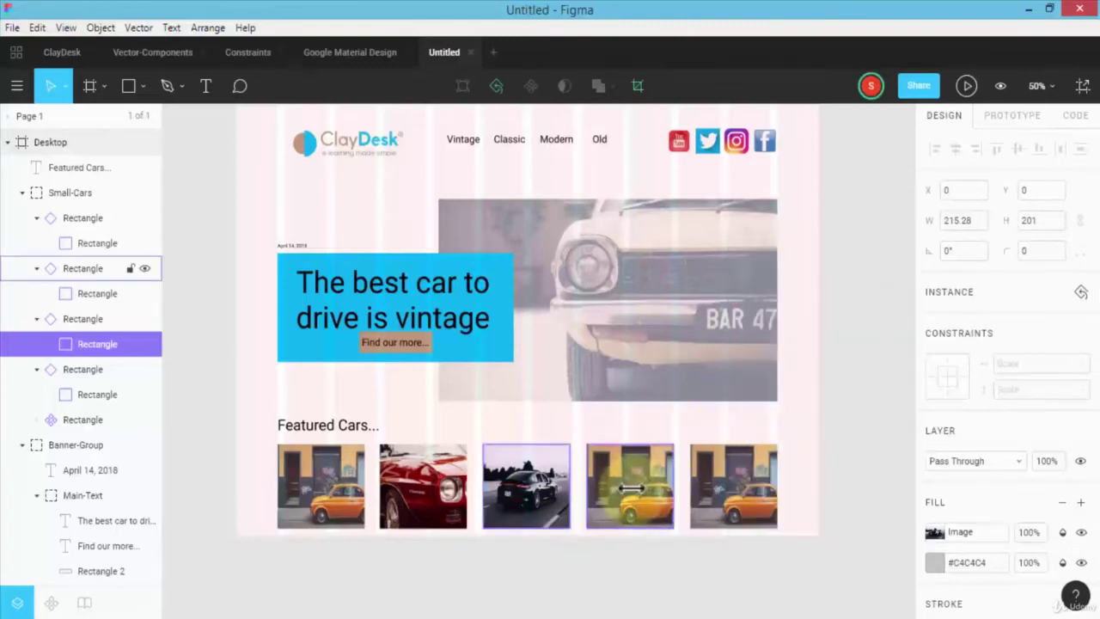
{"action": "double_click", "coordinate": [631, 488]}
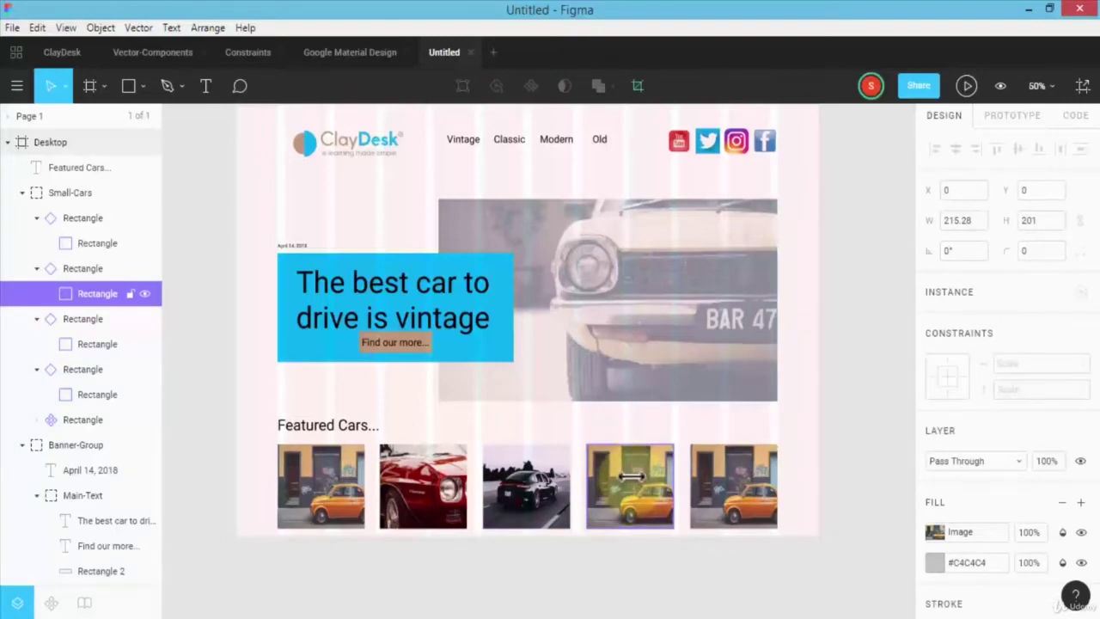
{"action": "double_click", "coordinate": [631, 475]}
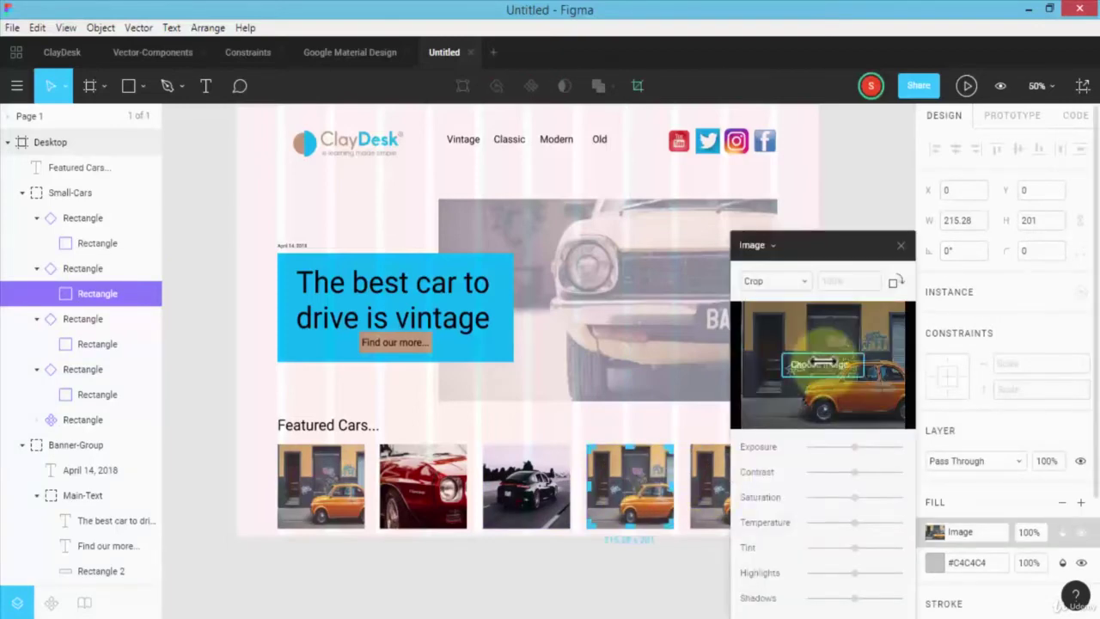
{"action": "left_click", "coordinate": [819, 363]}
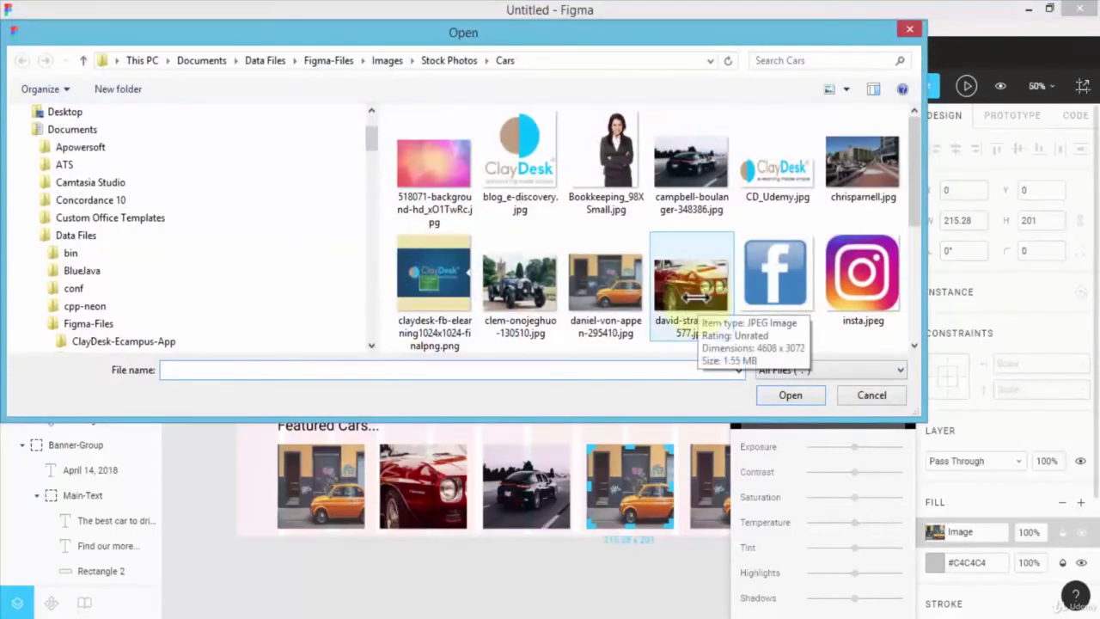
{"action": "double_click", "coordinate": [518, 282]}
{"action": "key", "text": "Escape"}
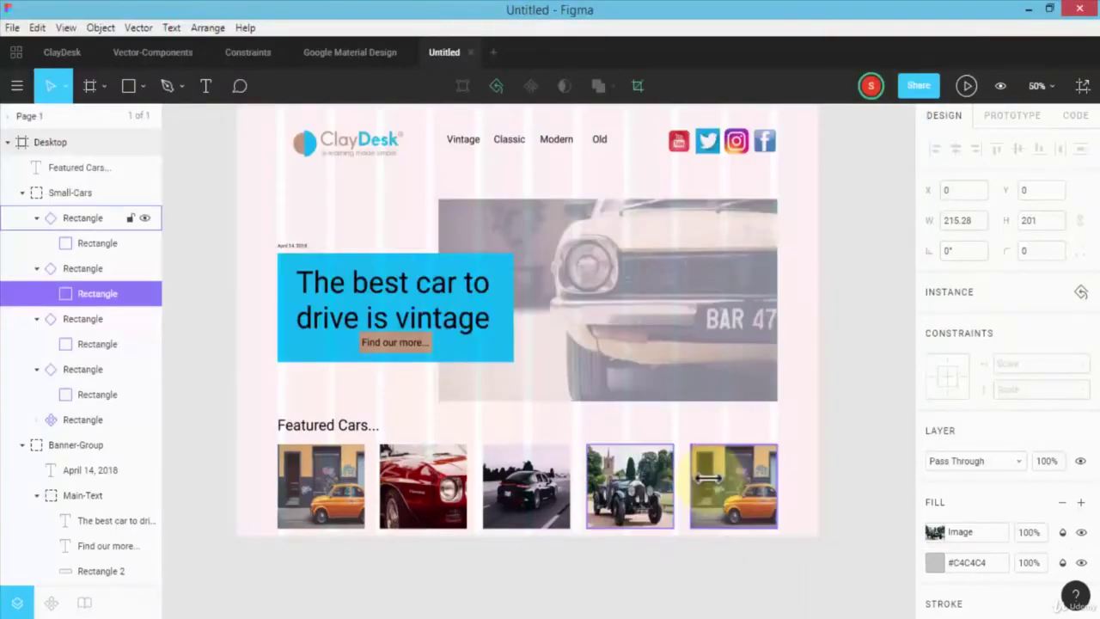
- Replace the fifth car thumbnail's image with john-mark-kuznietsov-71283.jpg from the Cars folder
{"action": "double_click", "coordinate": [727, 481]}
{"action": "double_click", "coordinate": [726, 481]}
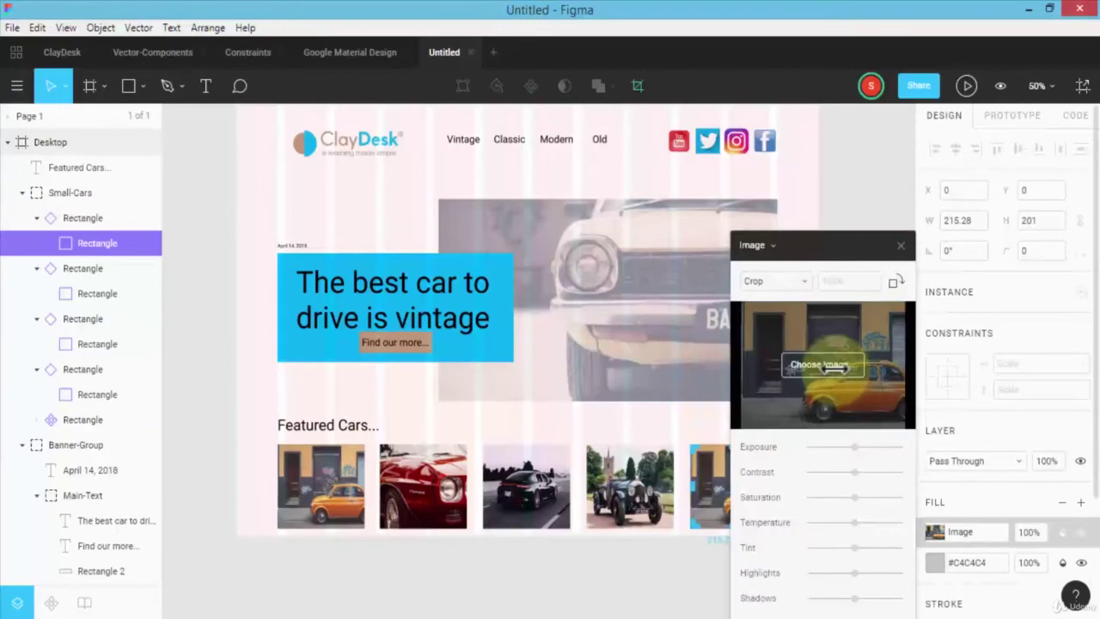
{"action": "left_click", "coordinate": [829, 366]}
{"action": "left_click", "coordinate": [602, 277]}
{"action": "scroll", "coordinate": [597, 277], "scroll_direction": "down", "scroll_amount": 3}
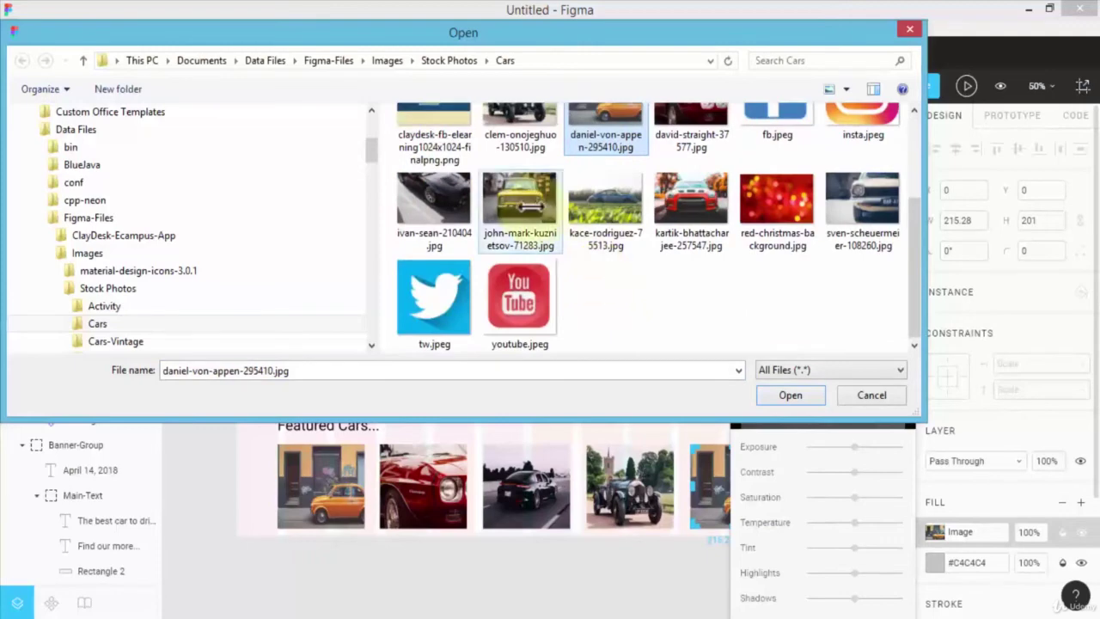
{"action": "left_click", "coordinate": [519, 204]}
{"action": "left_click", "coordinate": [768, 388]}
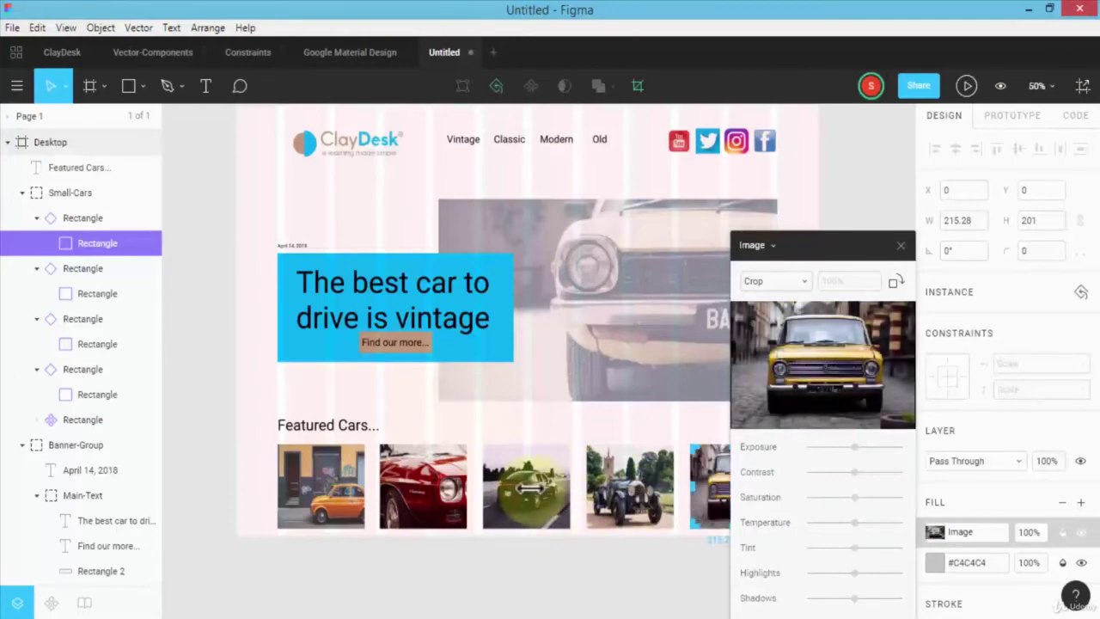
- Replace the third car thumbnail's image with kace-rodriguez-75513.jpg and leave nothing selected
{"action": "left_click", "coordinate": [532, 490]}
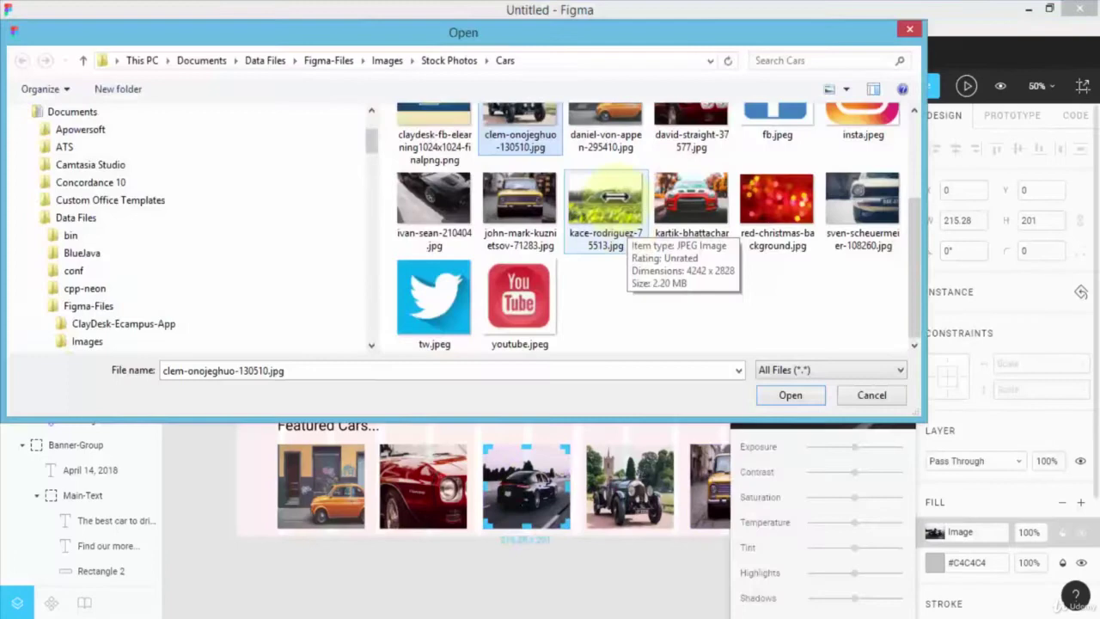
{"action": "left_click", "coordinate": [613, 207]}
{"action": "left_click", "coordinate": [783, 393]}
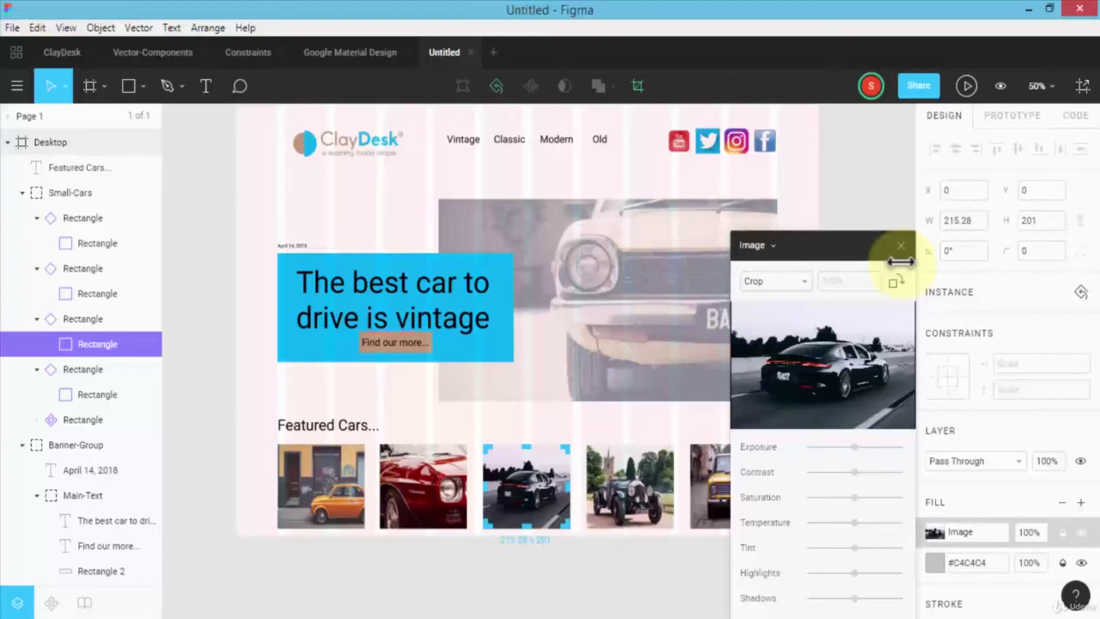
{"action": "key", "text": "ctrl+z"}
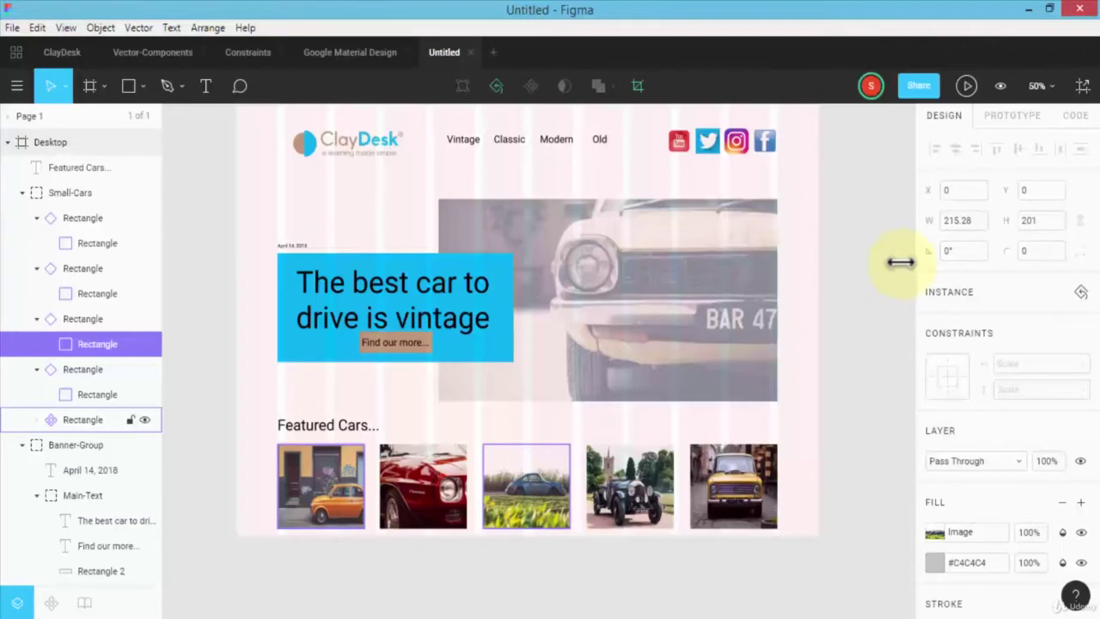
{"action": "left_click", "coordinate": [86, 419]}
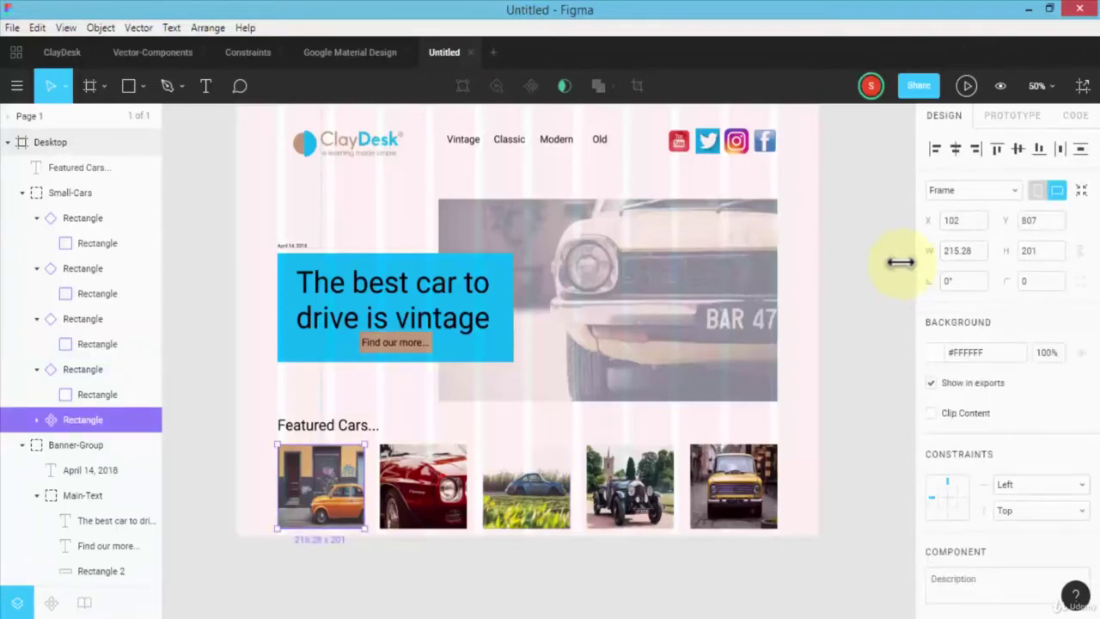
{"action": "left_click", "coordinate": [900, 262]}
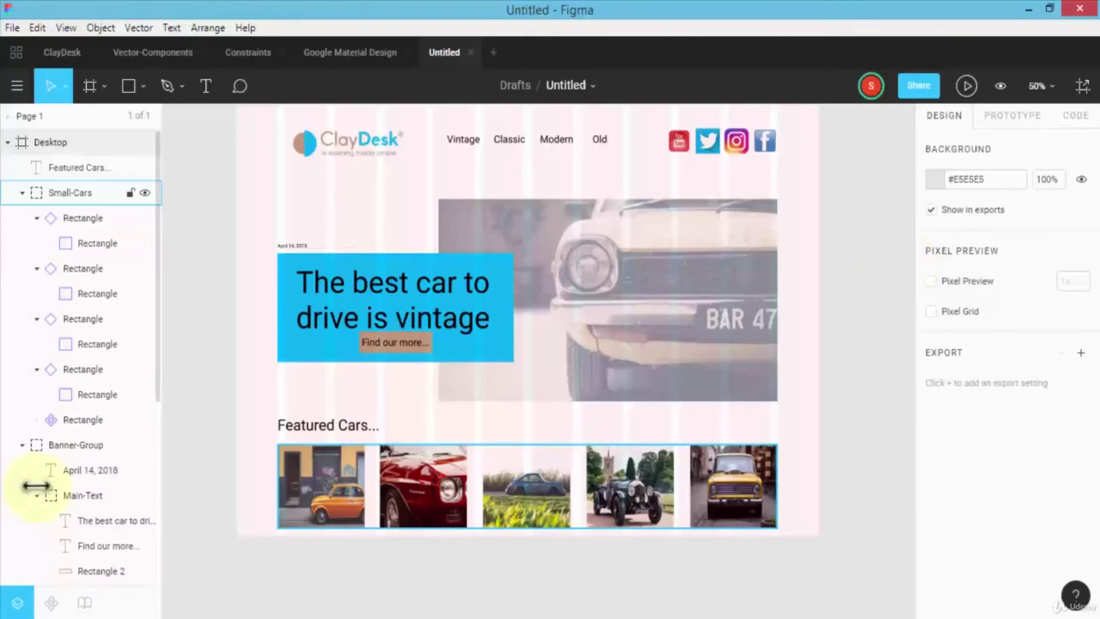
- Collapse the Small-Cars group in the layer list and hide the Desktop frame's 12-column layout grid
{"action": "left_click", "coordinate": [23, 192]}
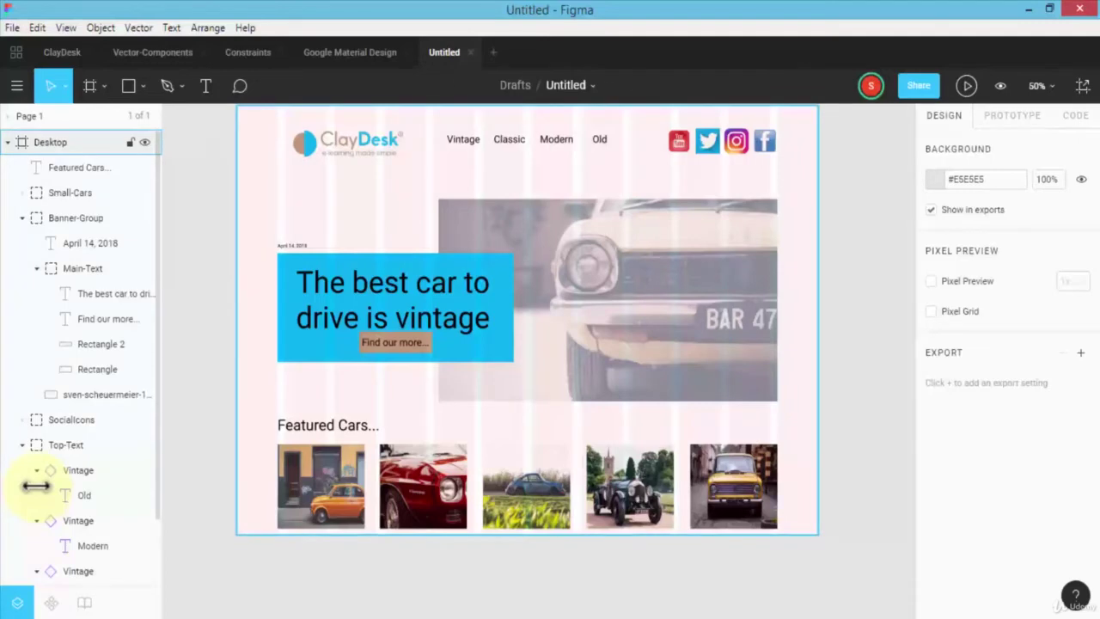
{"action": "left_click", "coordinate": [50, 143]}
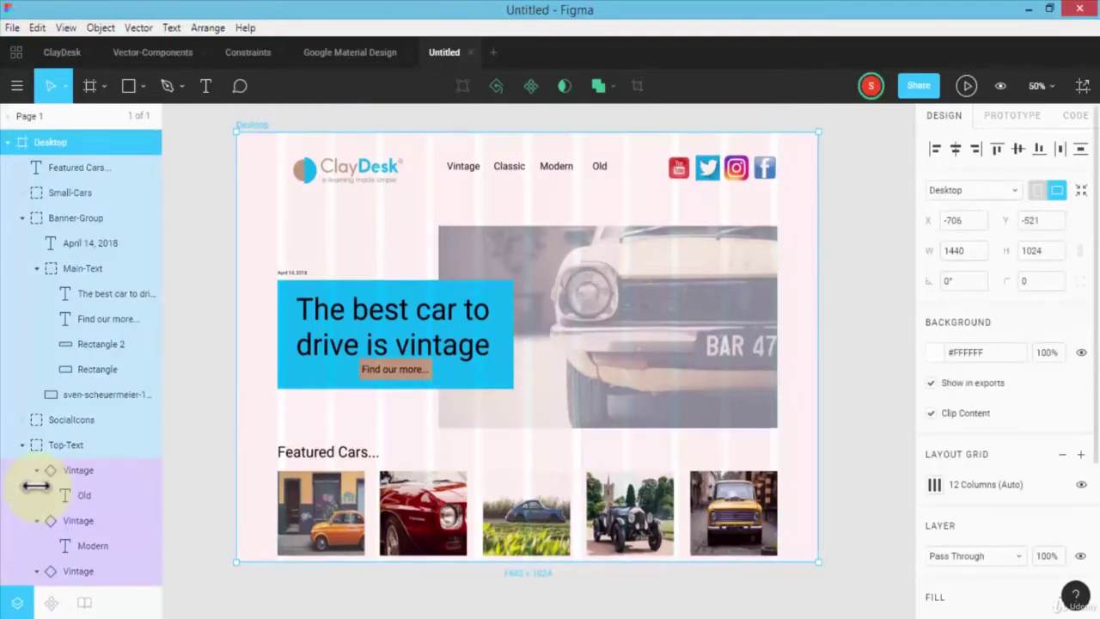
{"action": "left_click", "coordinate": [1081, 484]}
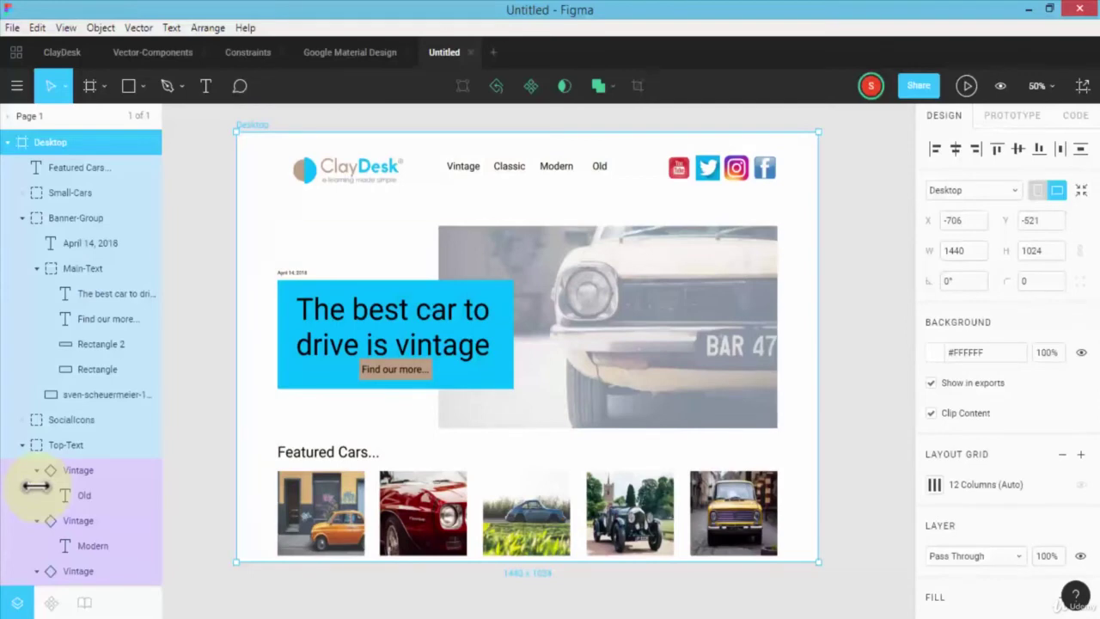
- Try the background colours #E4E2DE and a sampled #D2CCB8 on the Desktop frame, and undo both changes
{"action": "left_click", "coordinate": [935, 352]}
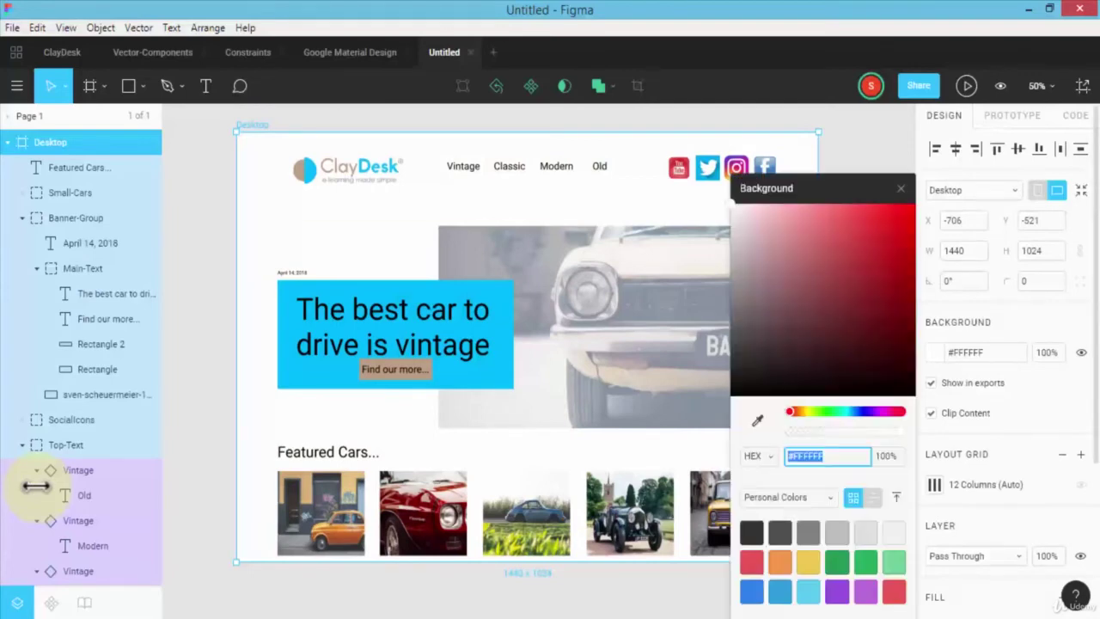
{"action": "type", "text": "E4E2DE"}
{"action": "key", "text": "Return"}
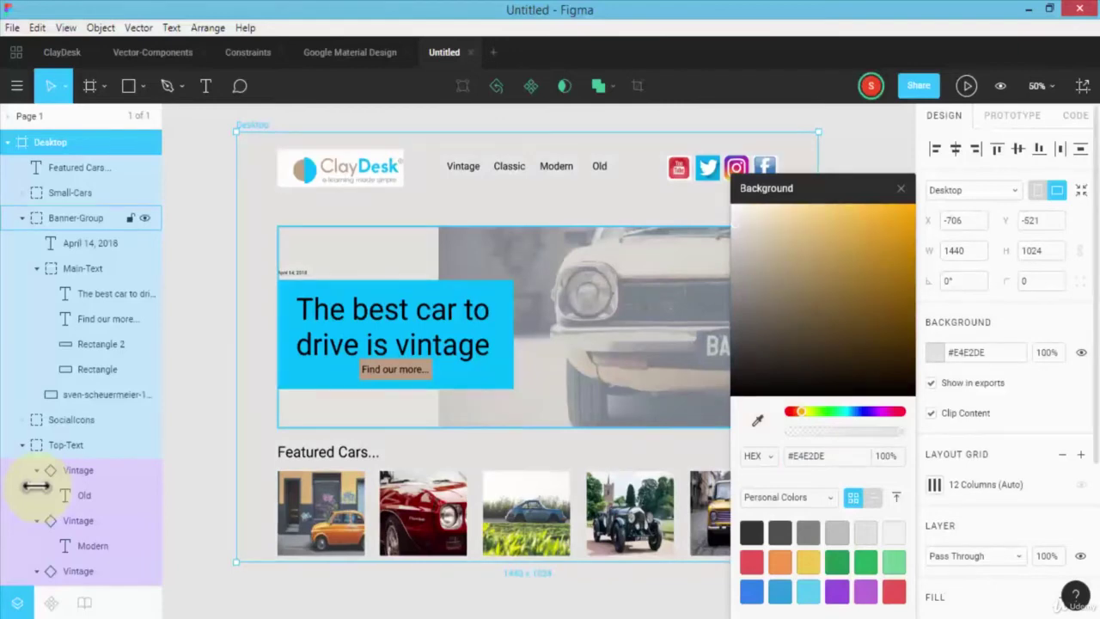
{"action": "left_click", "coordinate": [757, 420]}
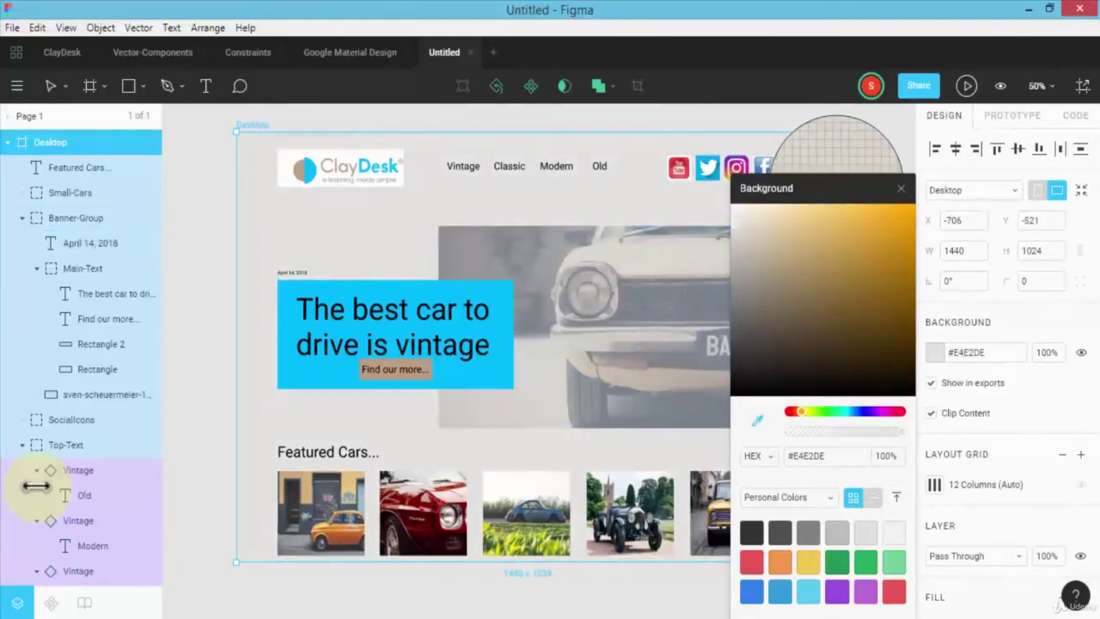
{"action": "left_click", "coordinate": [838, 159]}
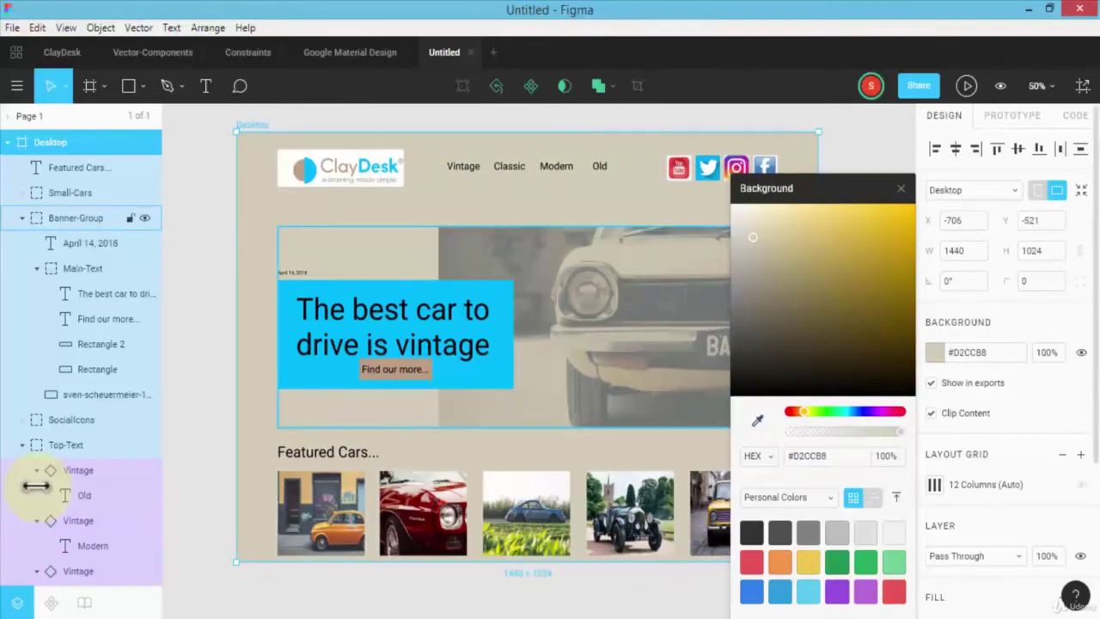
{"action": "key", "text": "ctrl+z"}
{"action": "key", "text": "ctrl+z"}
{"action": "key", "text": "ctrl+z"}
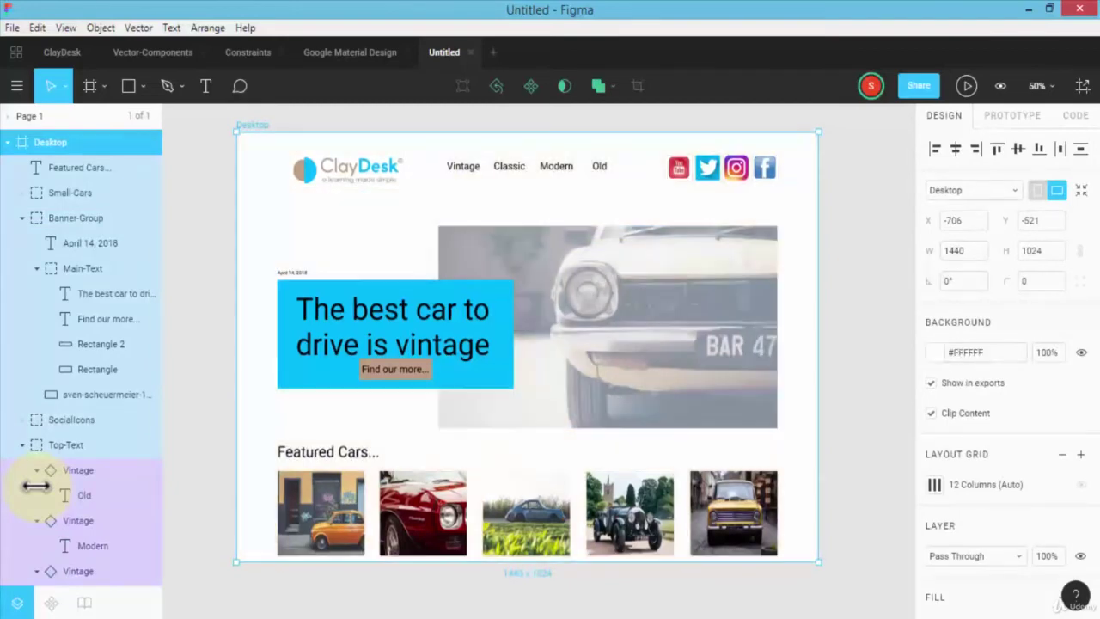
{"action": "key", "text": "Escape"}
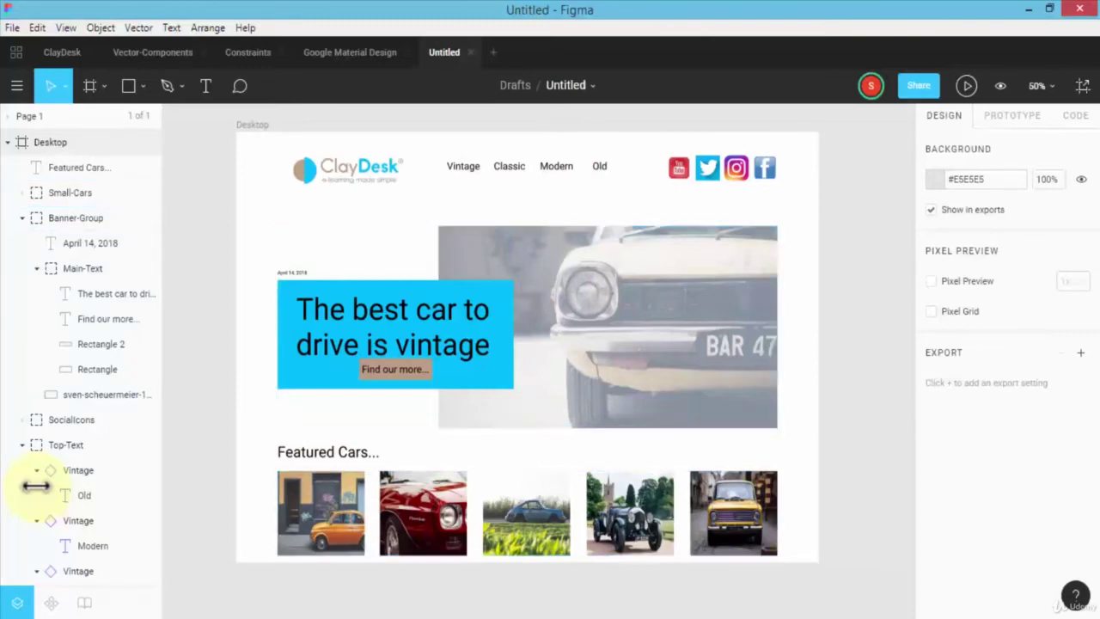
{"action": "left_click", "coordinate": [86, 218]}
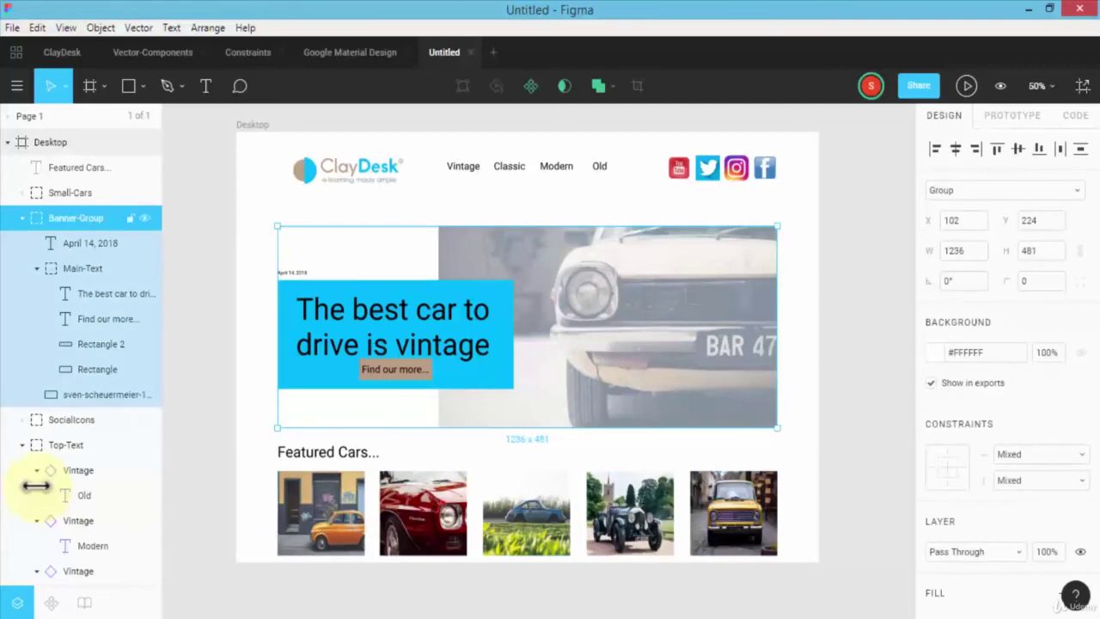
{"action": "key", "text": "Escape"}
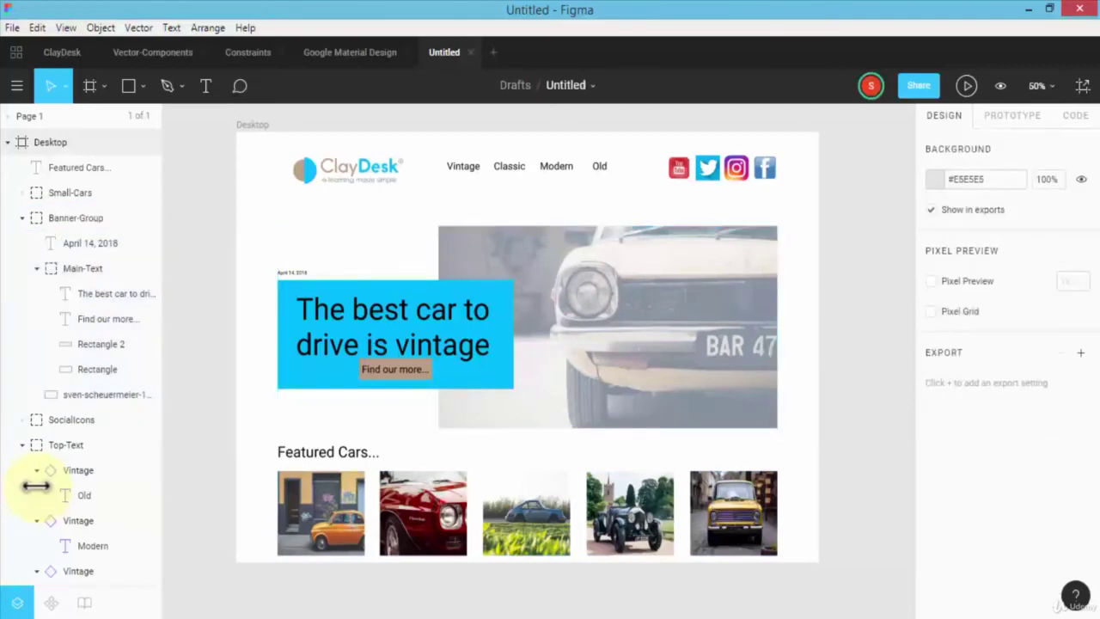
- Draw a 1440 × 2 rectangle across the full frame width just below the header and turn it into a component
{"action": "left_click", "coordinate": [129, 86]}
{"action": "left_click_drag", "start_coordinate": [236, 185], "coordinate": [819, 186]}
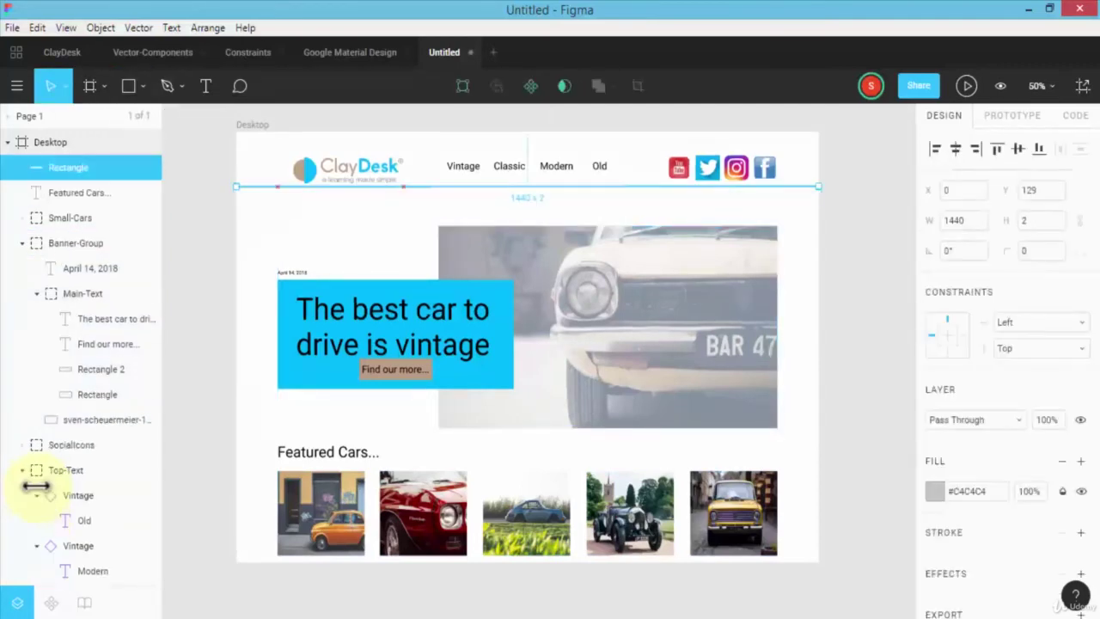
{"action": "key", "text": "ctrl+alt+k"}
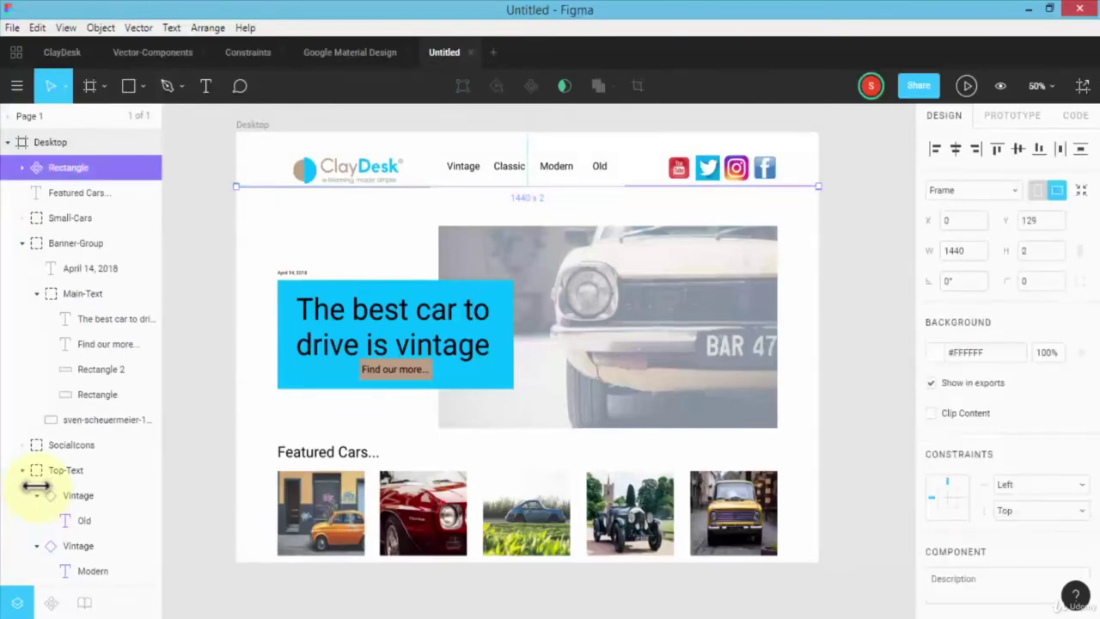
- Increase the divider component's height below the header to 10 and set its inner rectangle's height to 5
{"action": "left_click_drag", "start_coordinate": [526, 186], "coordinate": [527, 191]}
{"action": "key", "text": "ctrl+plus"}
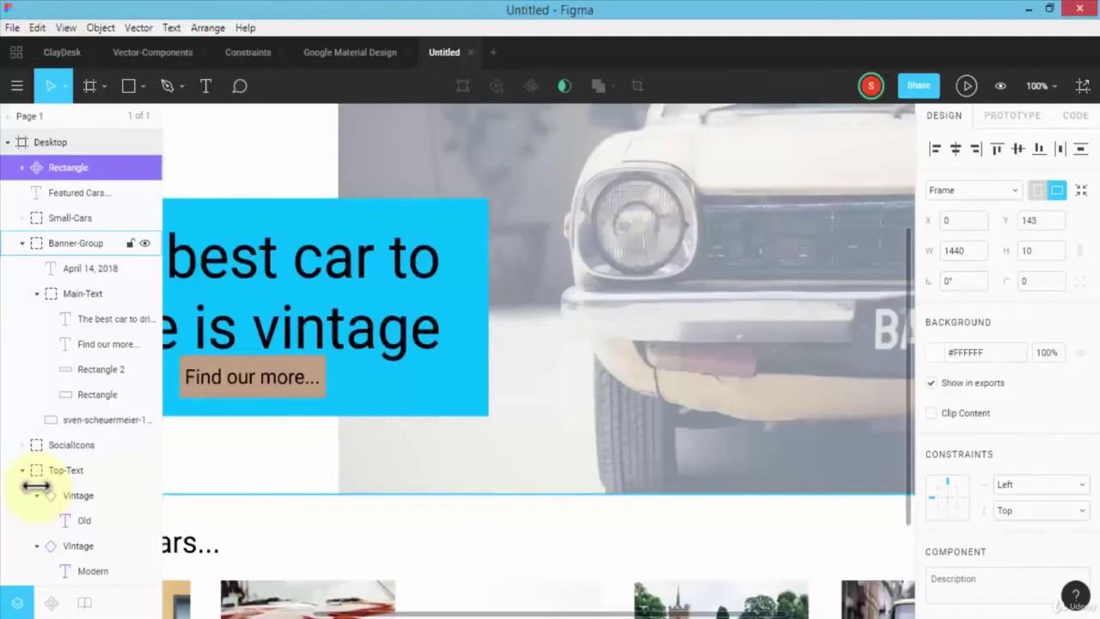
{"action": "left_click", "coordinate": [527, 193]}
{"action": "scroll", "coordinate": [527, 194], "scroll_direction": "up", "scroll_amount": 3}
{"action": "left_click", "coordinate": [526, 221]}
{"action": "double_click", "coordinate": [527, 221]}
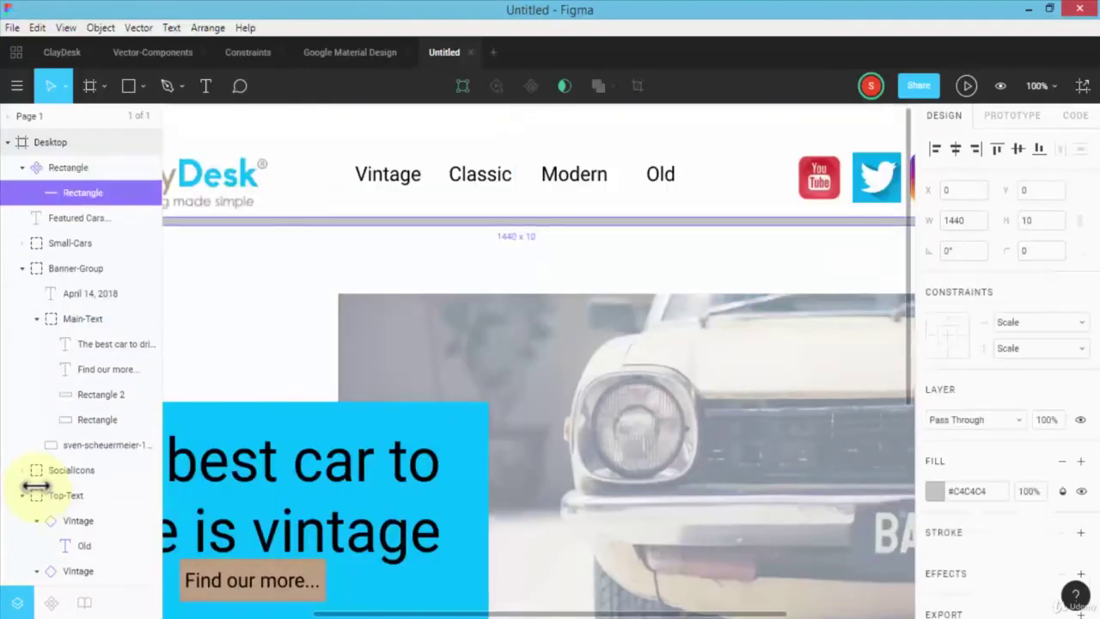
{"action": "left_click", "coordinate": [1026, 221]}
{"action": "type", "text": "5"}
{"action": "key", "text": "Return"}
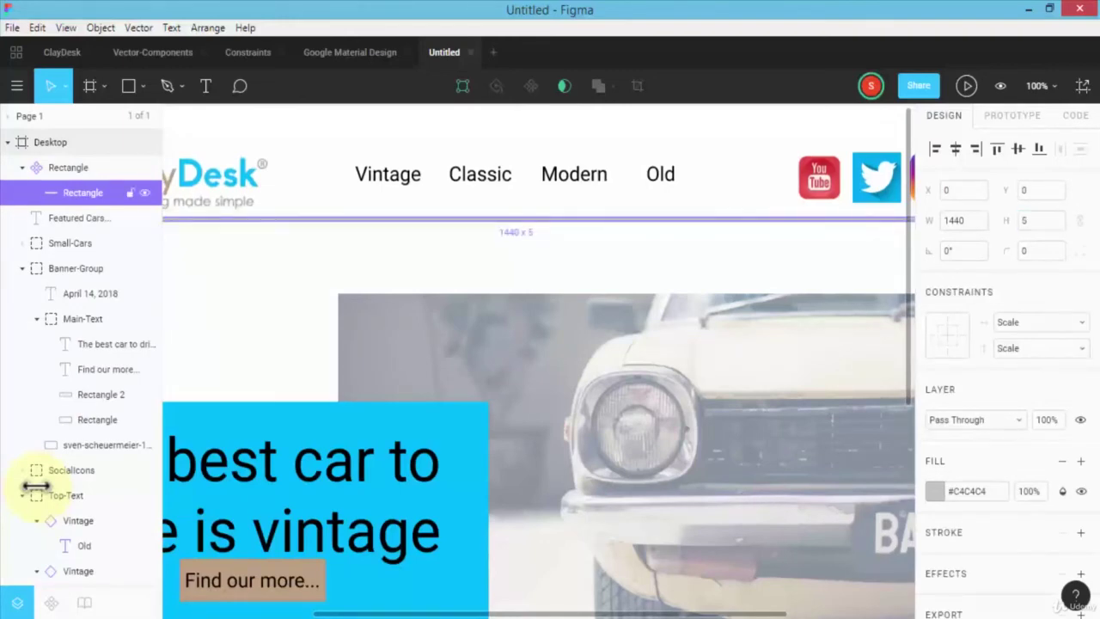
- Duplicate the 1440 × 5 line twice below the original to form three evenly spaced divider lines
{"action": "left_click_drag", "start_coordinate": [520, 219], "coordinate": [526, 232]}
{"action": "key", "text": "ctrl+plus"}
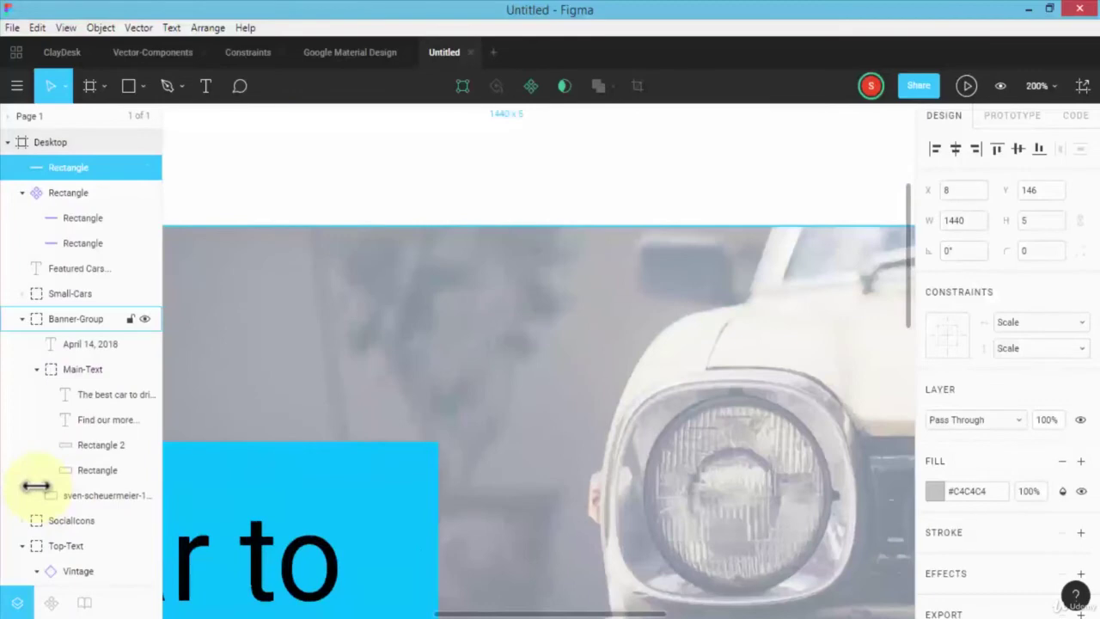
{"action": "scroll", "coordinate": [520, 232], "scroll_direction": "up", "scroll_amount": 1}
- Group the three divider lines and name the group 3-Lines
{"action": "left_click_drag", "start_coordinate": [505, 168], "coordinate": [518, 219]}
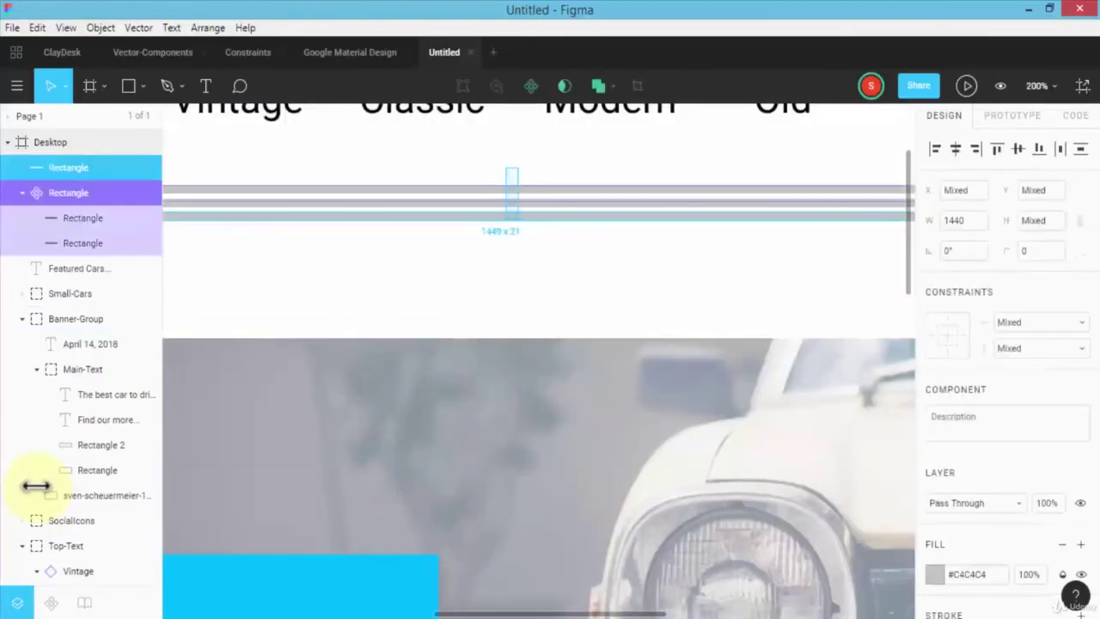
{"action": "right_click", "coordinate": [468, 203]}
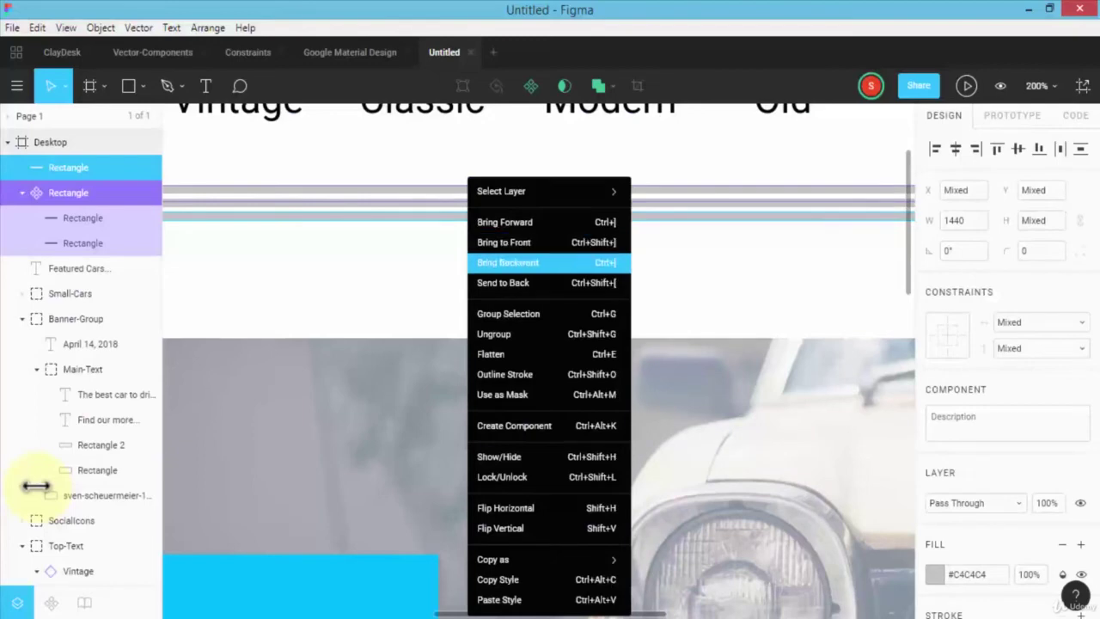
{"action": "left_click", "coordinate": [508, 313]}
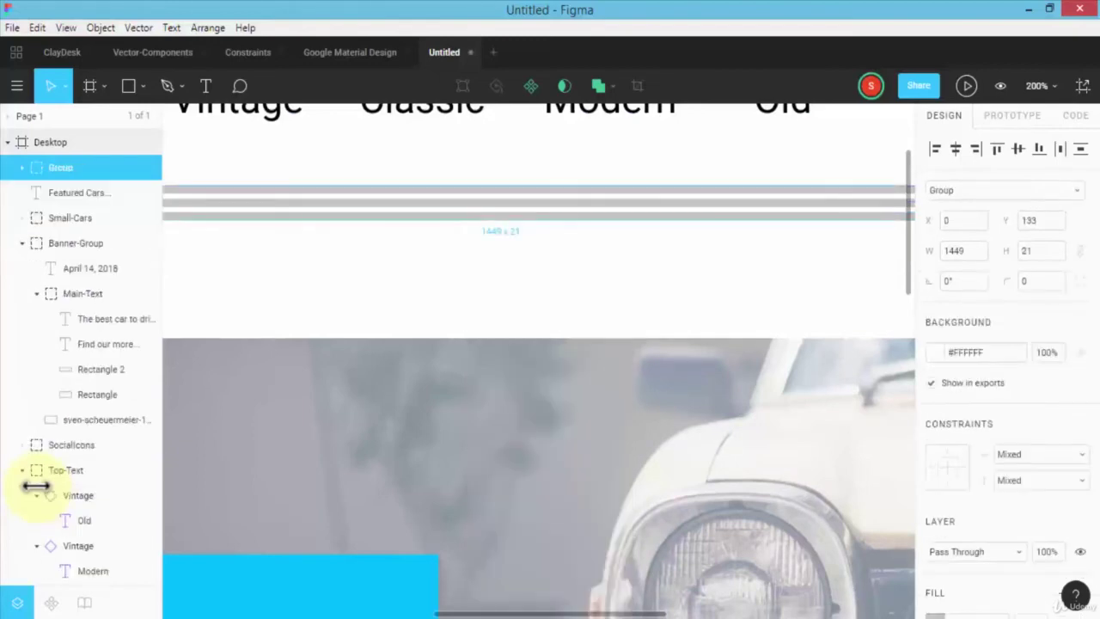
{"action": "key", "text": "ctrl+r"}
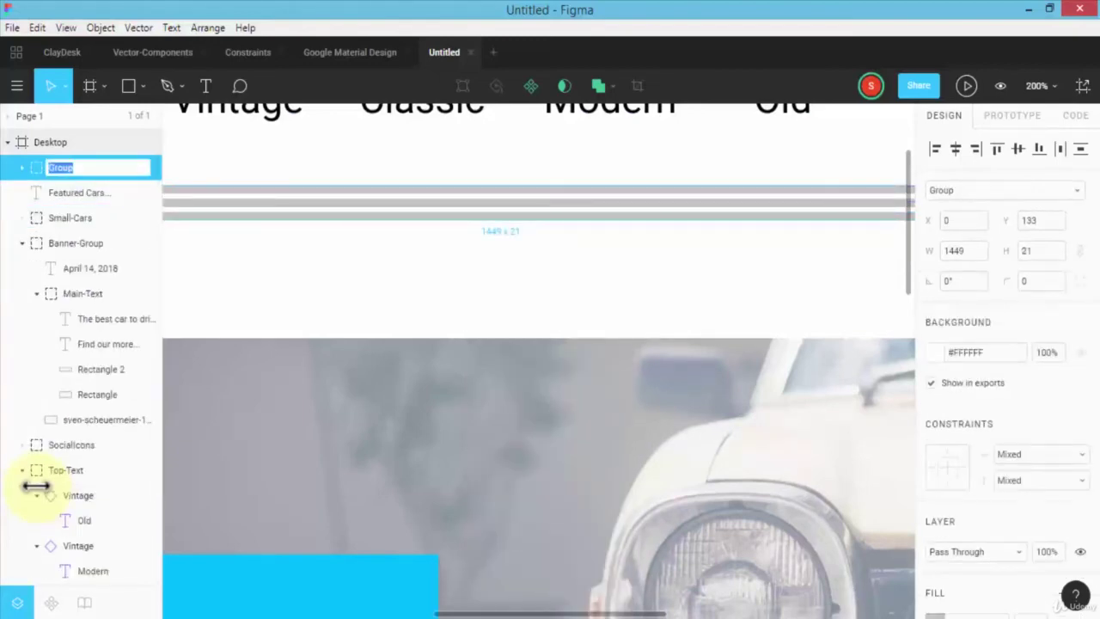
{"action": "type", "text": "3-Lines"}
{"action": "key", "text": "Return"}
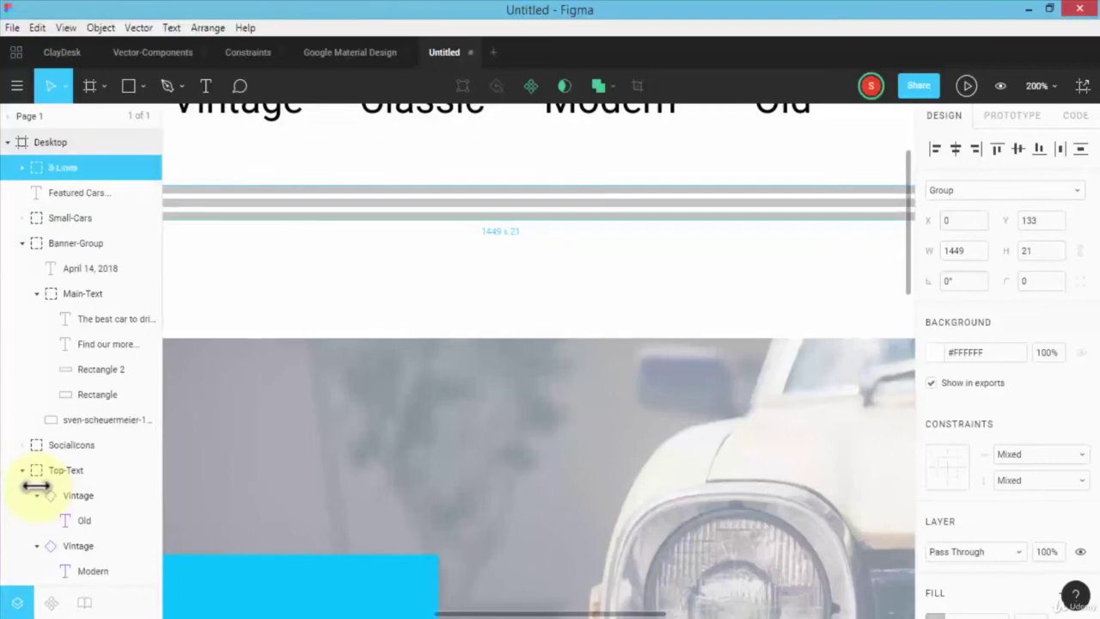
- Set the 3-Lines group's constraints to Left & Right and Top & Bottom, and its fill to #00BAFF
{"action": "left_click", "coordinate": [21, 168]}
{"action": "left_click", "coordinate": [50, 143]}
{"action": "left_click", "coordinate": [62, 168]}
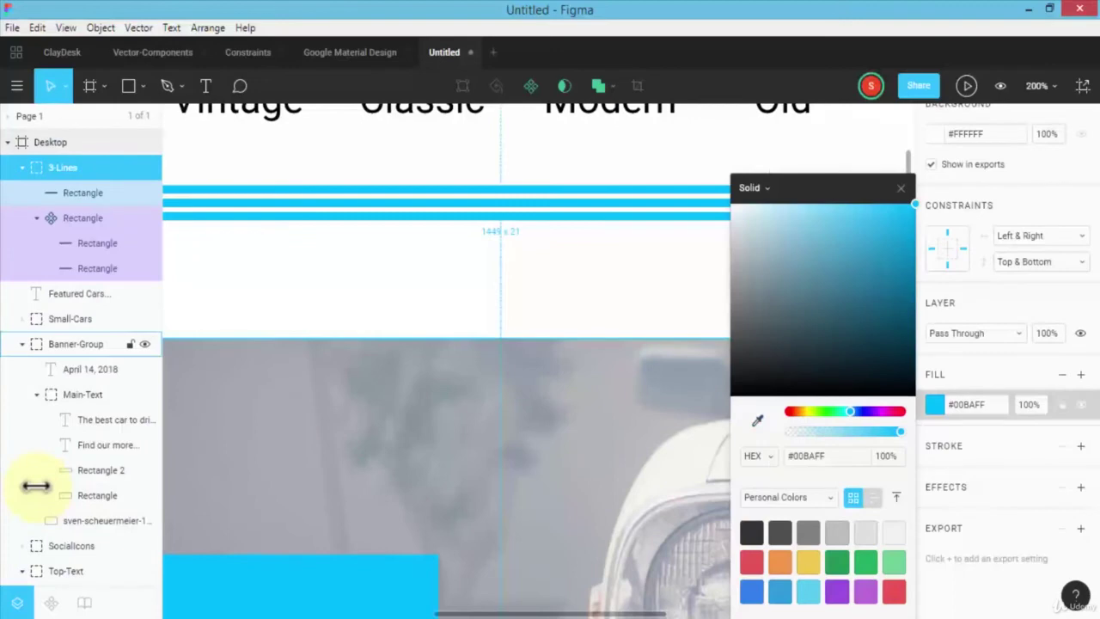
{"action": "key", "text": "Escape"}
{"action": "key", "text": "minus"}
{"action": "key", "text": "minus"}
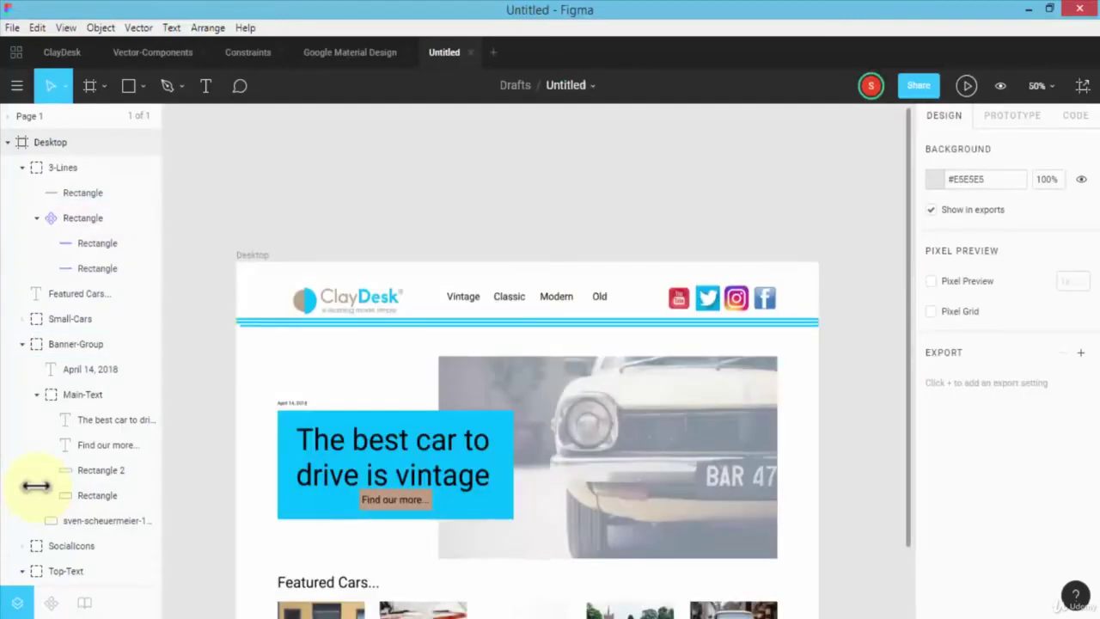
- Stretch the nested line component in 3-Lines to the Desktop frame's right edge and leave nothing selected
{"action": "left_click", "coordinate": [63, 167]}
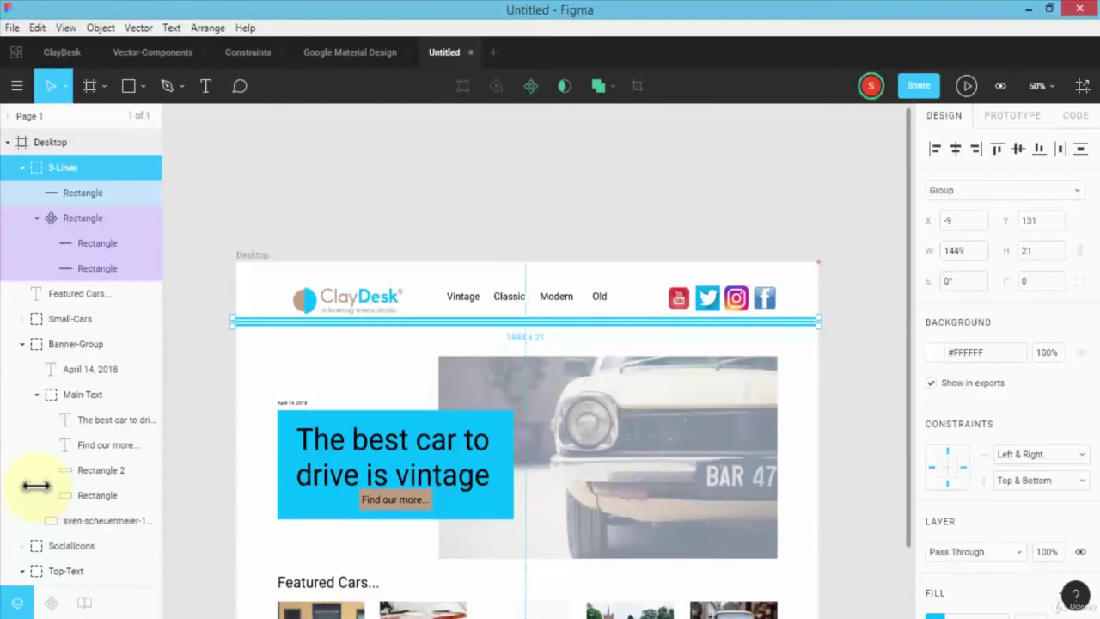
{"action": "key", "text": "Escape"}
{"action": "left_click", "coordinate": [82, 218]}
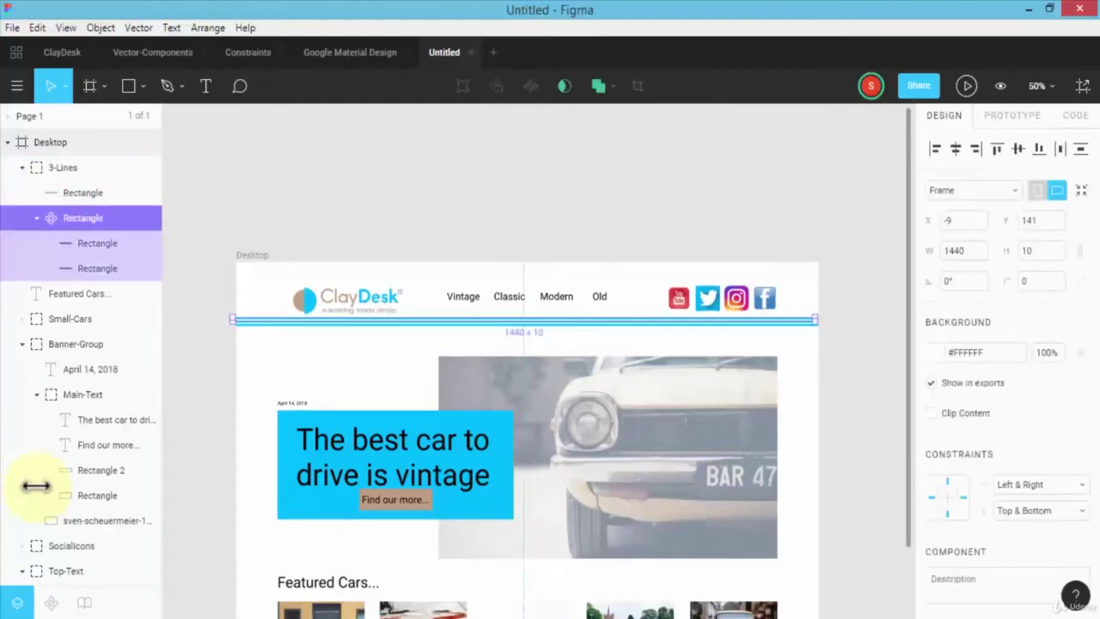
{"action": "left_click_drag", "start_coordinate": [814, 319], "coordinate": [818, 320]}
{"action": "key", "text": "Escape"}
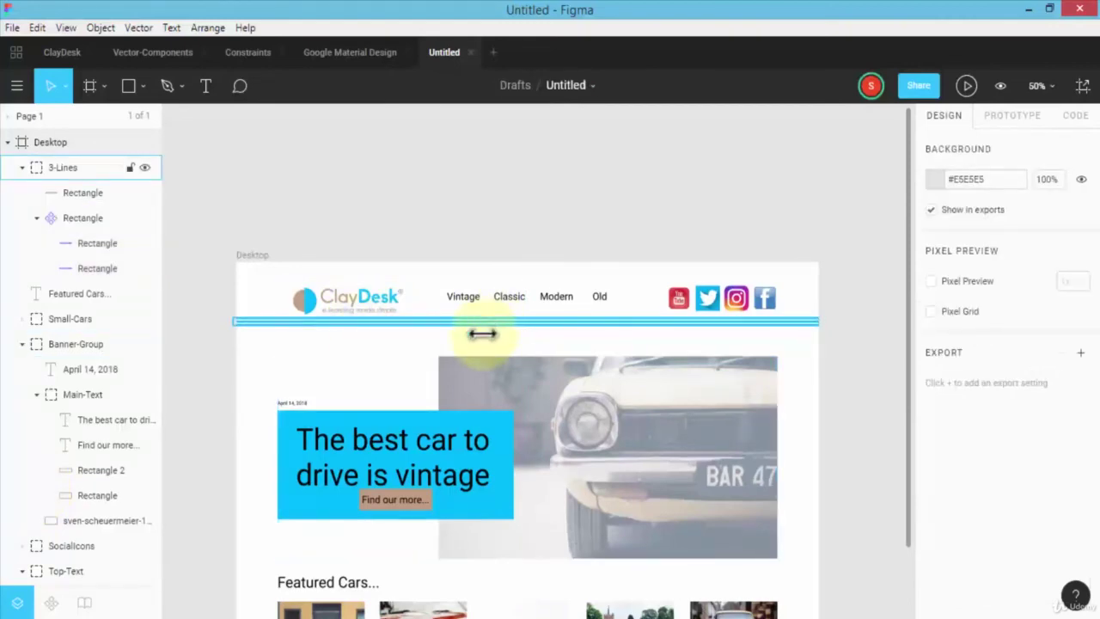
- Set the blend mode of the blue rectangle behind the banner headline to Multiply
{"action": "scroll", "coordinate": [275, 336], "scroll_direction": "down", "scroll_amount": 3}
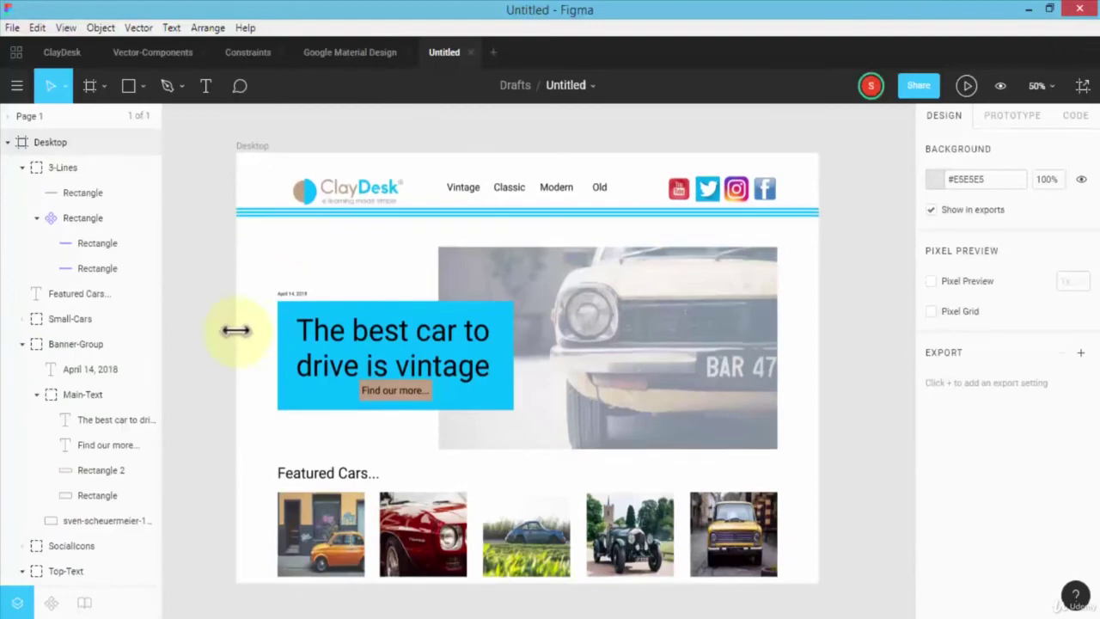
{"action": "scroll", "coordinate": [236, 326], "scroll_direction": "up", "scroll_amount": 1}
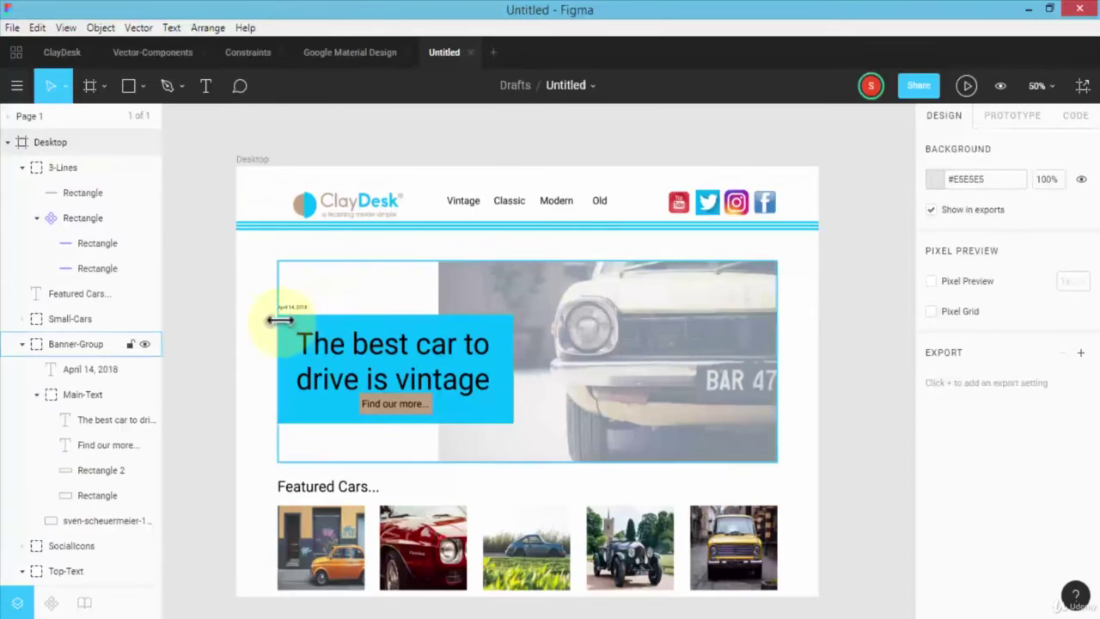
{"action": "left_click", "coordinate": [281, 321]}
{"action": "left_click", "coordinate": [939, 492]}
{"action": "left_click", "coordinate": [763, 184]}
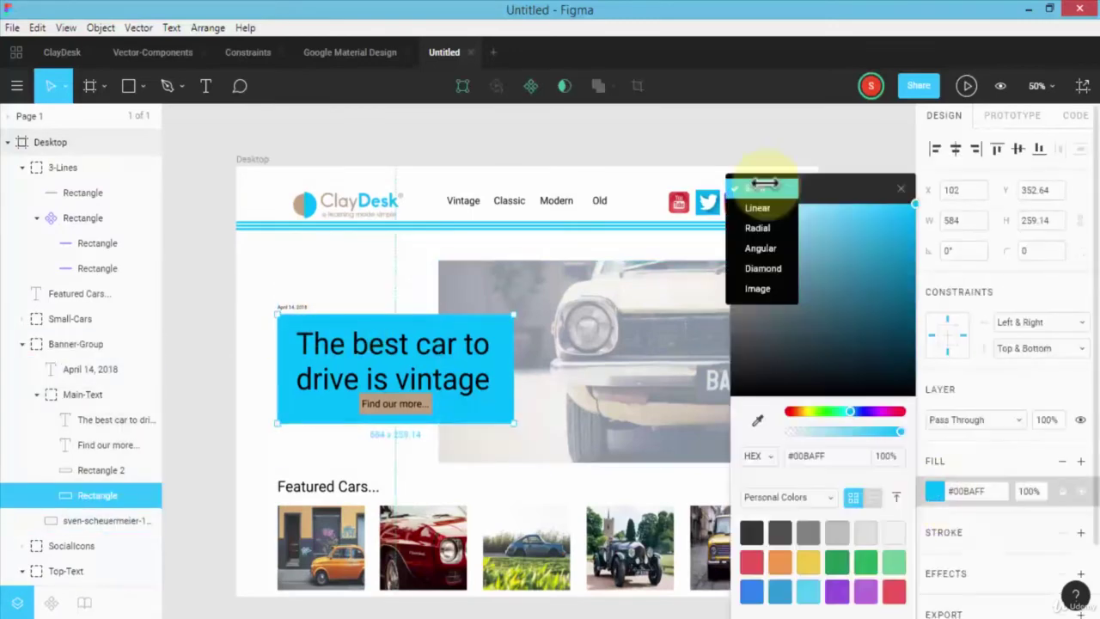
{"action": "left_click", "coordinate": [985, 390]}
{"action": "left_click", "coordinate": [1008, 411]}
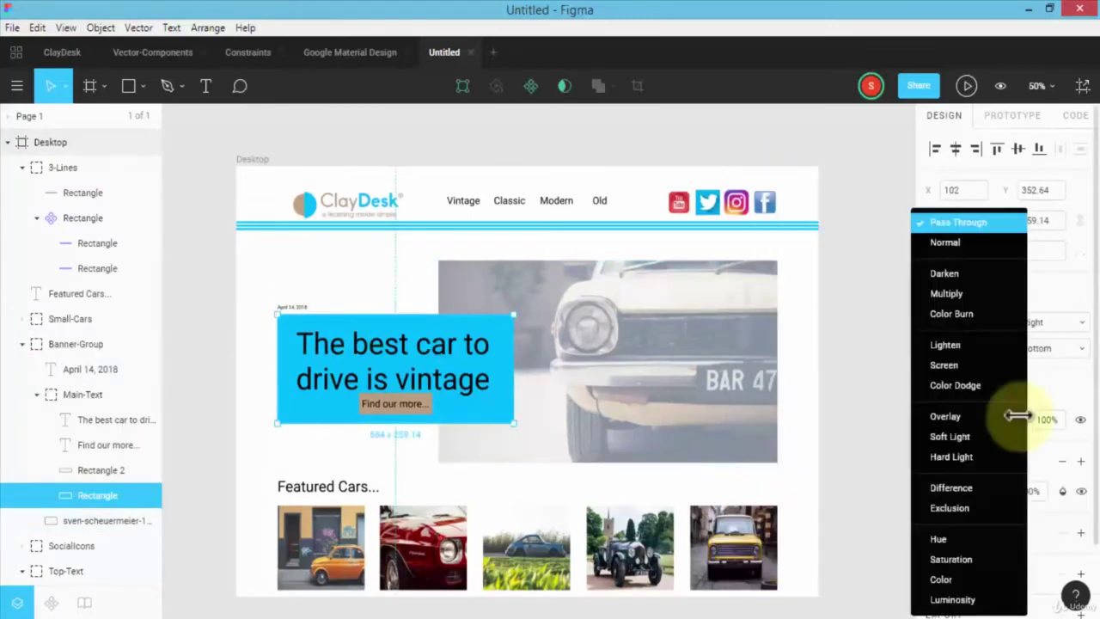
{"action": "left_click", "coordinate": [987, 292]}
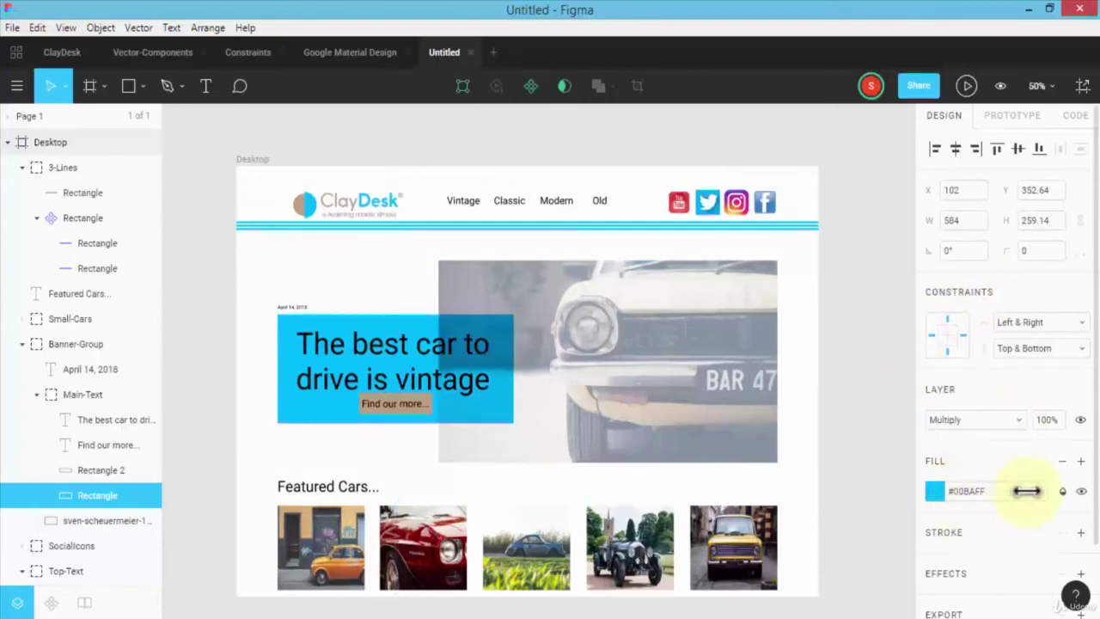
- Reduce the blue banner rectangle's fill opacity to 75% and deselect it
{"action": "left_click_drag", "start_coordinate": [1030, 491], "coordinate": [1026, 491]}
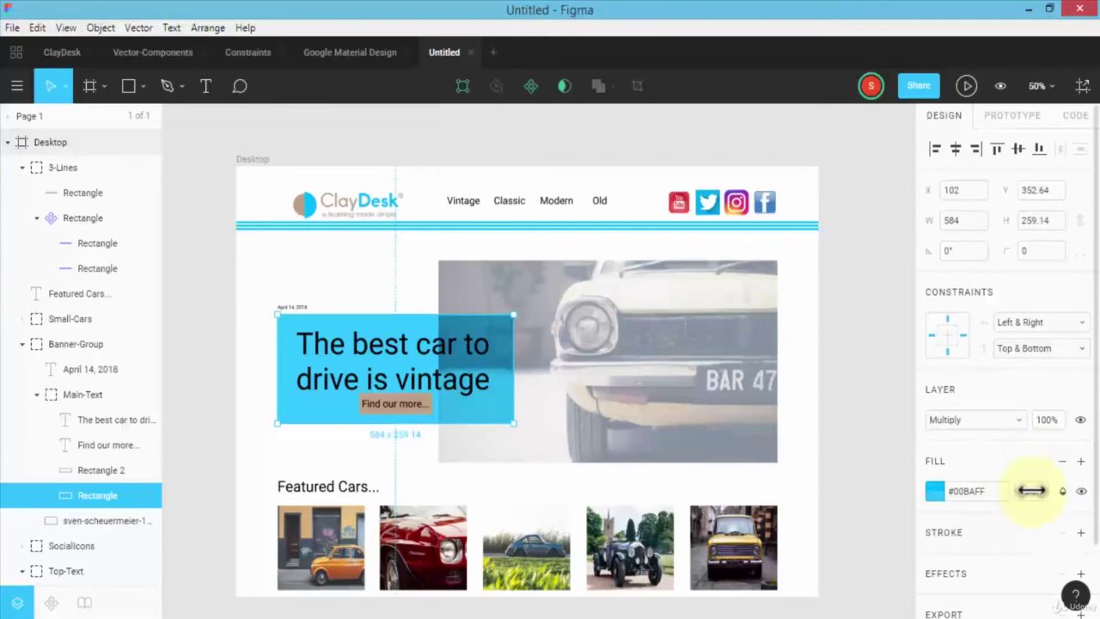
{"action": "left_click_drag", "start_coordinate": [1031, 490], "coordinate": [222, 403]}
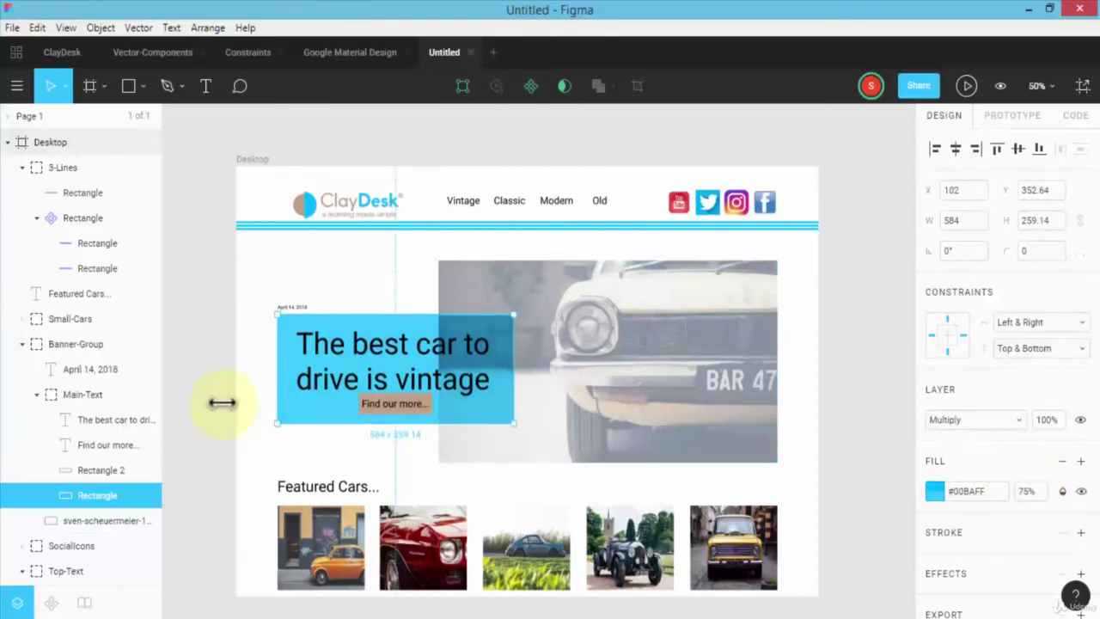
{"action": "left_click", "coordinate": [222, 403]}
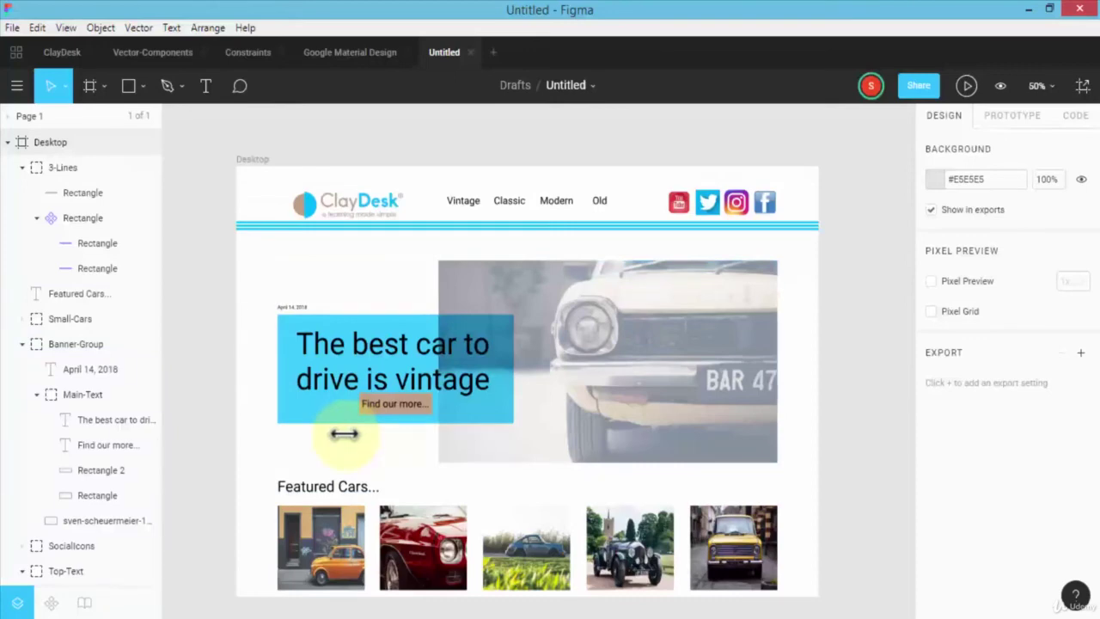
- Inspect the CSS properties of the banner image and the generated CSS code of the navigation text, logo and Featured Cars heading
{"action": "scroll", "coordinate": [345, 432], "scroll_direction": "down", "scroll_amount": 1}
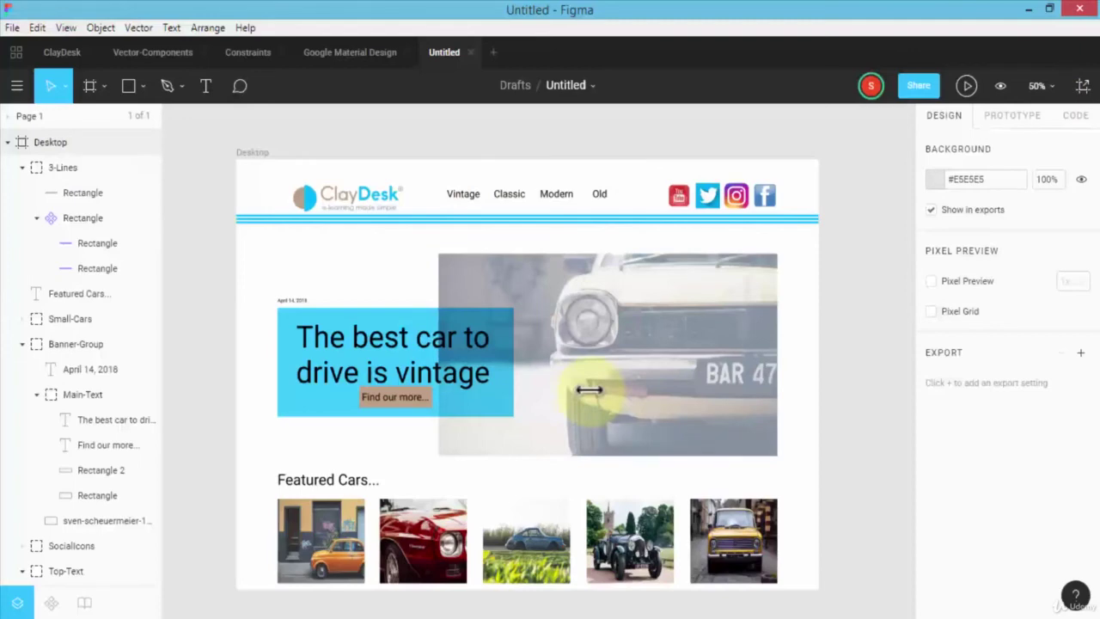
{"action": "left_click", "coordinate": [663, 309]}
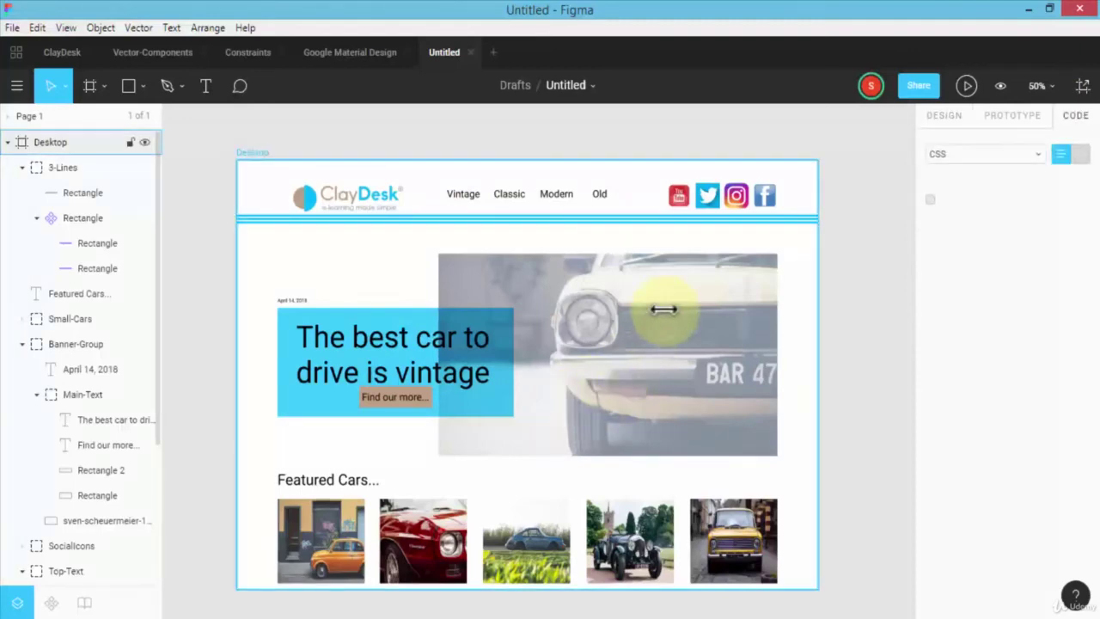
{"action": "left_click", "coordinate": [663, 309]}
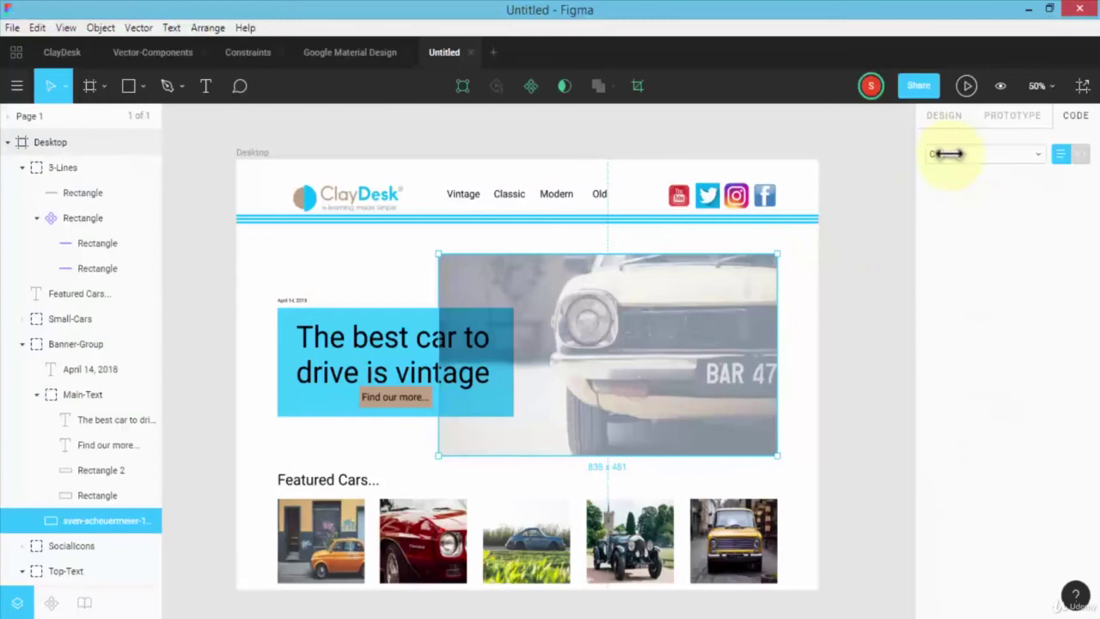
{"action": "left_click", "coordinate": [699, 336]}
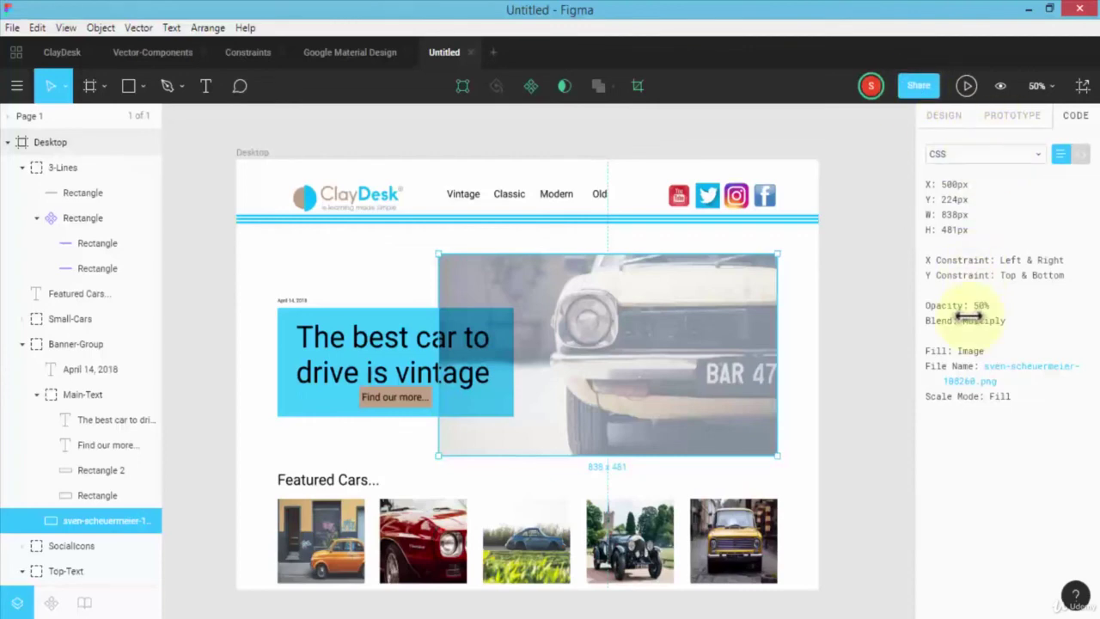
{"action": "left_click", "coordinate": [488, 183]}
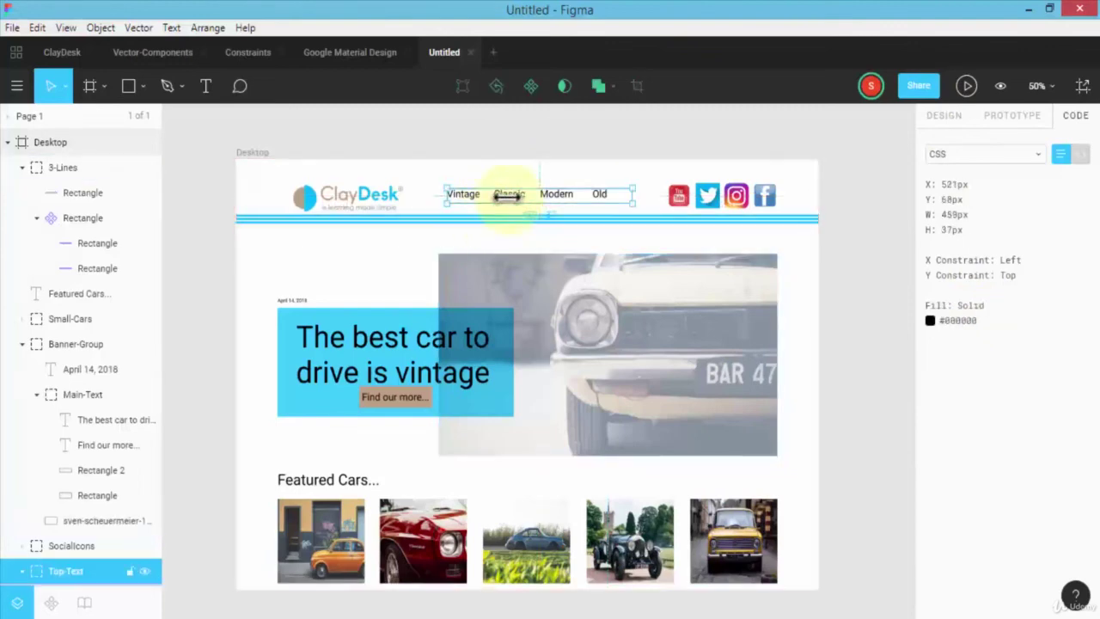
{"action": "left_click", "coordinate": [1079, 153]}
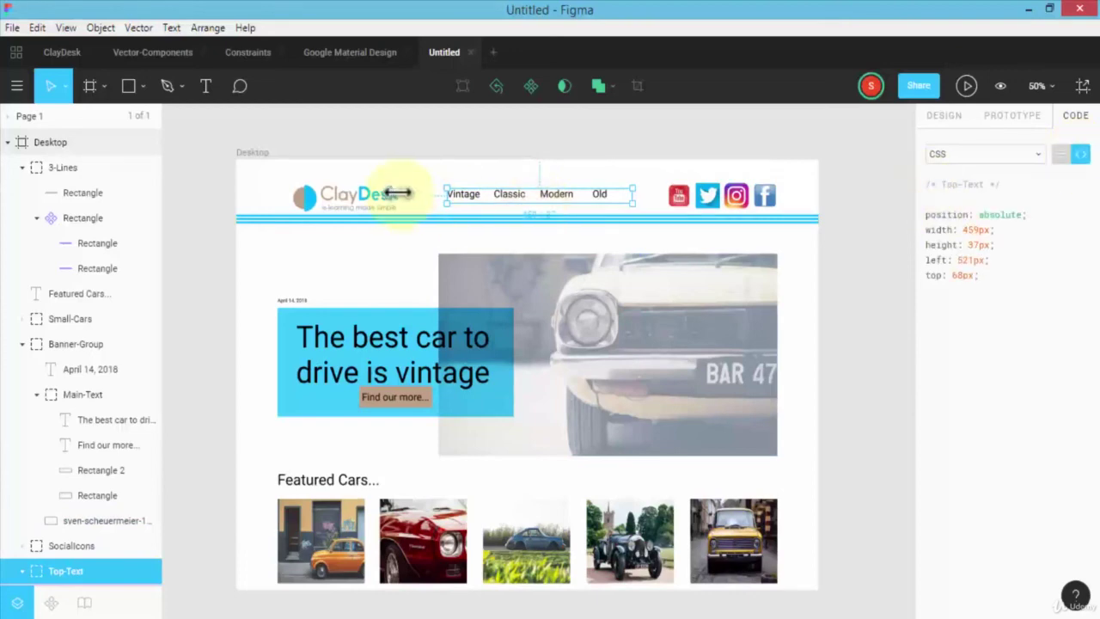
{"action": "left_click", "coordinate": [347, 192]}
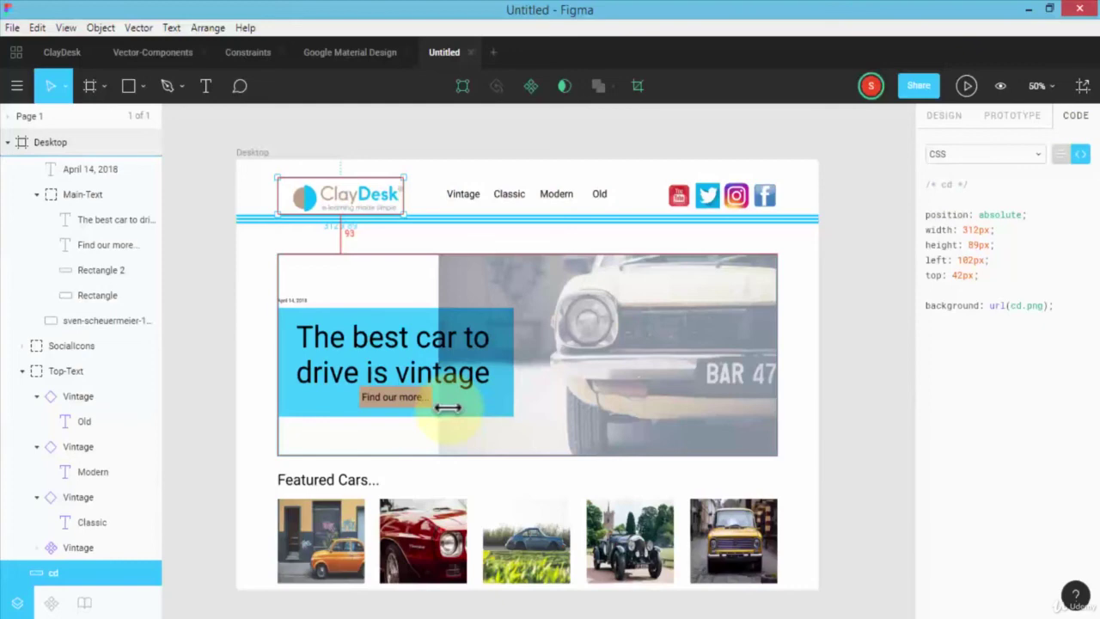
{"action": "left_click", "coordinate": [336, 478]}
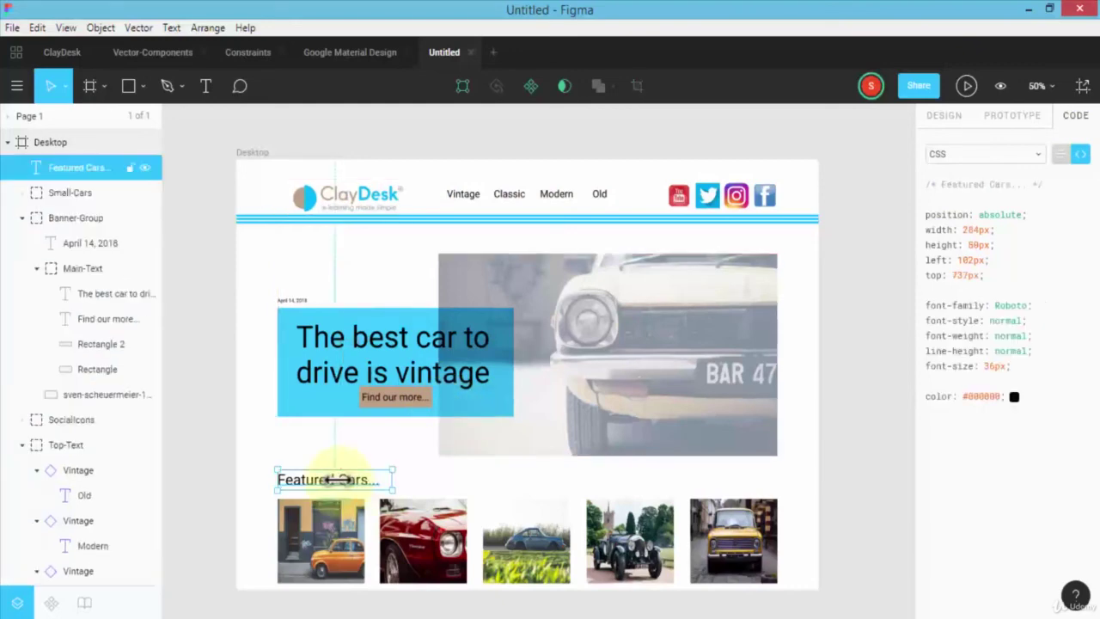